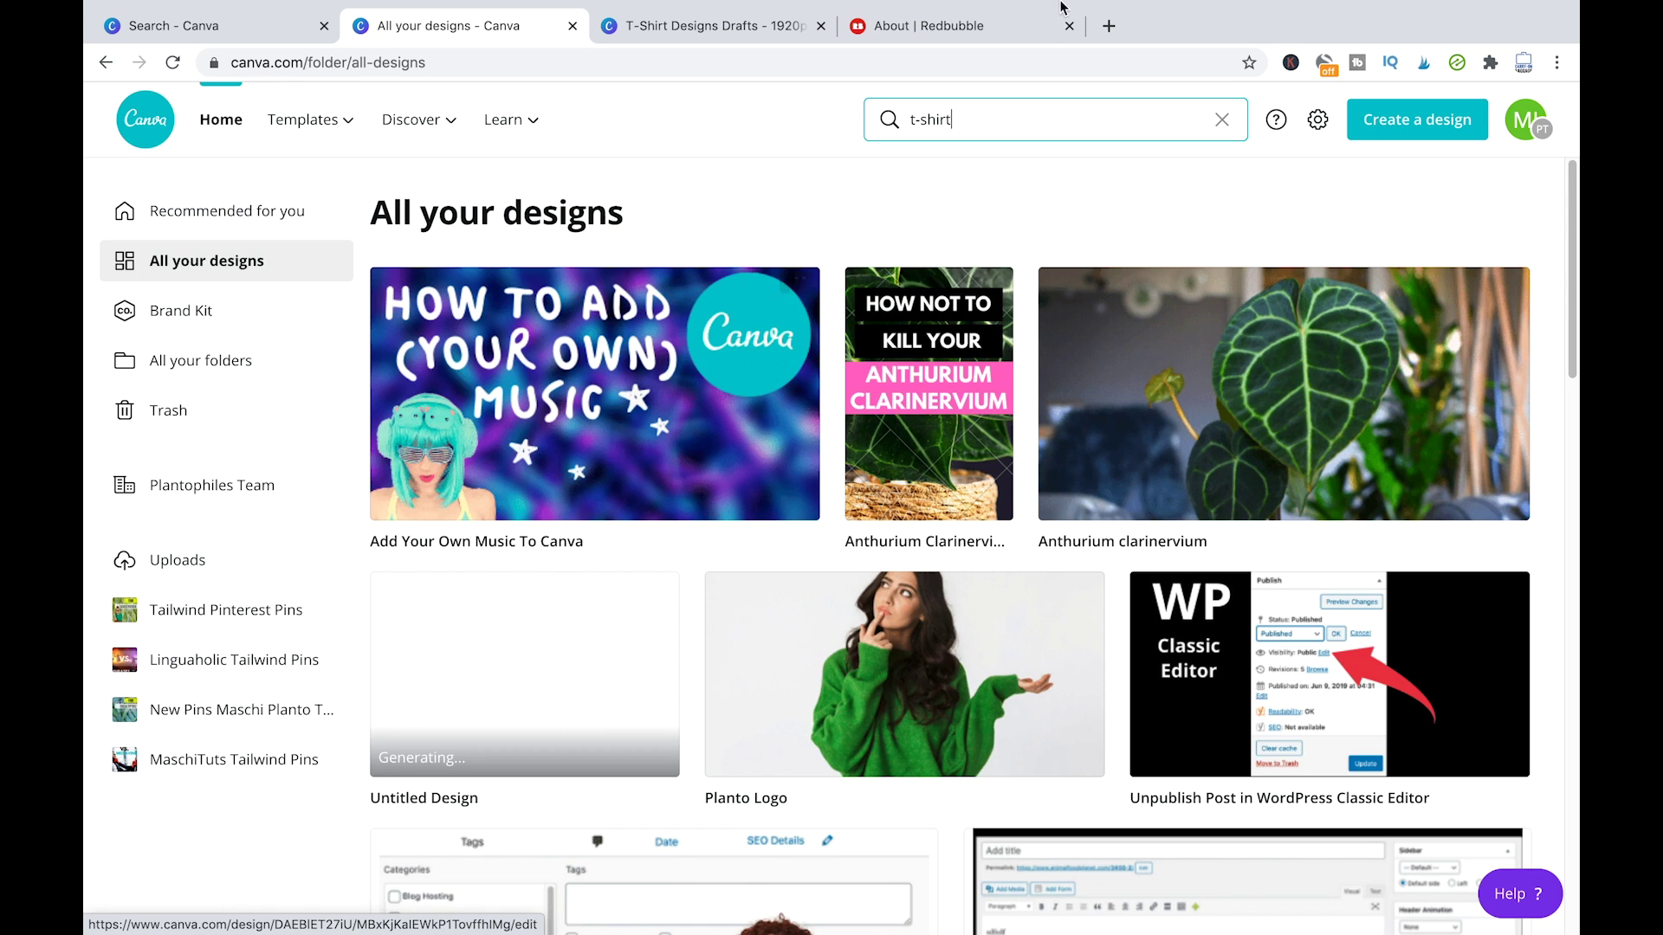
Replace the old design search term with 't-shirt'.
{"action": "left_click", "coordinate": [1018, 117]}
{"action": "key", "text": "BackSpace"}
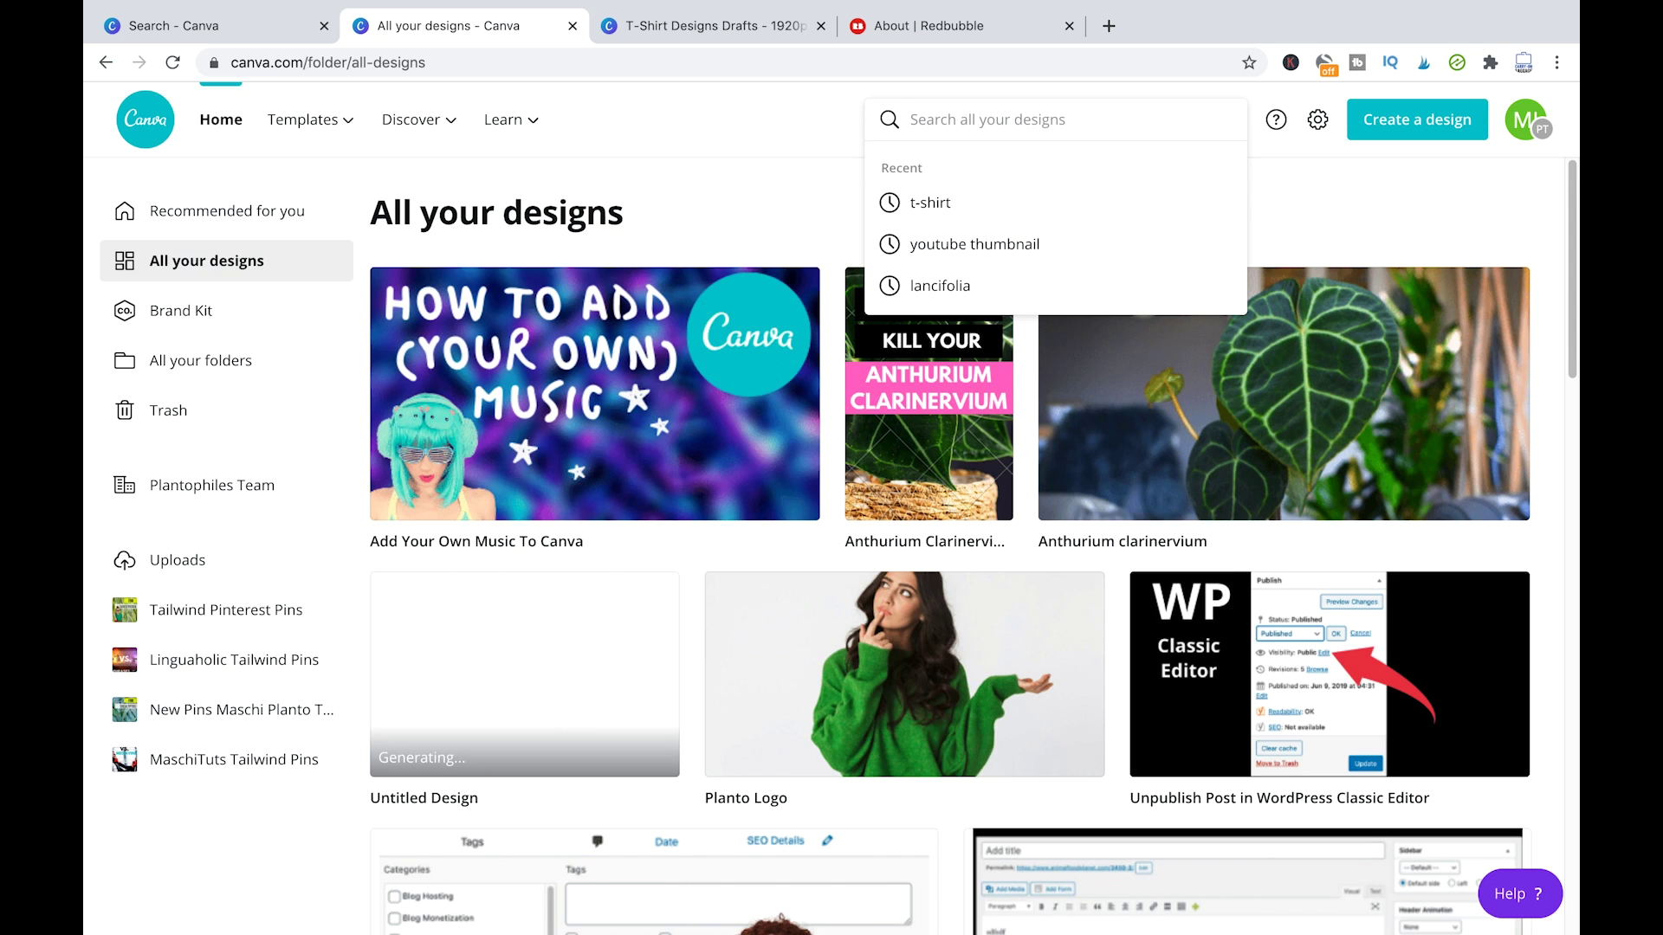
{"action": "type", "text": "t-shirt"}
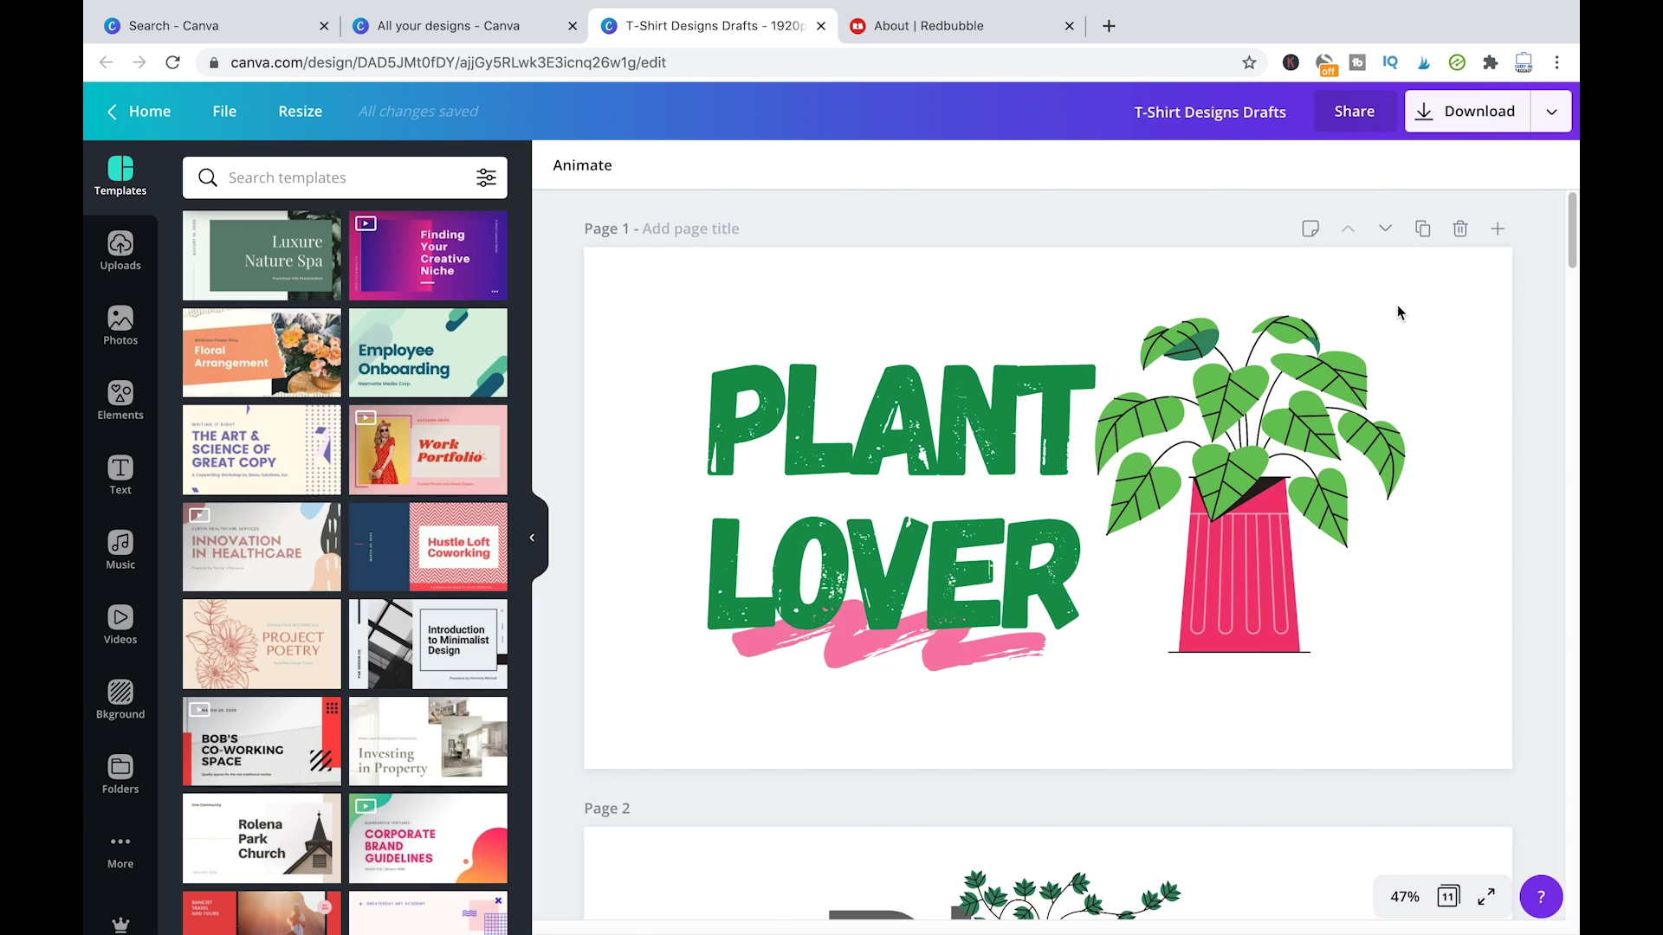
{"action": "scroll", "coordinate": [1506, 269], "scroll_direction": "down", "scroll_amount": 4}
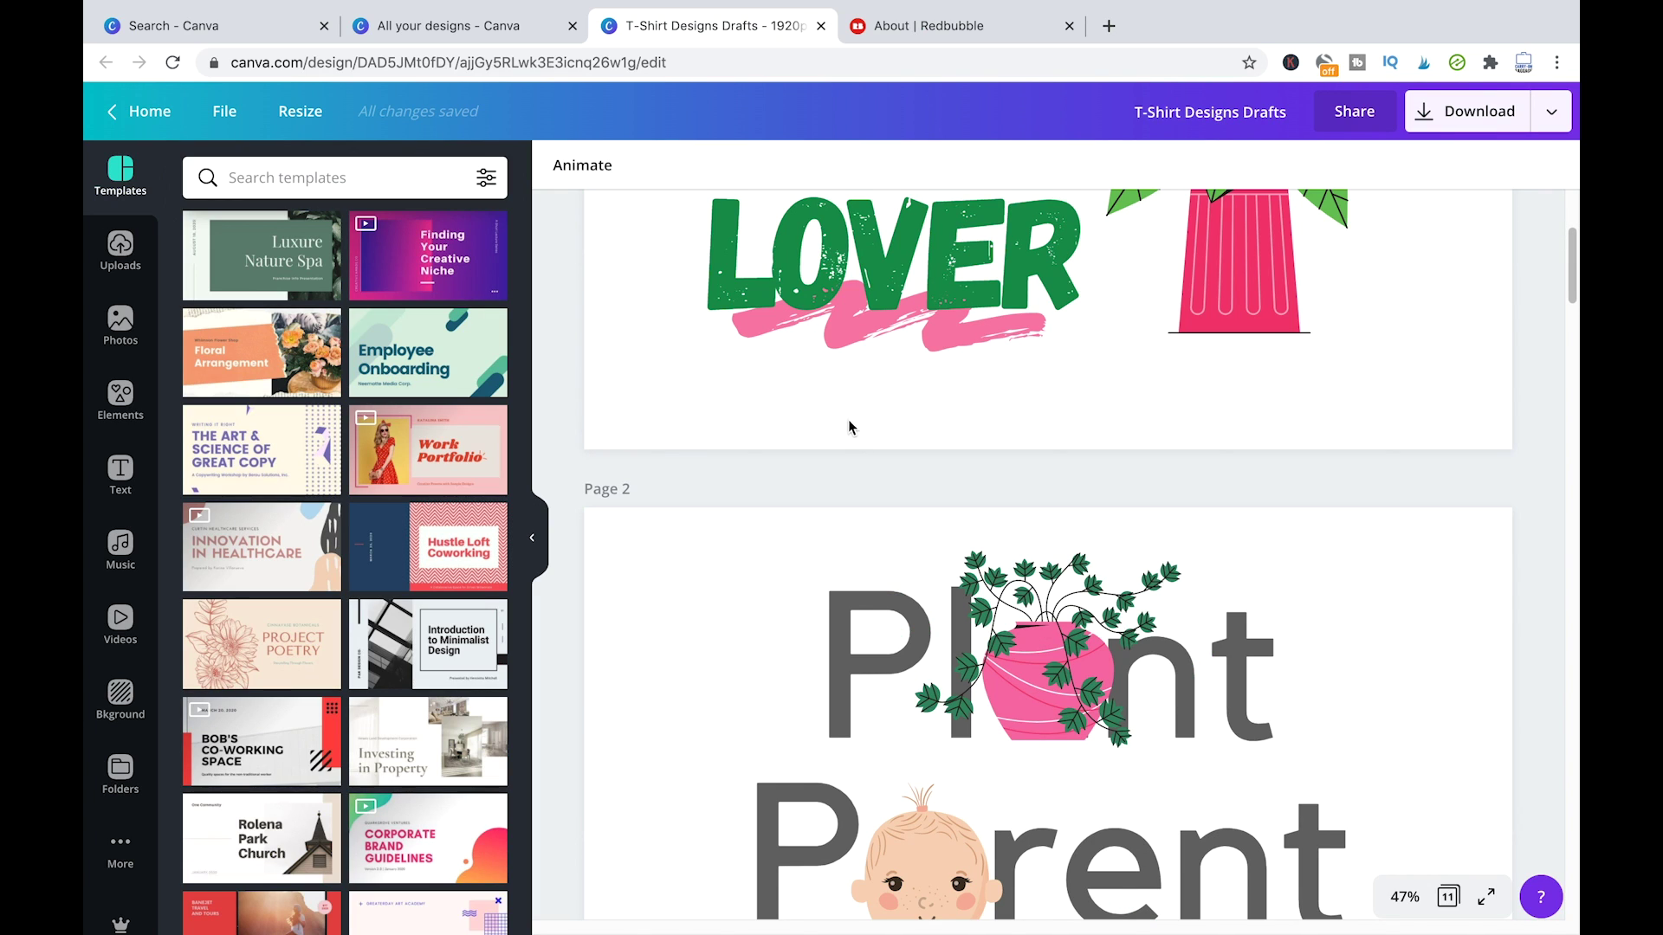
{"action": "key", "text": "ctrl+z"}
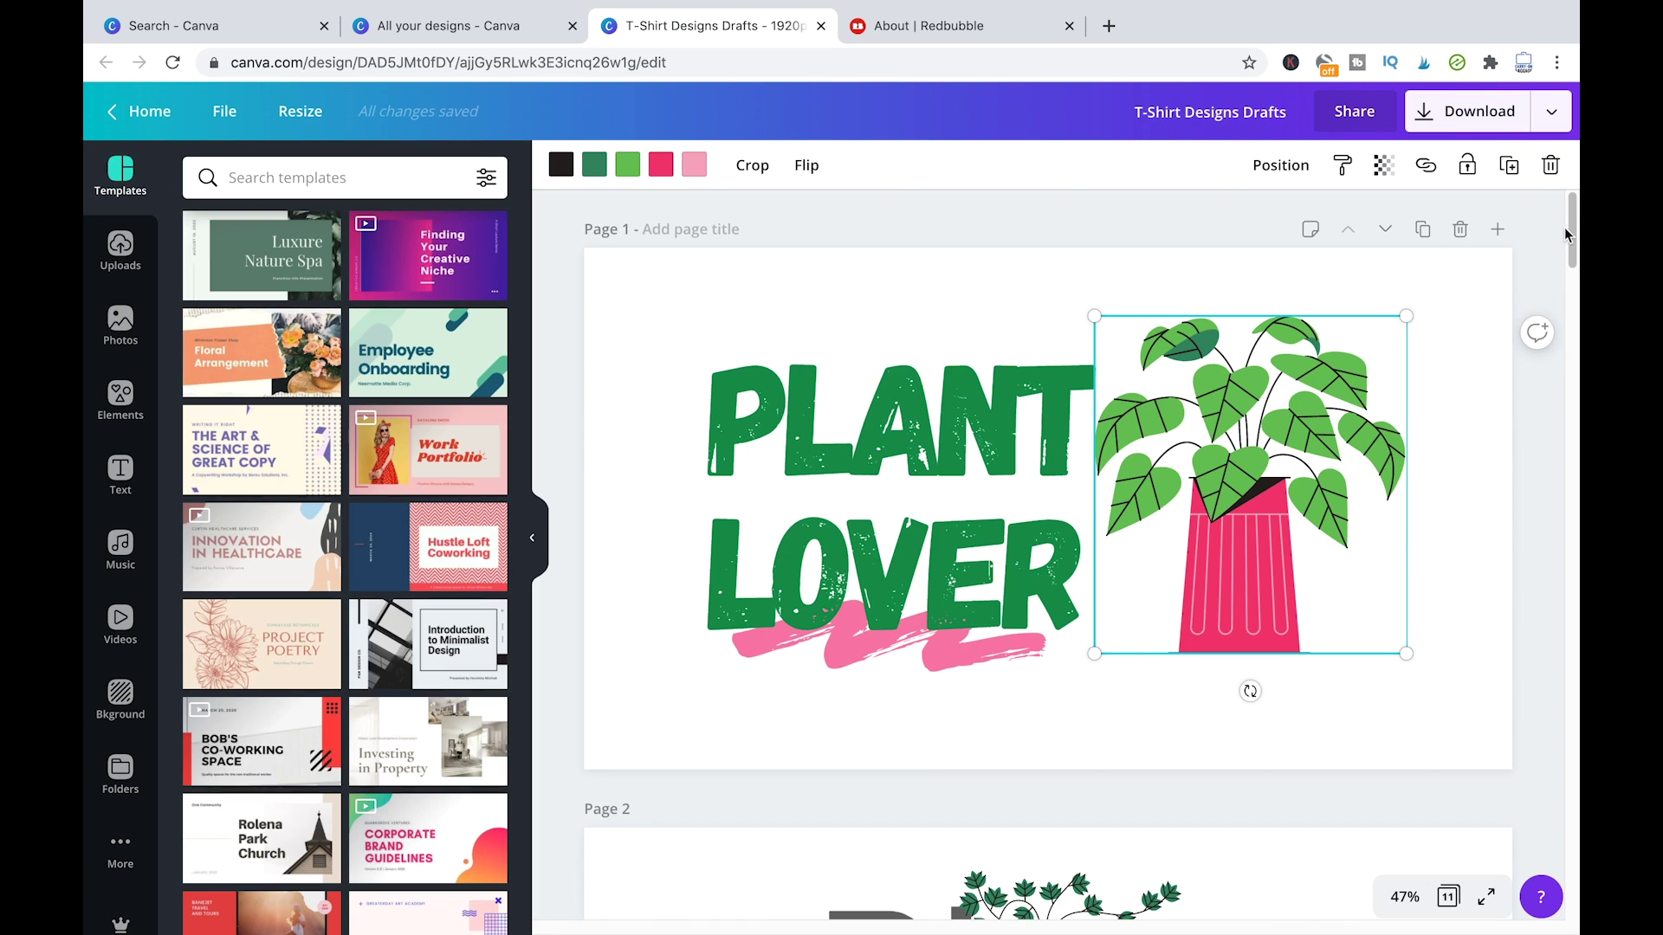
{"action": "left_click", "coordinate": [1464, 307]}
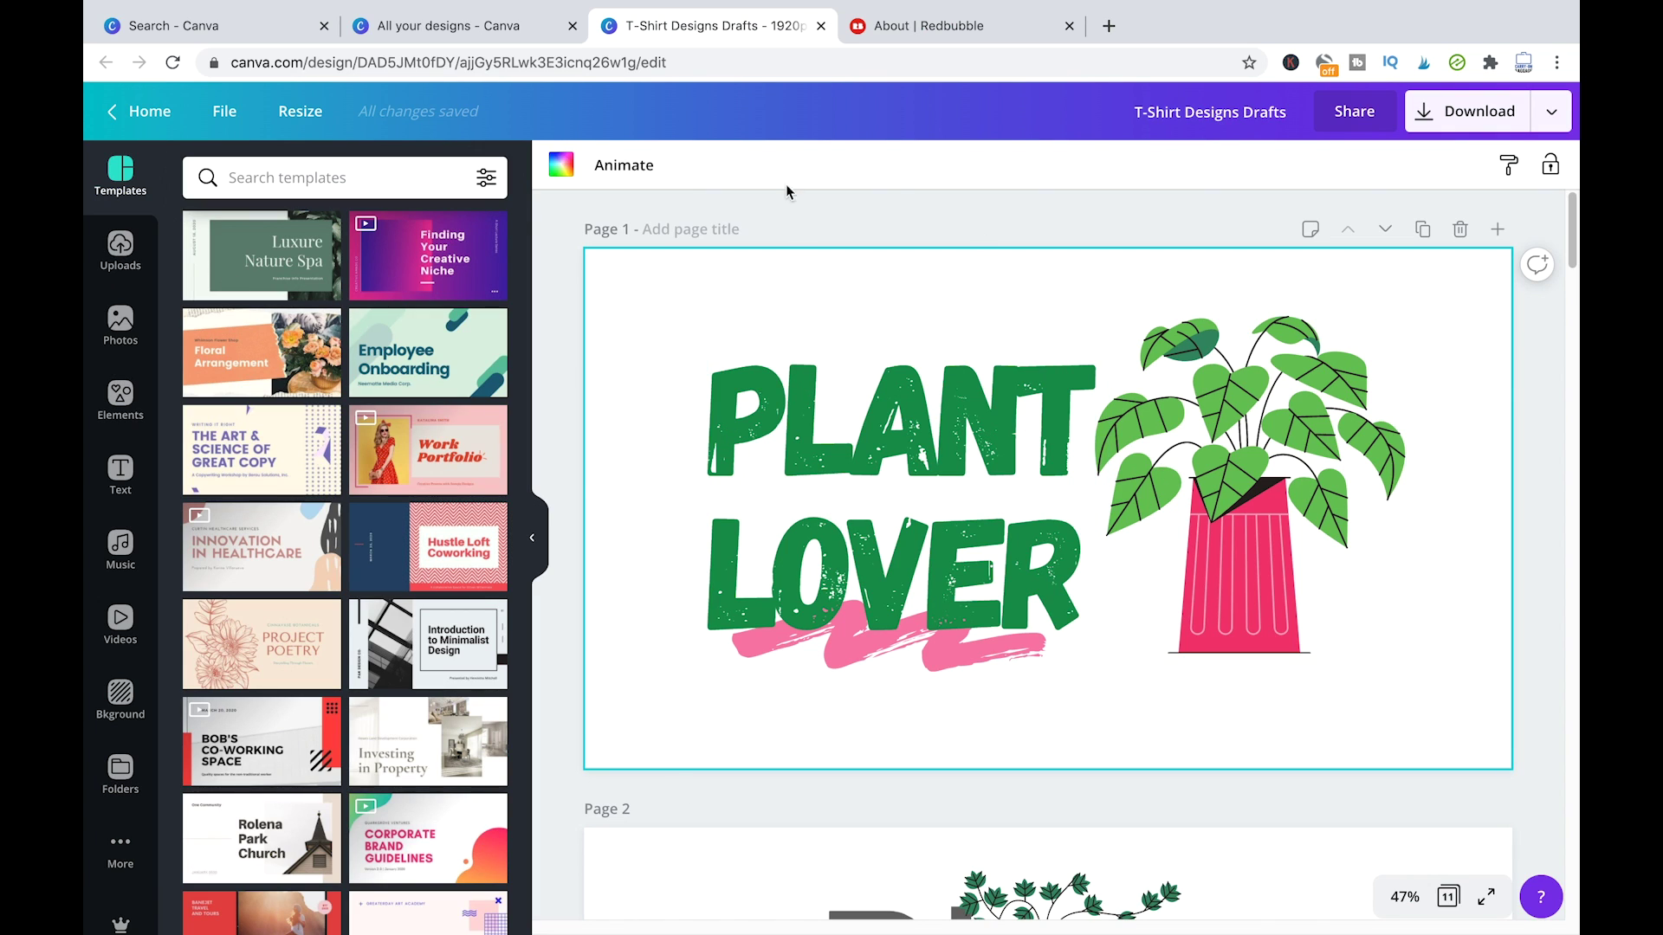
{"action": "left_click", "coordinate": [120, 401]}
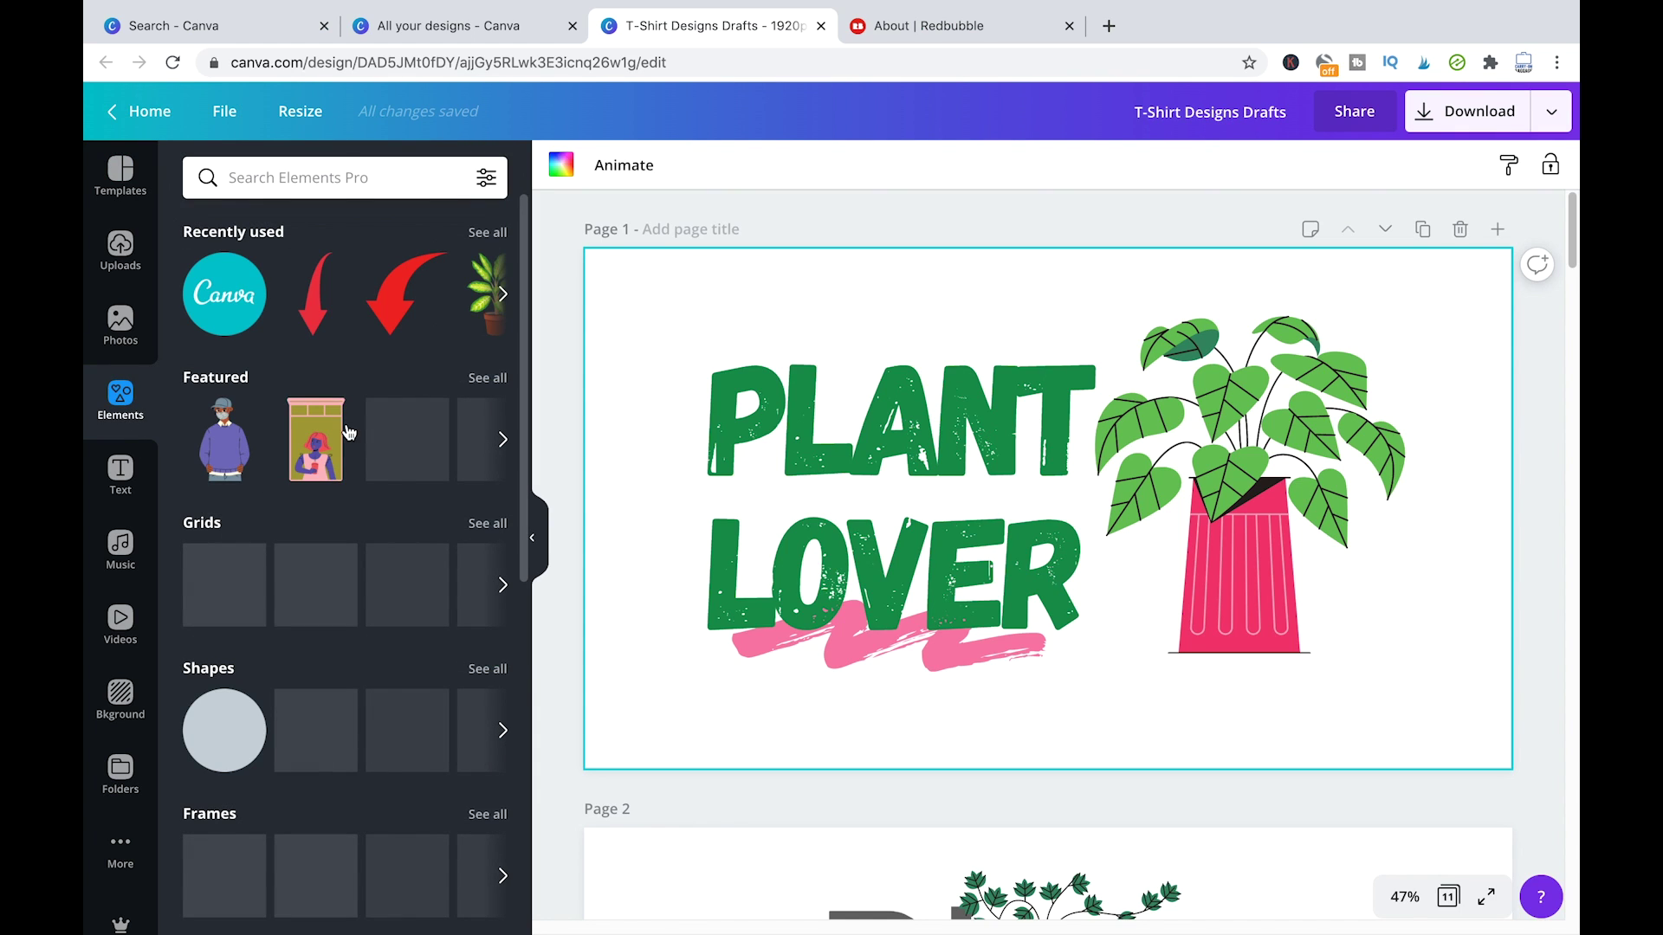
Apply a Free-only Availability filter to the Elements library.
{"action": "mouse_move", "coordinate": [349, 432]}
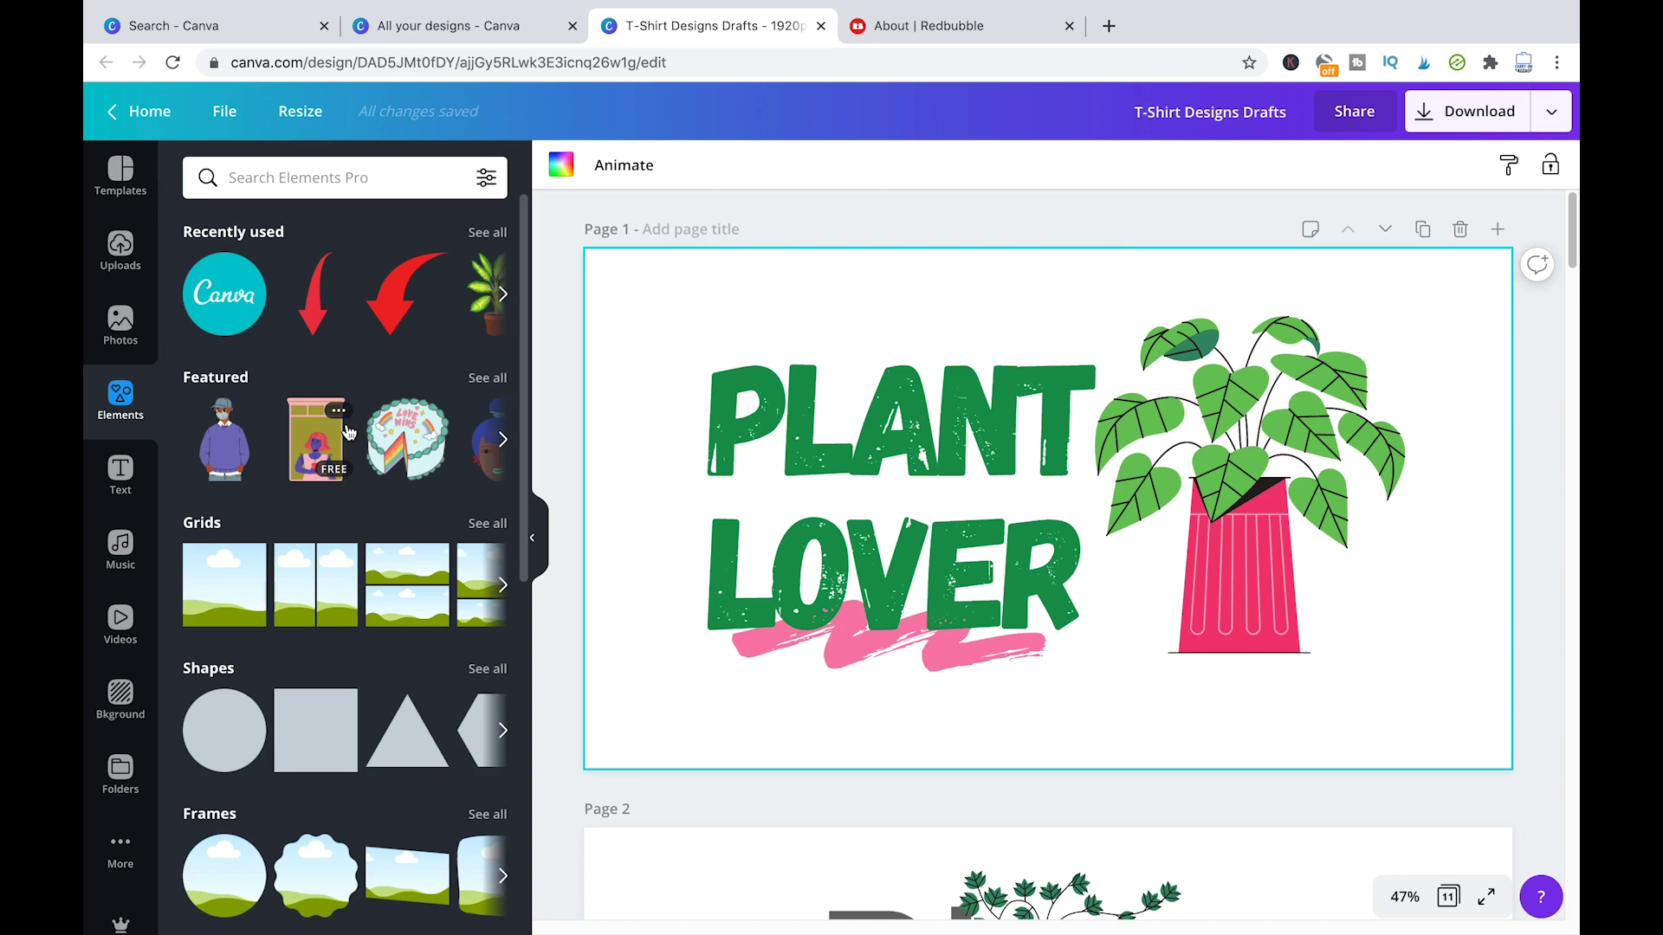
{"action": "left_click", "coordinate": [490, 189]}
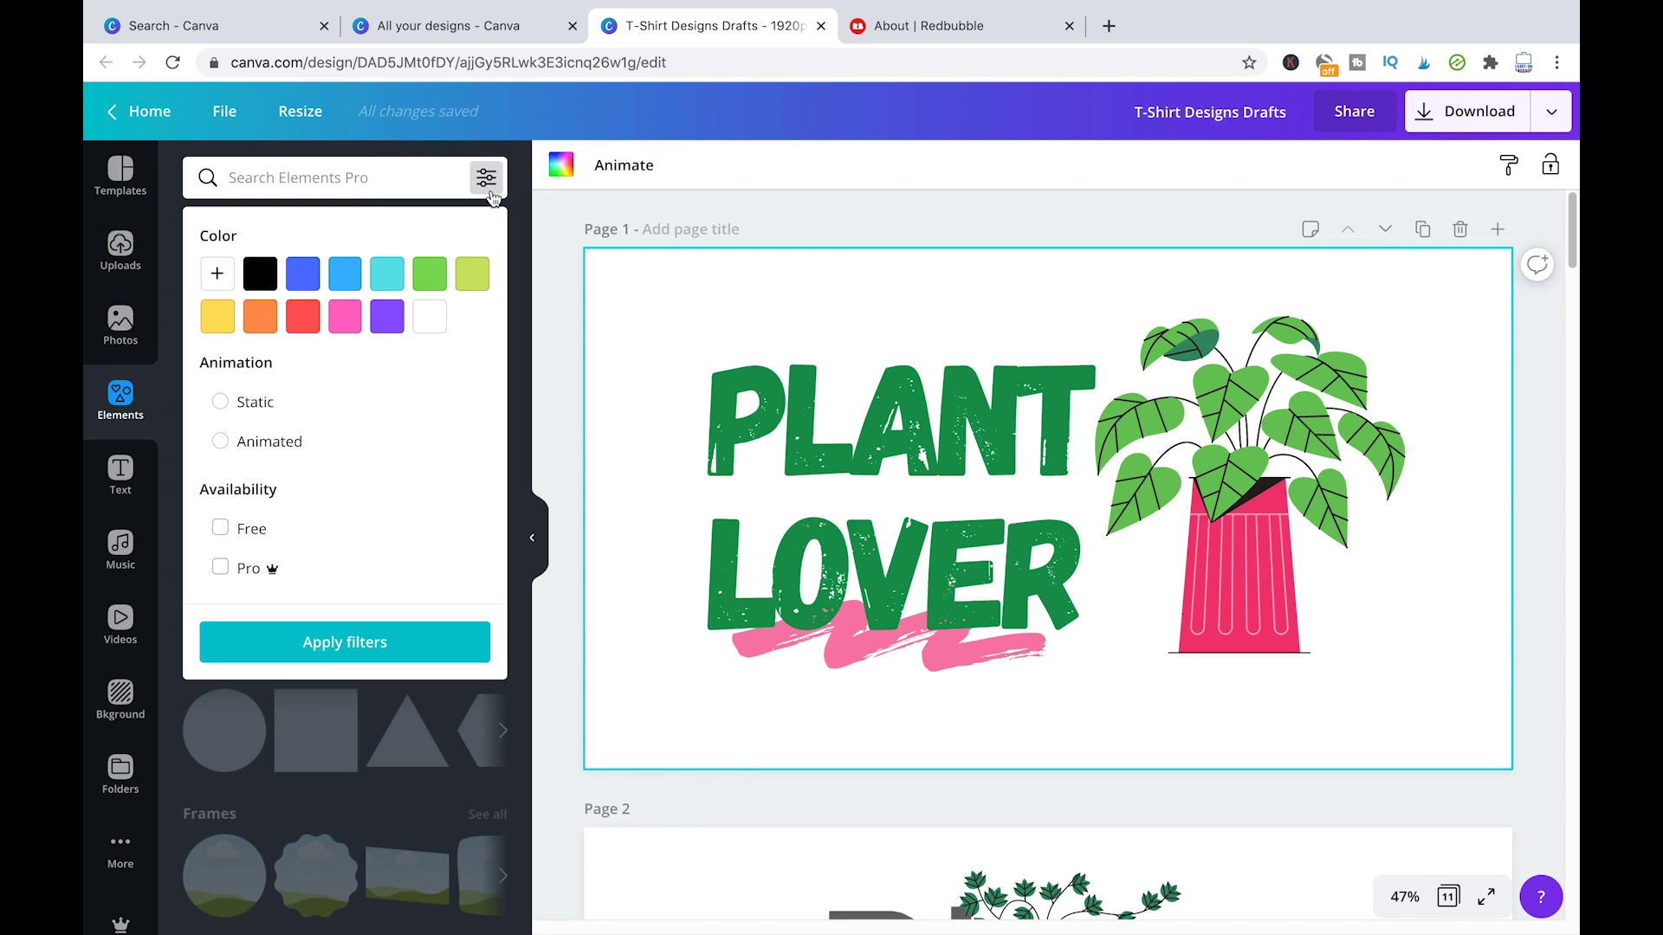
{"action": "left_click", "coordinate": [221, 530]}
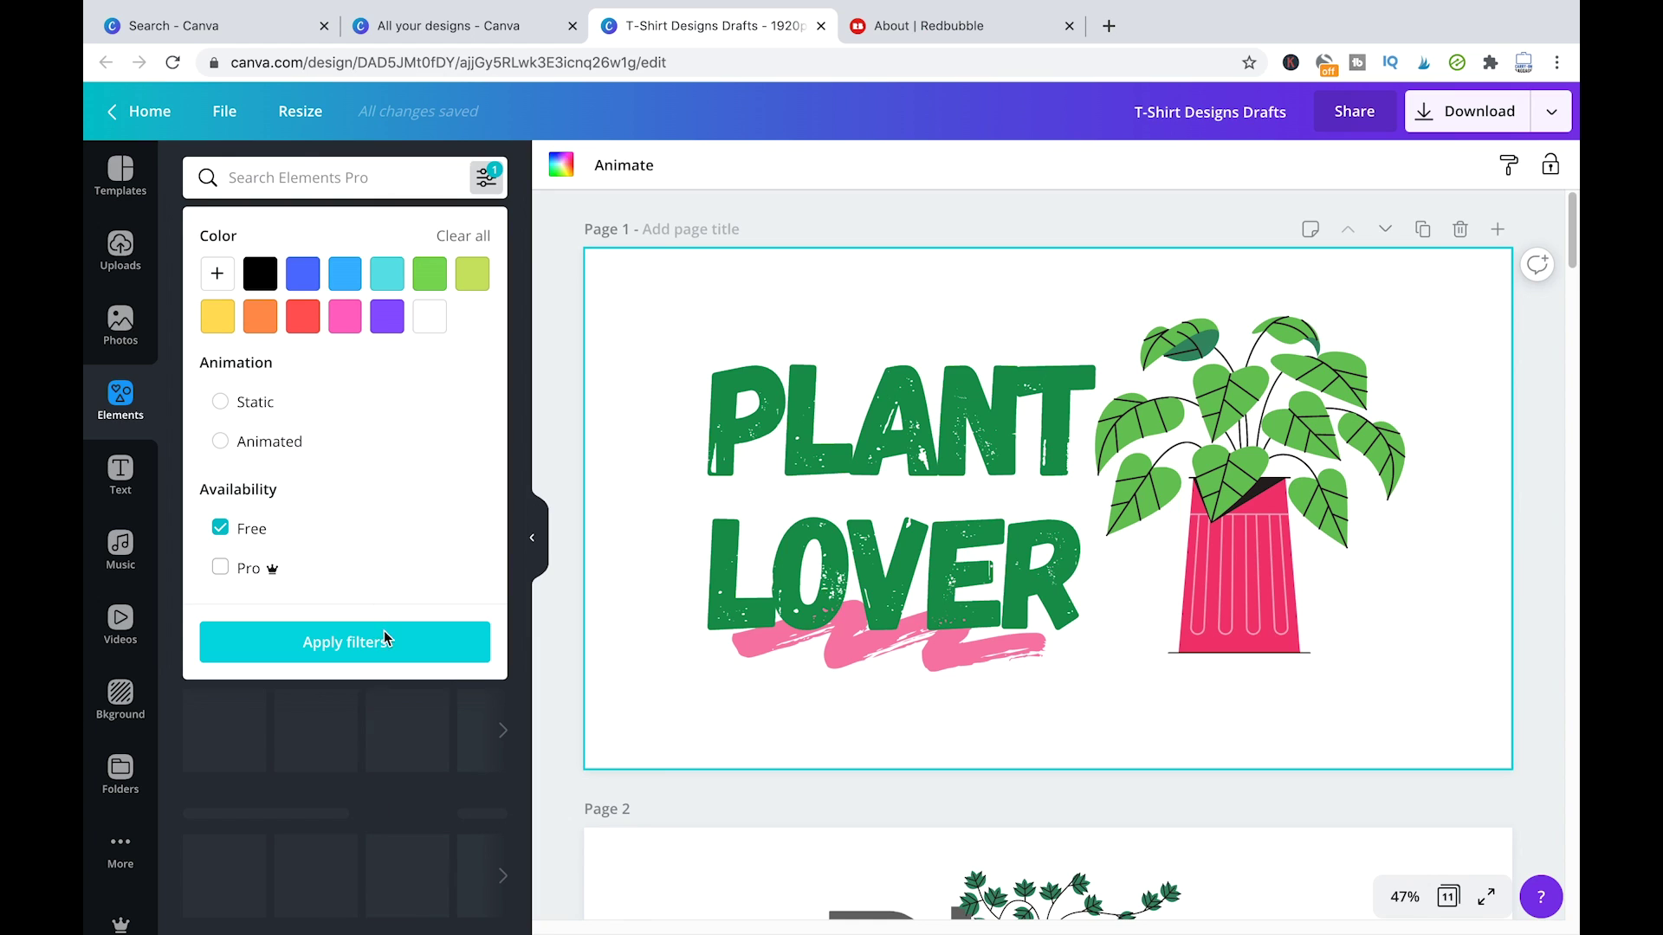
{"action": "left_click", "coordinate": [384, 639]}
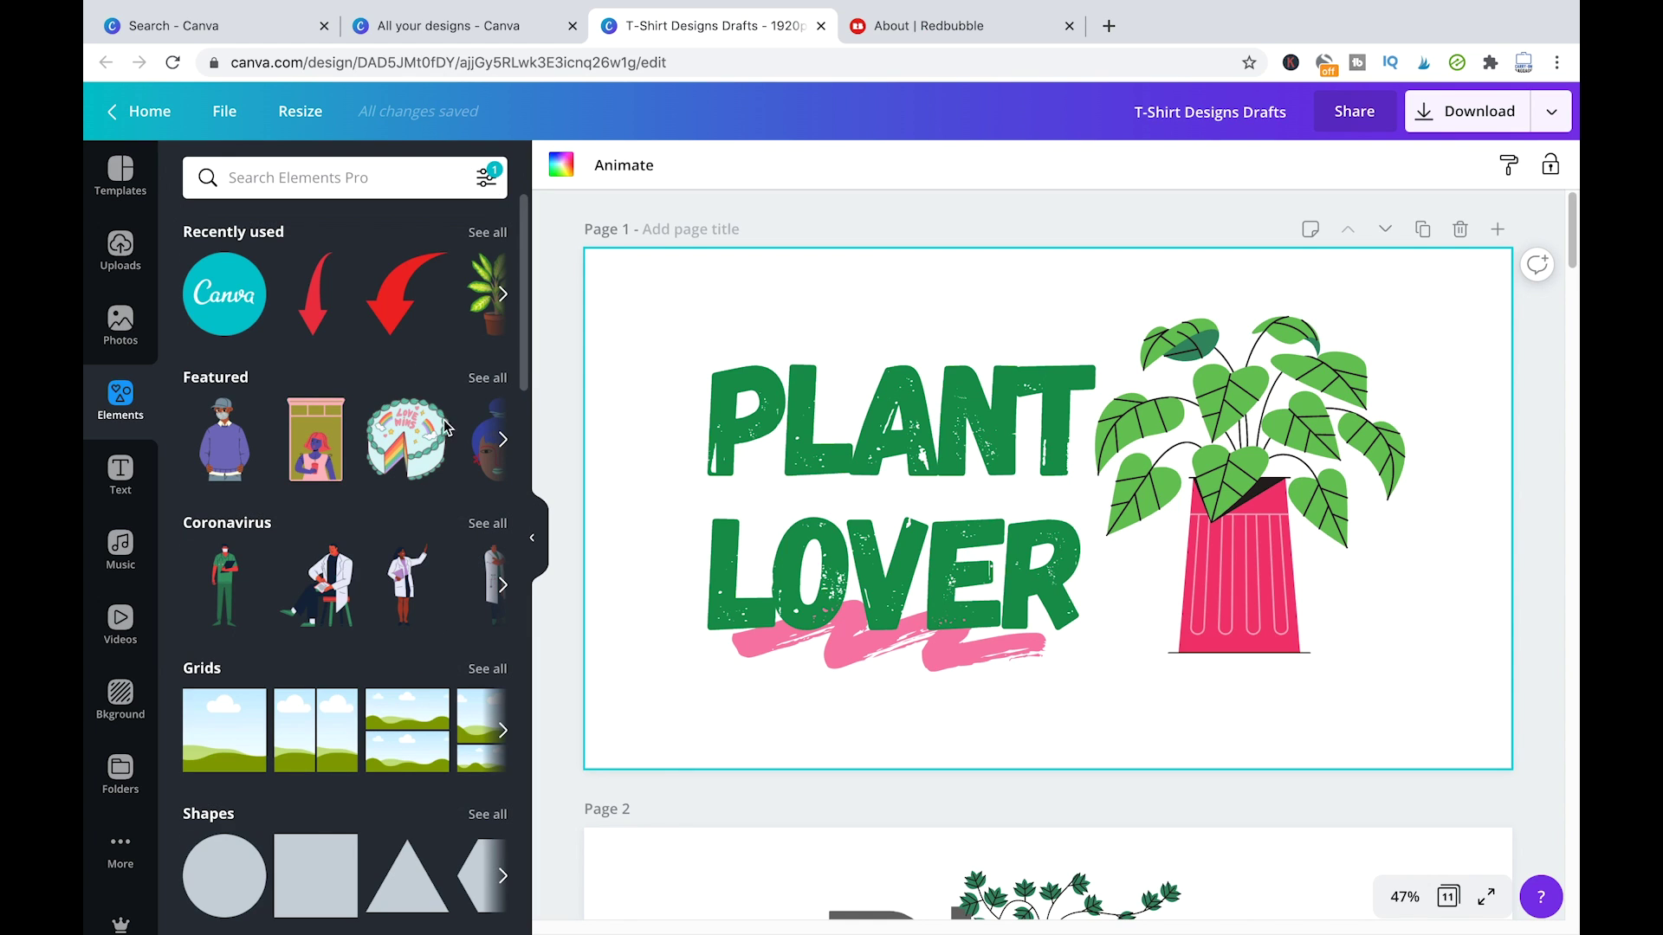
{"action": "scroll", "coordinate": [410, 447], "scroll_direction": "down", "scroll_amount": 2}
{"action": "scroll", "coordinate": [411, 447], "scroll_direction": "down", "scroll_amount": 3}
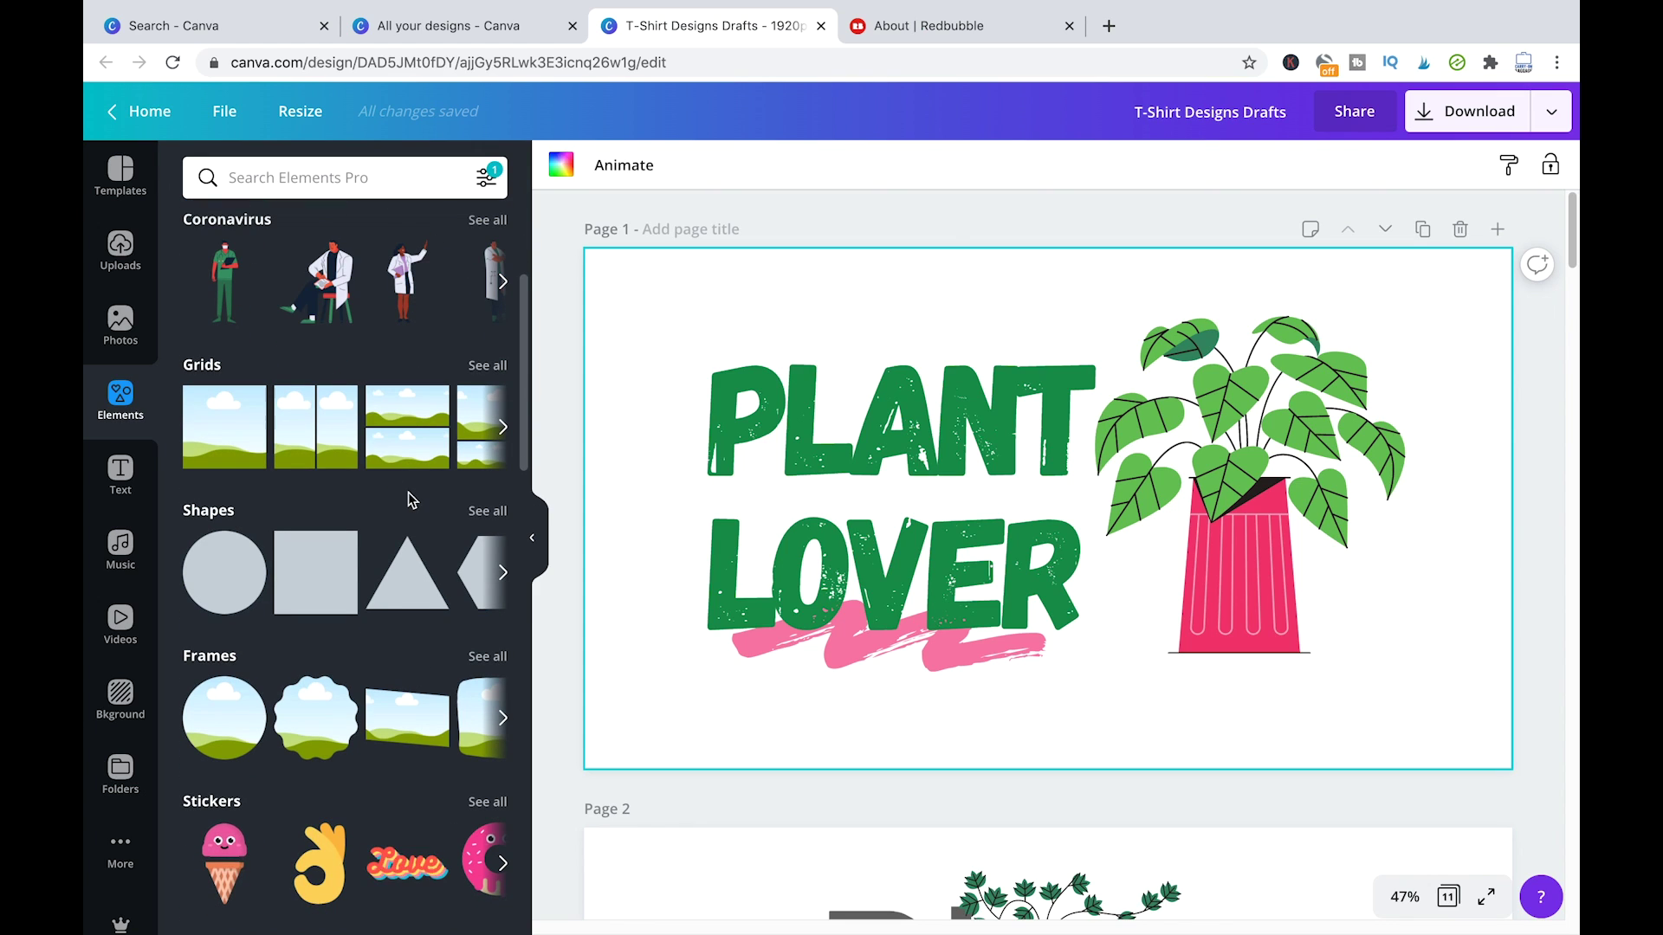
{"action": "scroll", "coordinate": [408, 494], "scroll_direction": "up", "scroll_amount": 5}
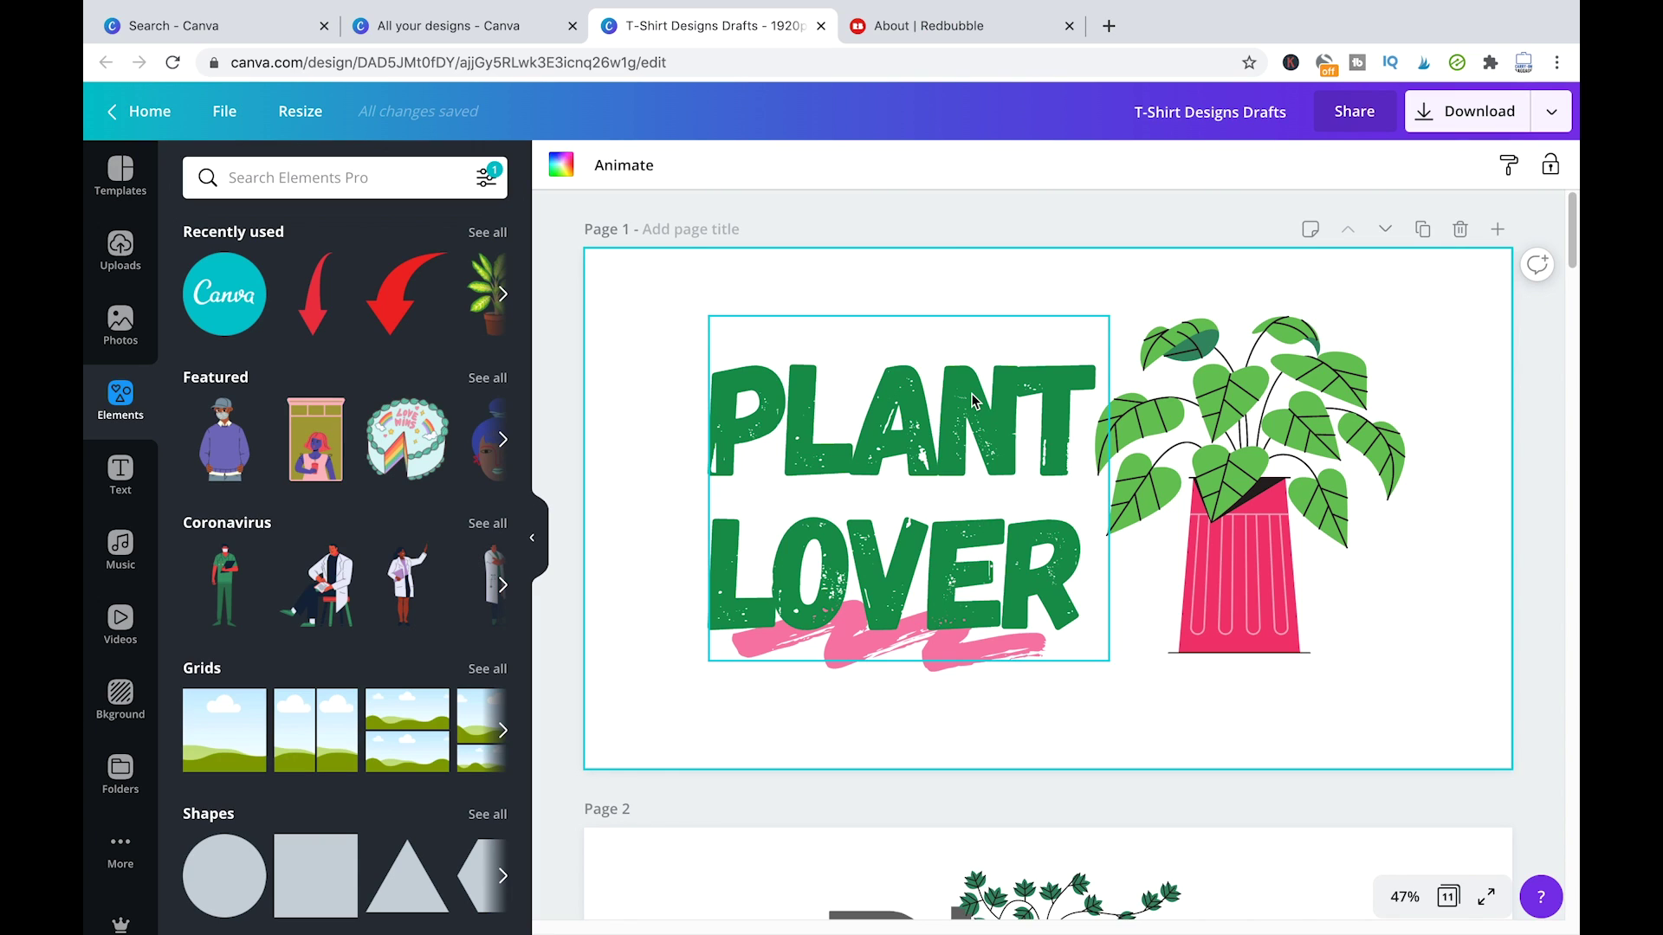
{"action": "scroll", "coordinate": [1391, 247], "scroll_direction": "down", "scroll_amount": 3}
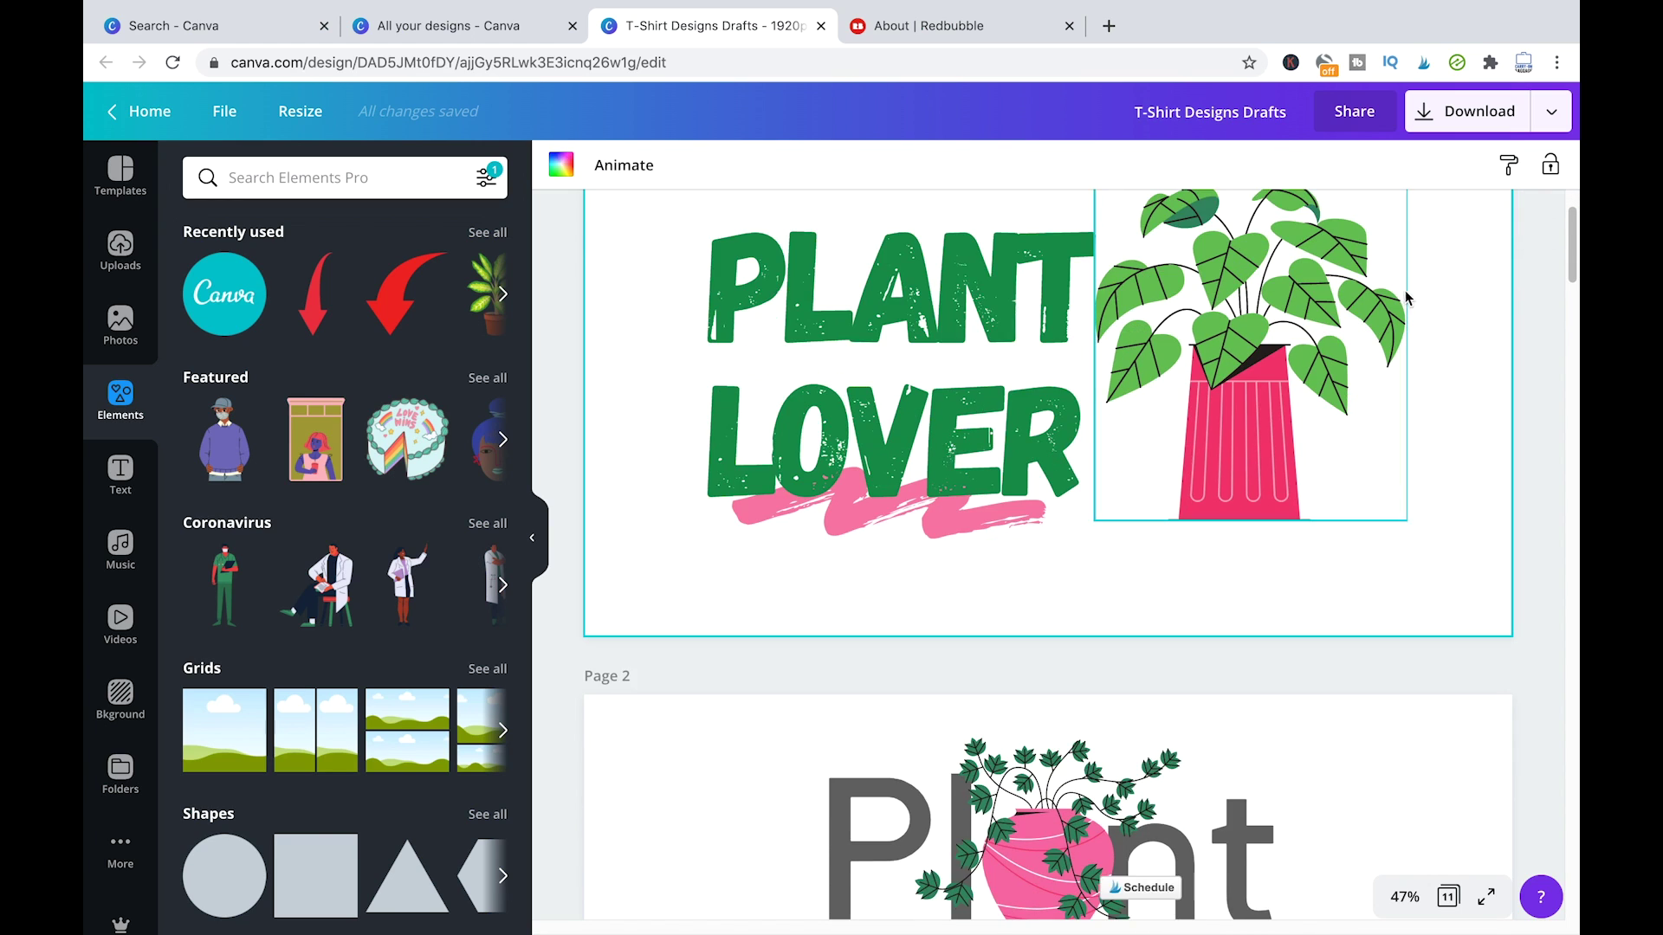
Scroll through the draft pages to review each t-shirt design.
{"action": "scroll", "coordinate": [1300, 350], "scroll_direction": "down", "scroll_amount": 3}
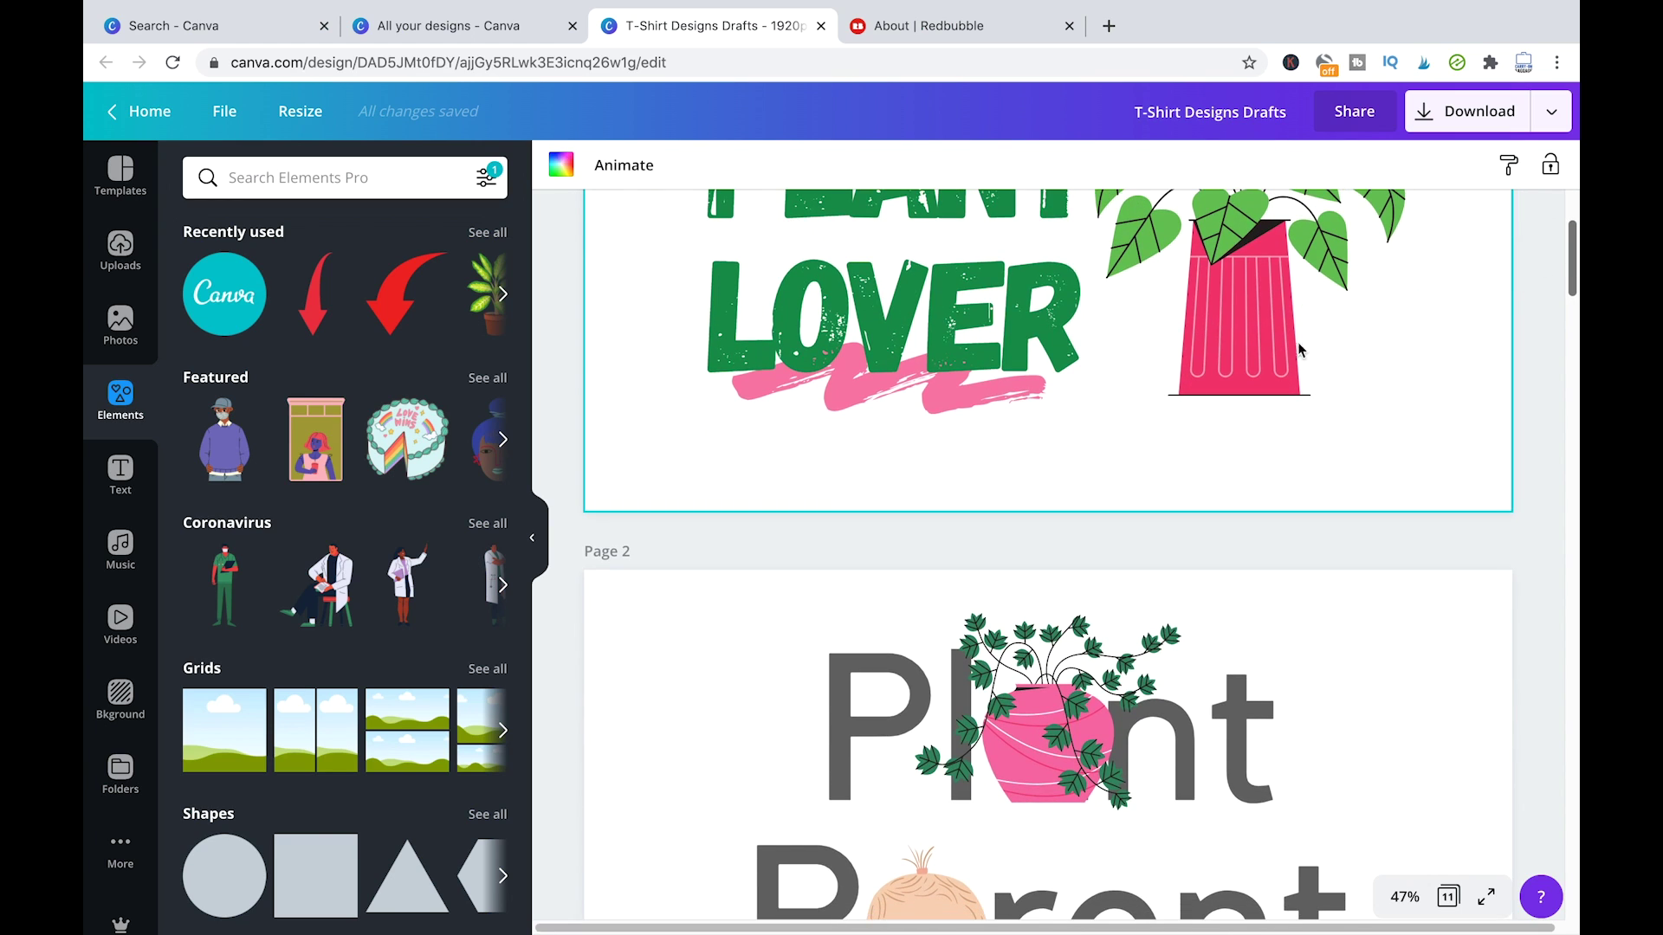
{"action": "scroll", "coordinate": [1126, 763], "scroll_direction": "up", "scroll_amount": 5}
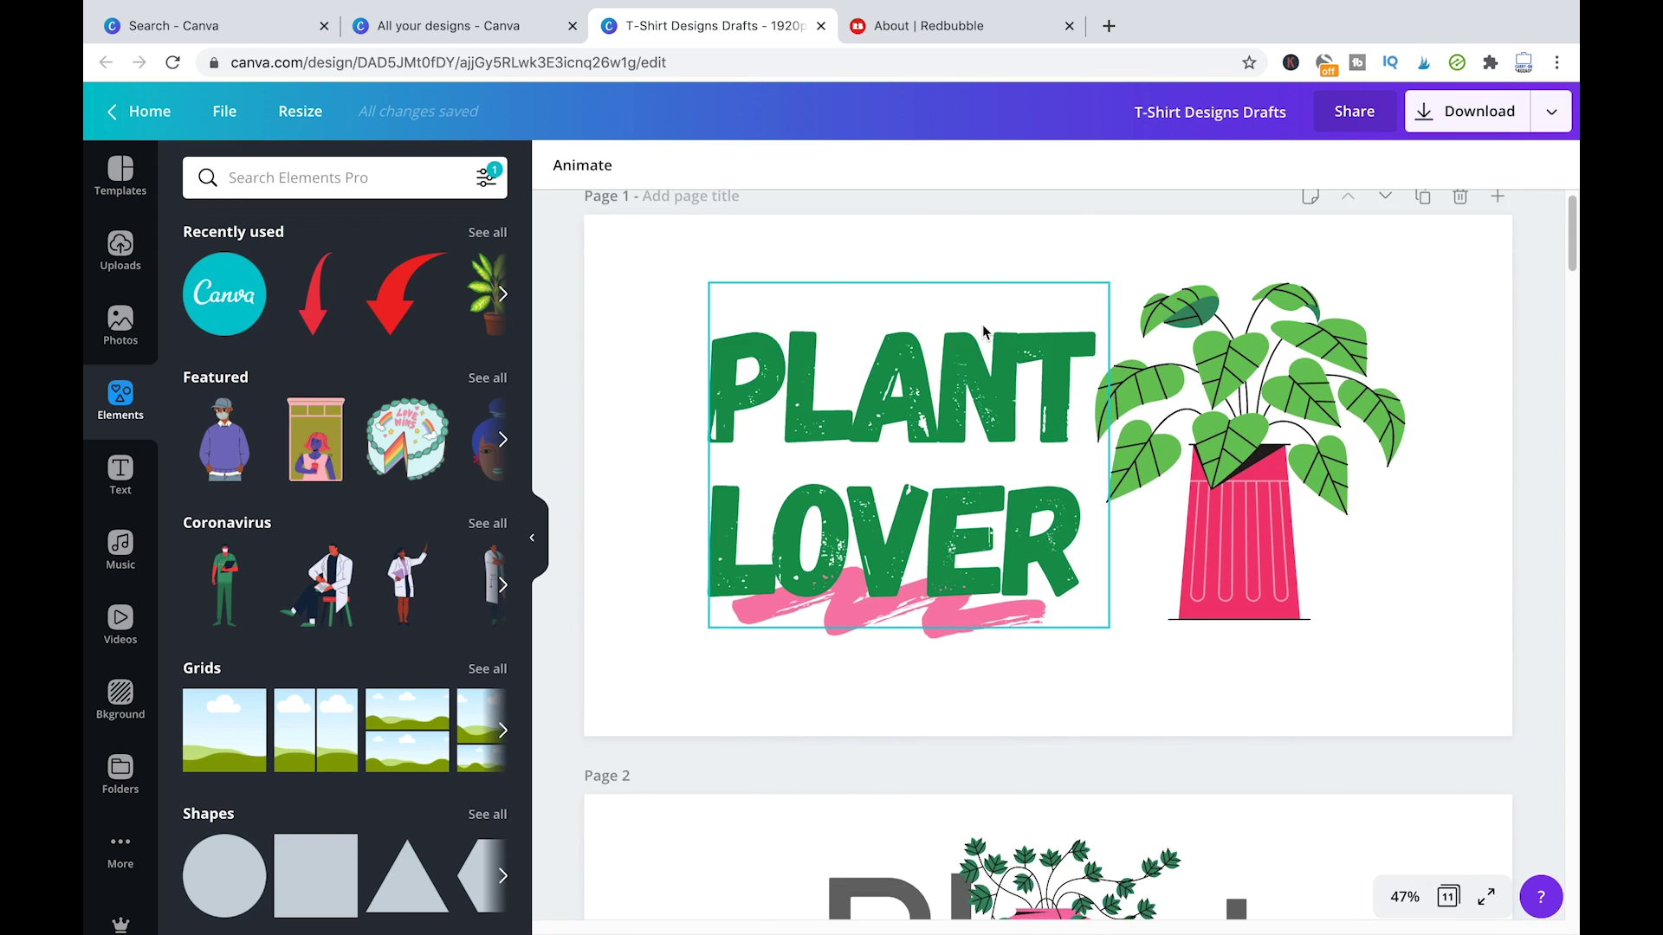
{"action": "scroll", "coordinate": [989, 334], "scroll_direction": "down", "scroll_amount": 5}
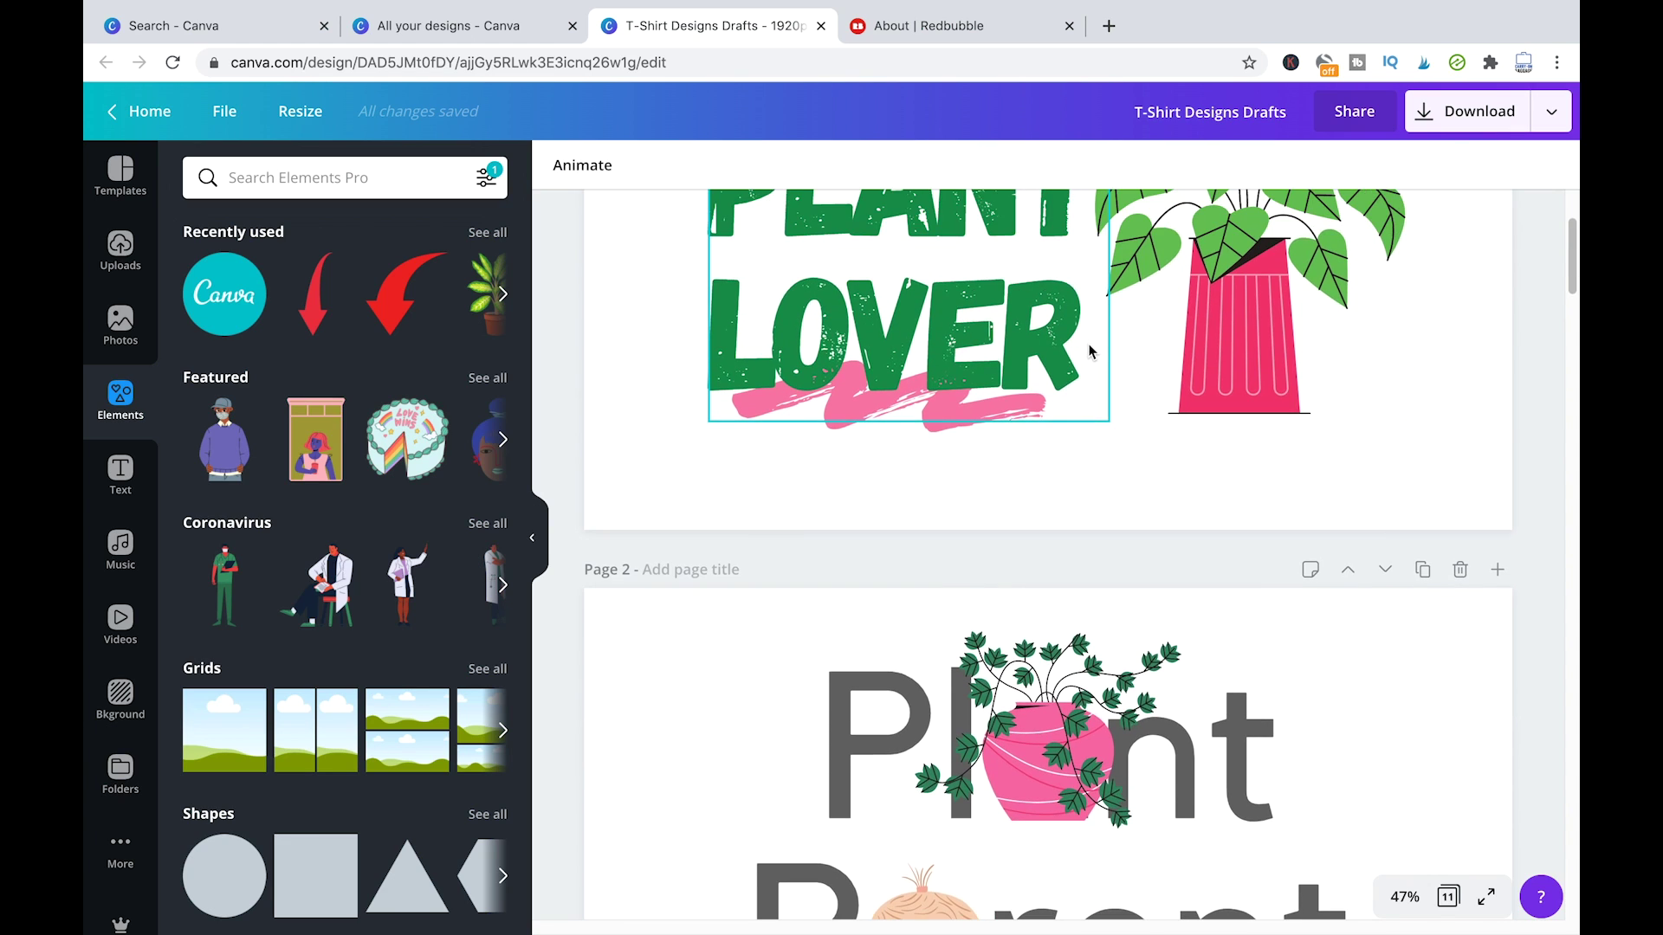
{"action": "scroll", "coordinate": [1083, 345], "scroll_direction": "up", "scroll_amount": 1}
{"action": "scroll", "coordinate": [1088, 347], "scroll_direction": "down", "scroll_amount": 10}
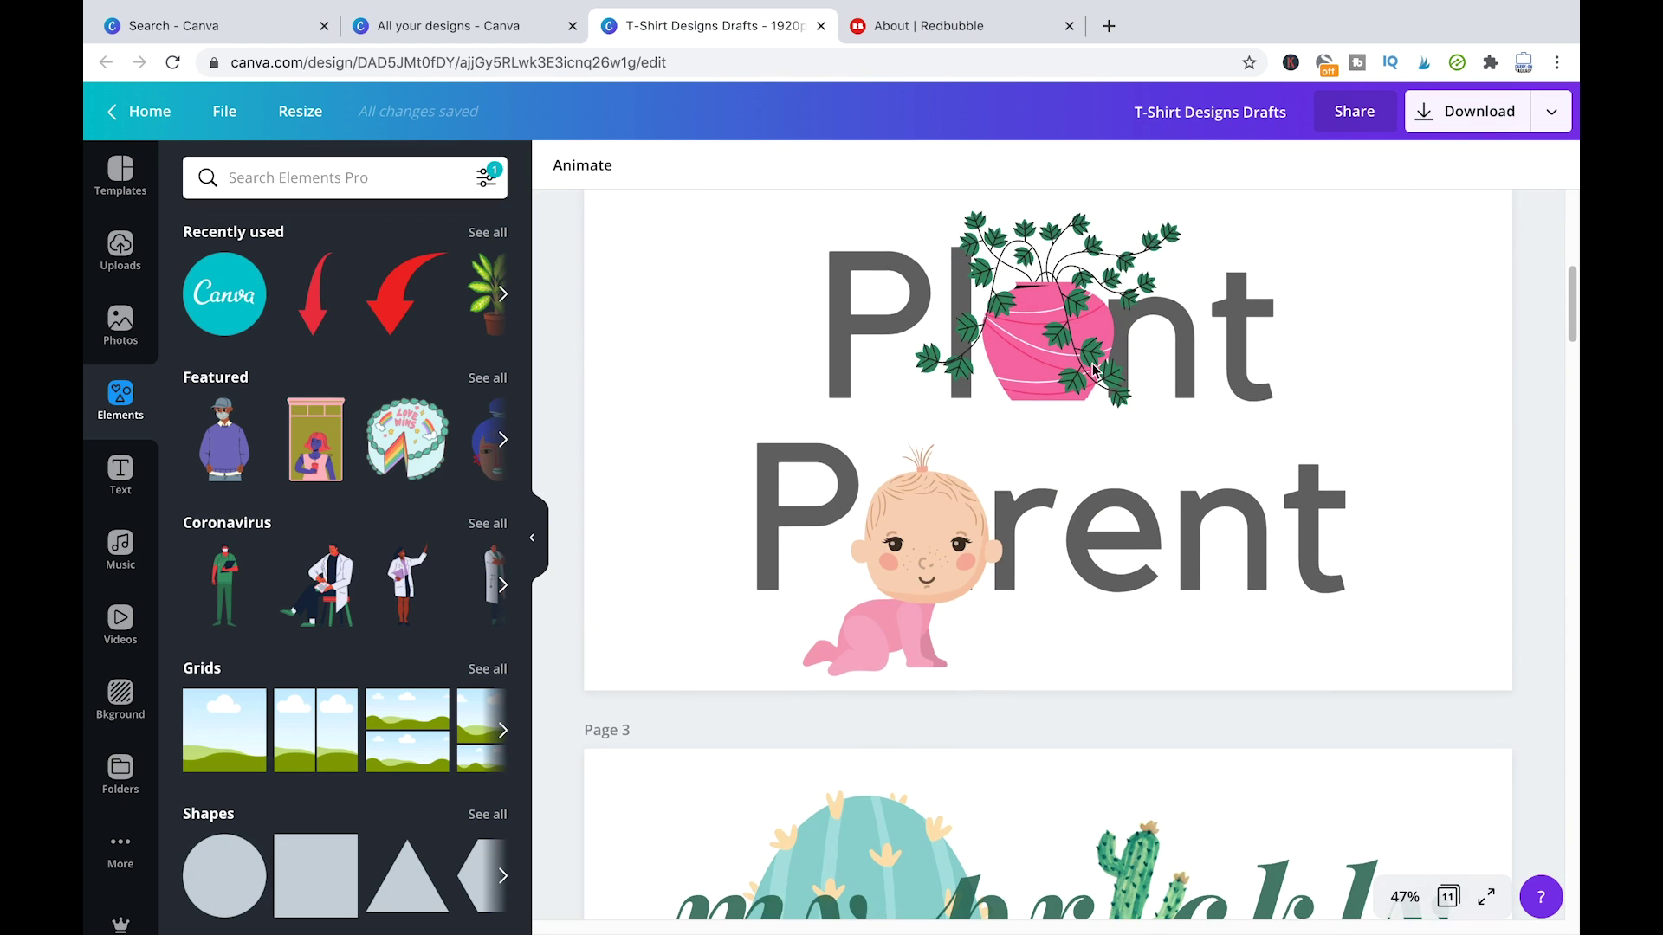
{"action": "scroll", "coordinate": [1093, 370], "scroll_direction": "down", "scroll_amount": 10}
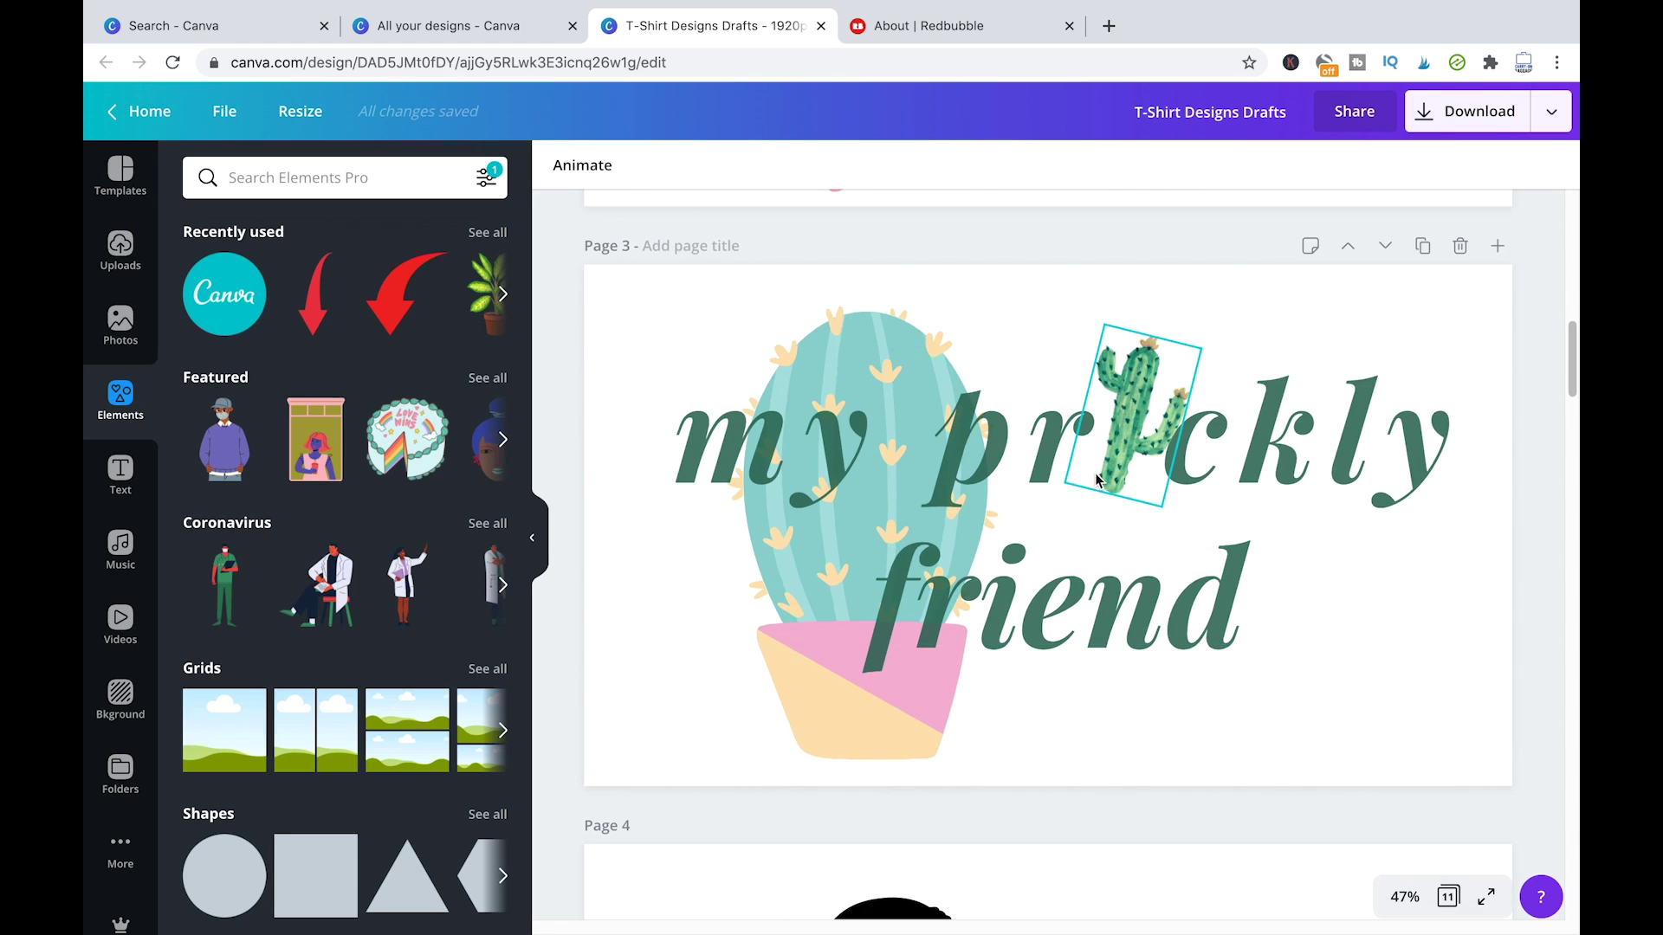
{"action": "scroll", "coordinate": [1097, 479], "scroll_direction": "down", "scroll_amount": 4}
{"action": "scroll", "coordinate": [1208, 468], "scroll_direction": "down", "scroll_amount": 2}
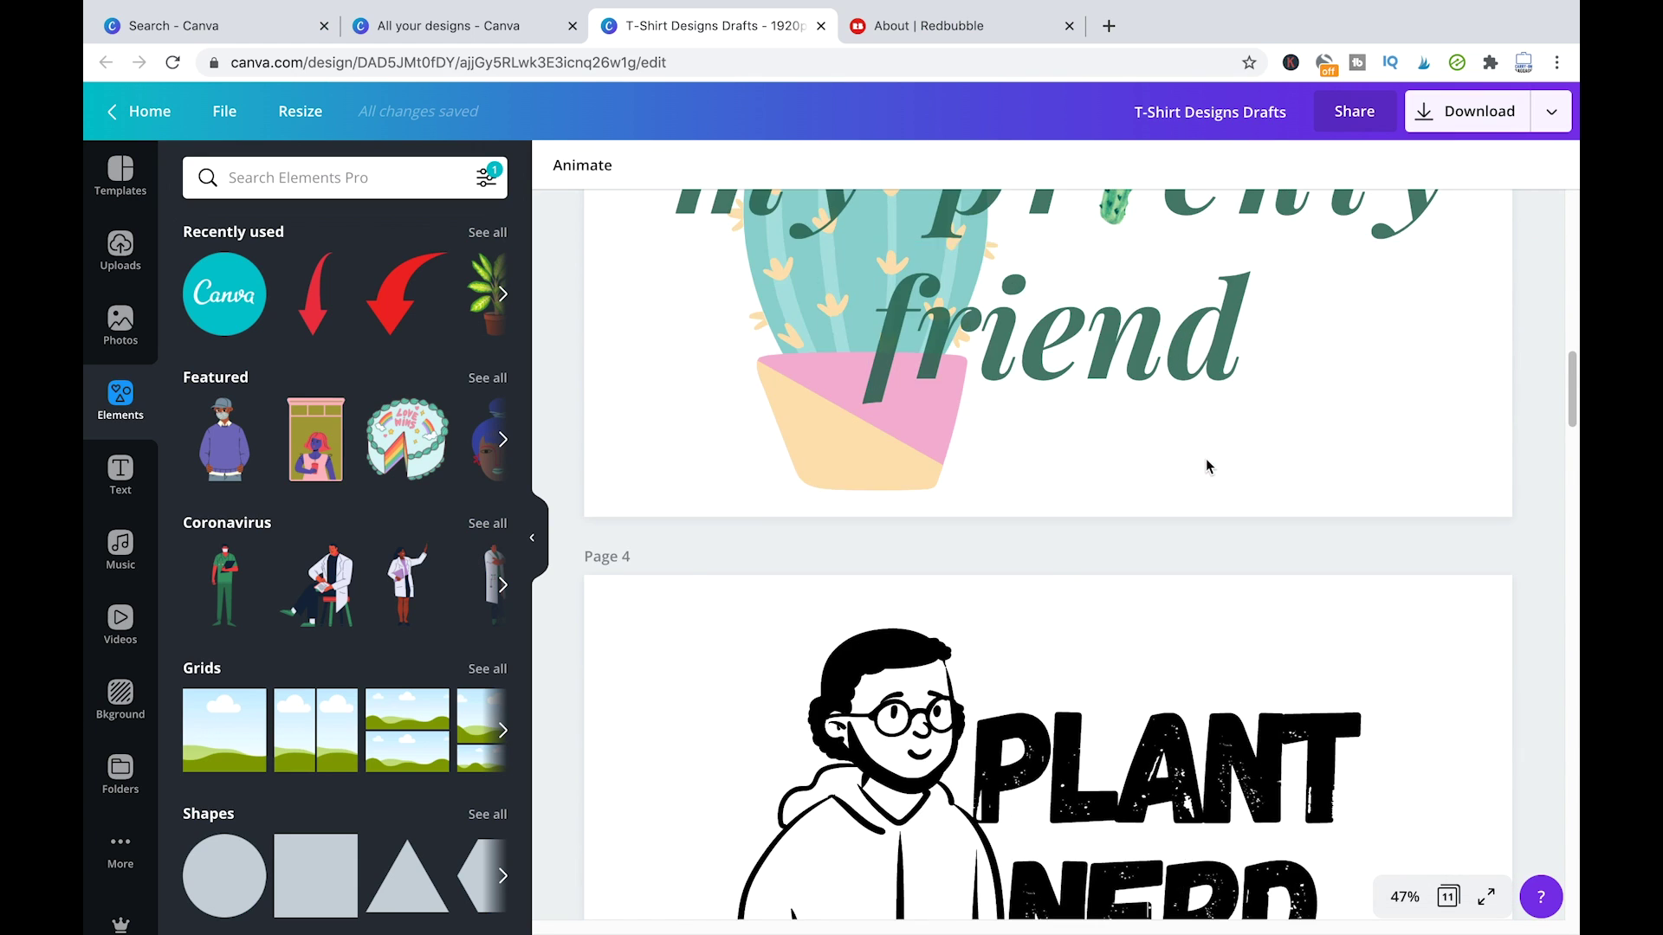
{"action": "scroll", "coordinate": [1206, 459], "scroll_direction": "down", "scroll_amount": 4}
{"action": "scroll", "coordinate": [1121, 423], "scroll_direction": "down", "scroll_amount": 4}
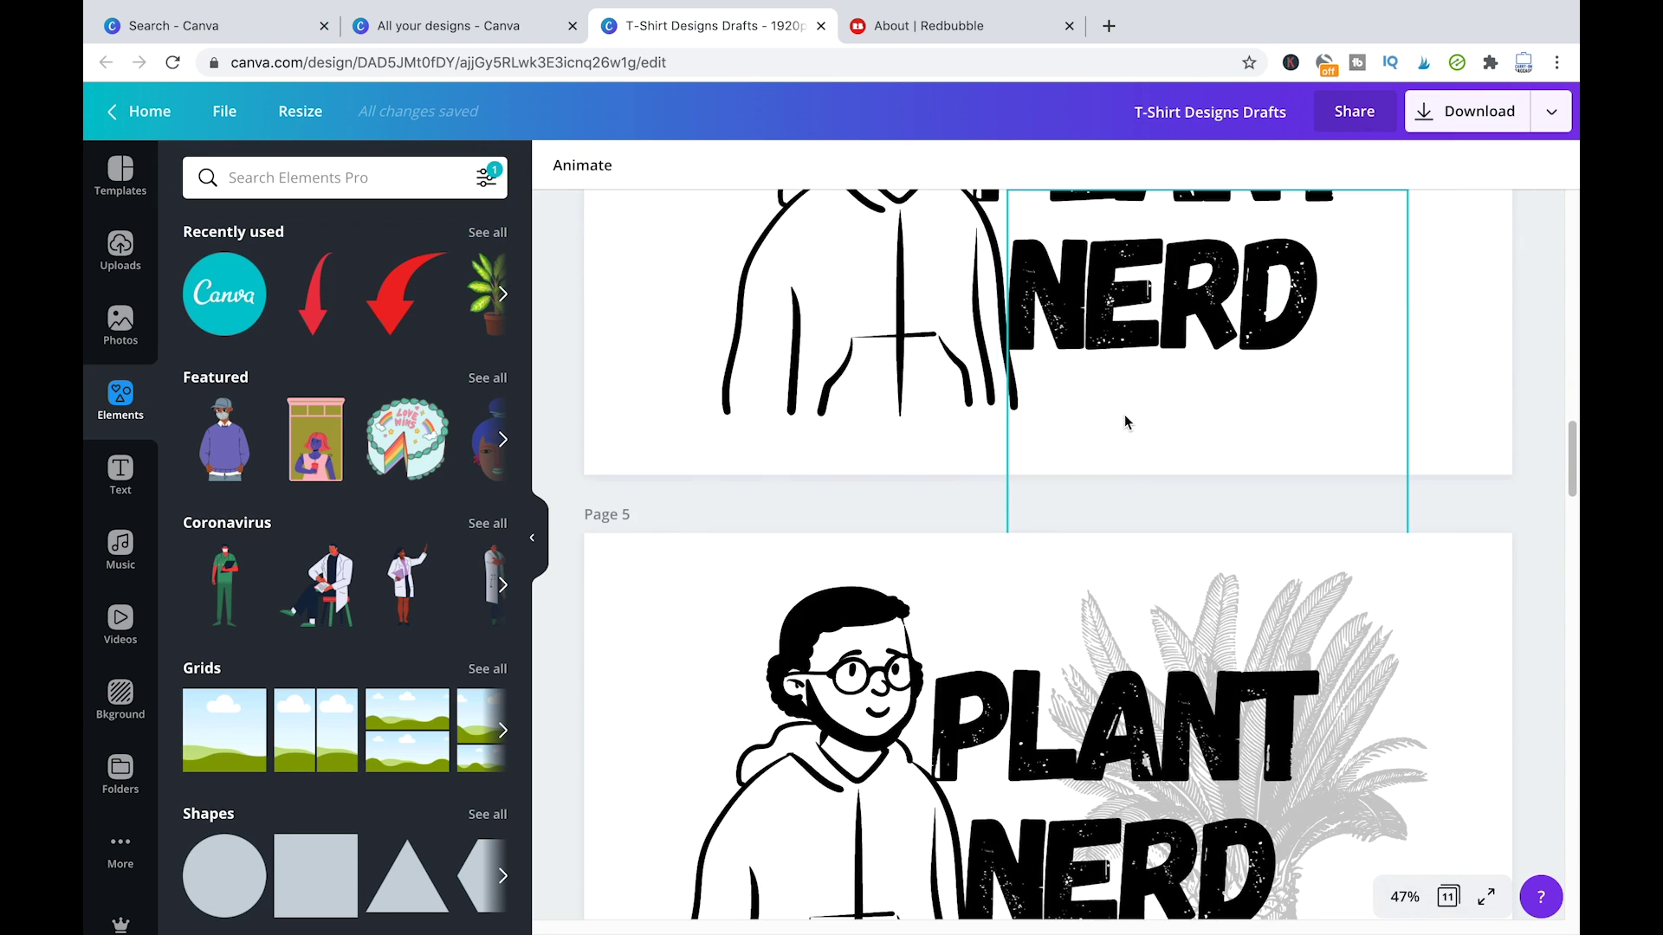
{"action": "scroll", "coordinate": [1125, 423], "scroll_direction": "down", "scroll_amount": 4}
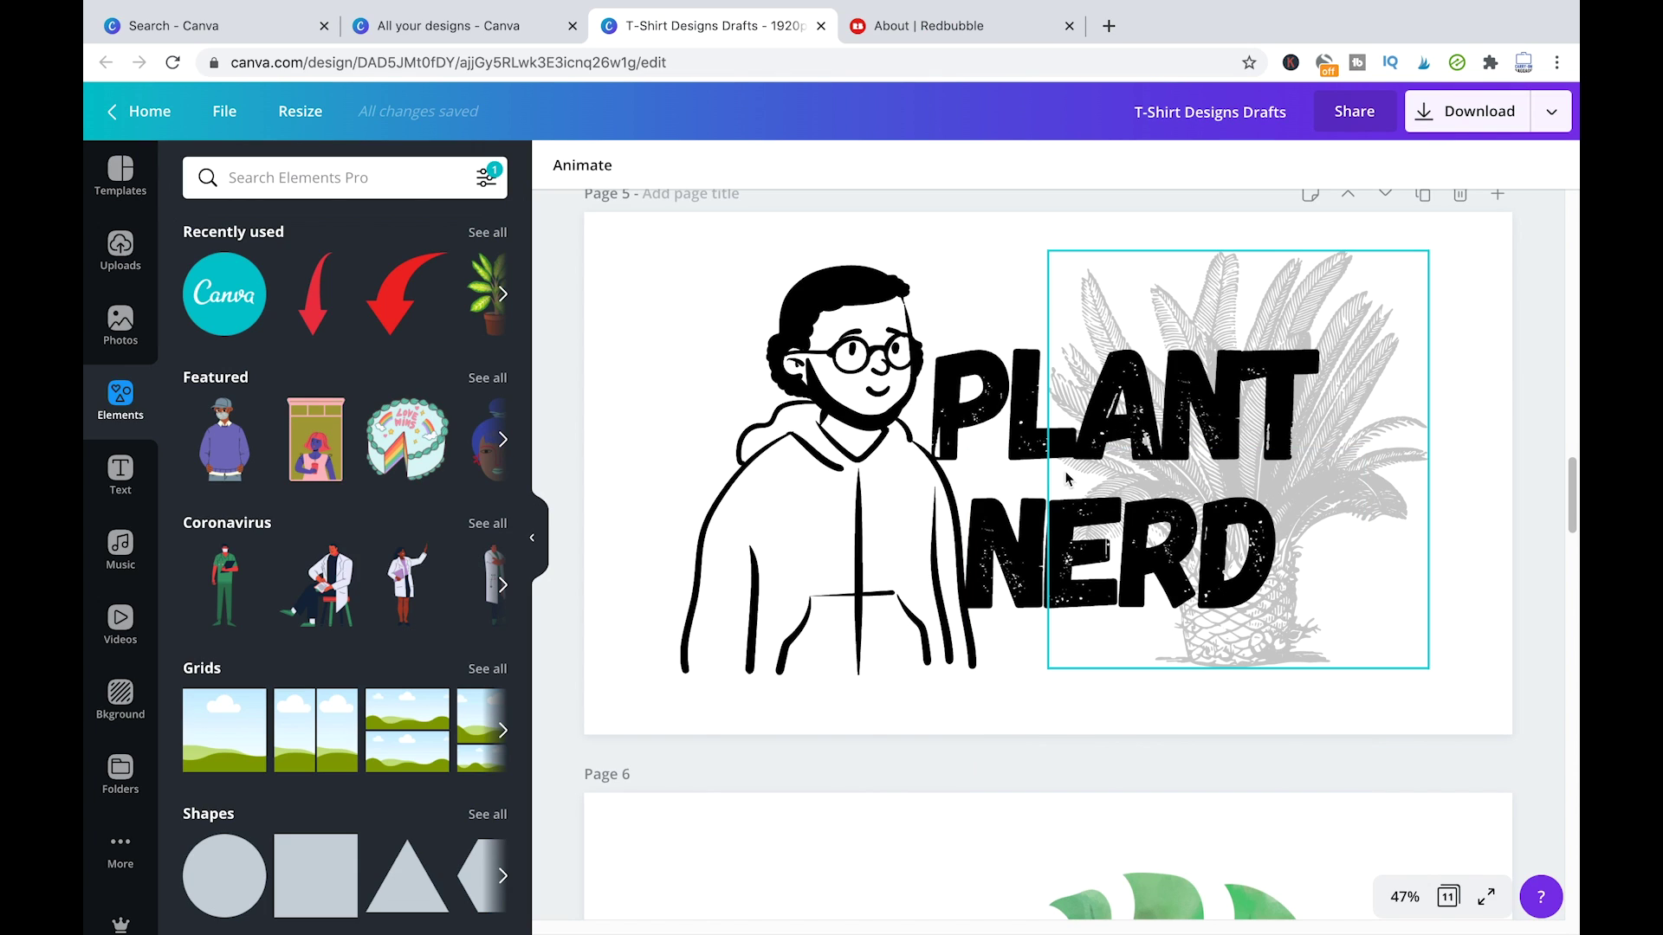
{"action": "scroll", "coordinate": [958, 420], "scroll_direction": "down", "scroll_amount": 8}
{"action": "scroll", "coordinate": [964, 435], "scroll_direction": "down", "scroll_amount": 18}
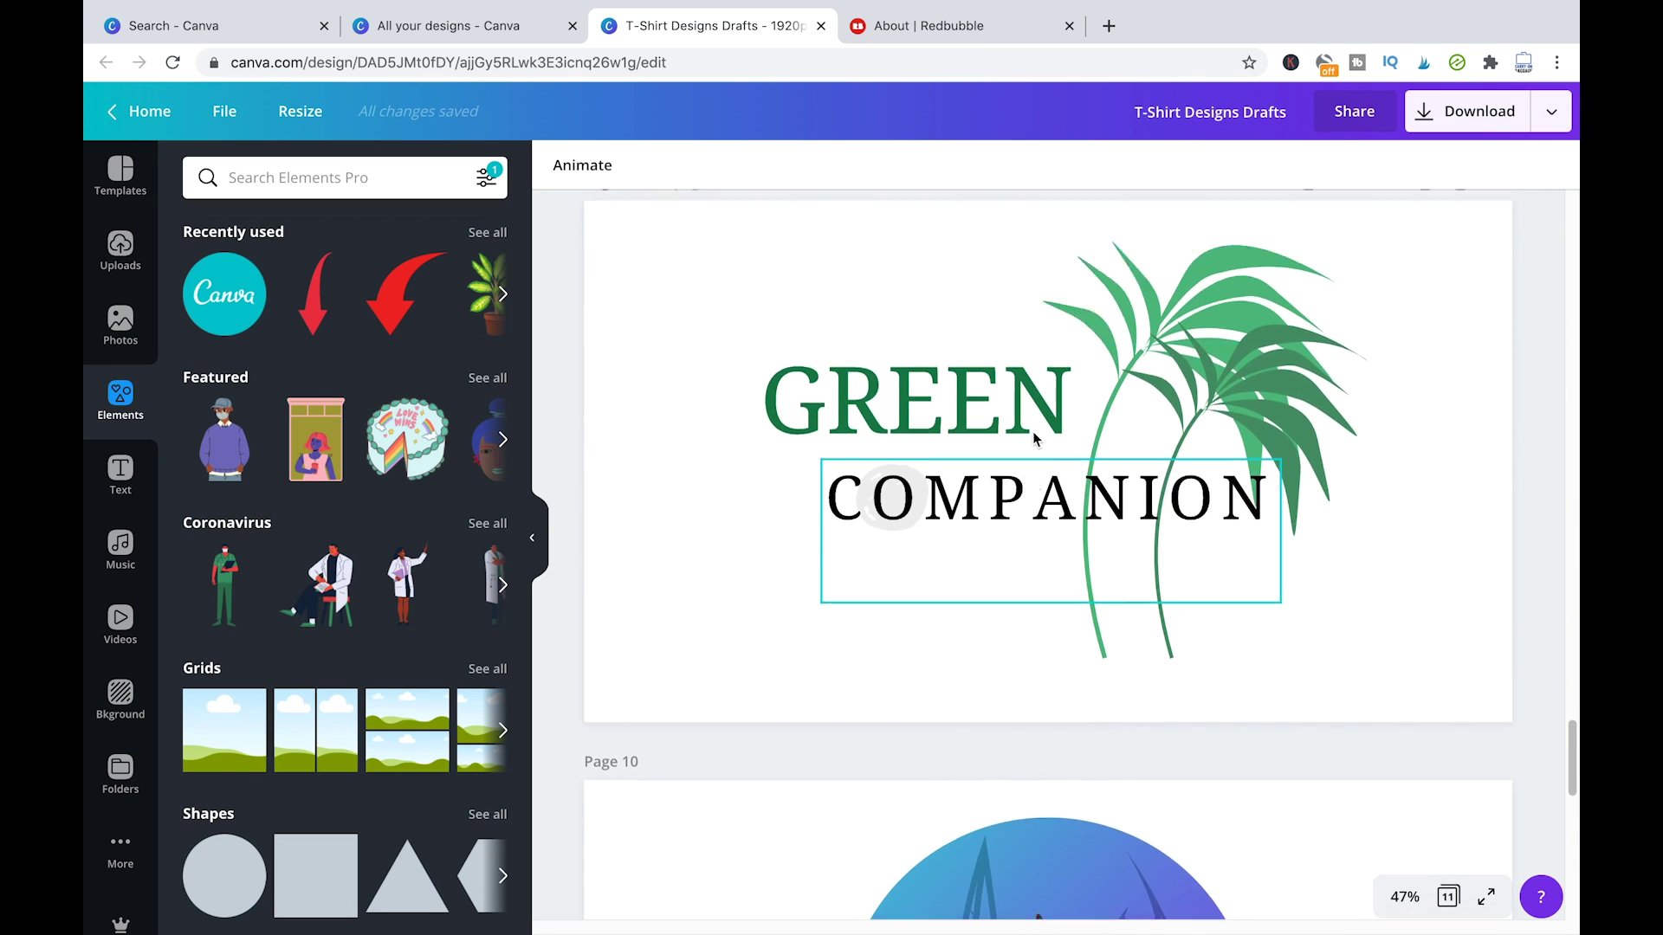
{"action": "scroll", "coordinate": [1038, 422], "scroll_direction": "up", "scroll_amount": 15}
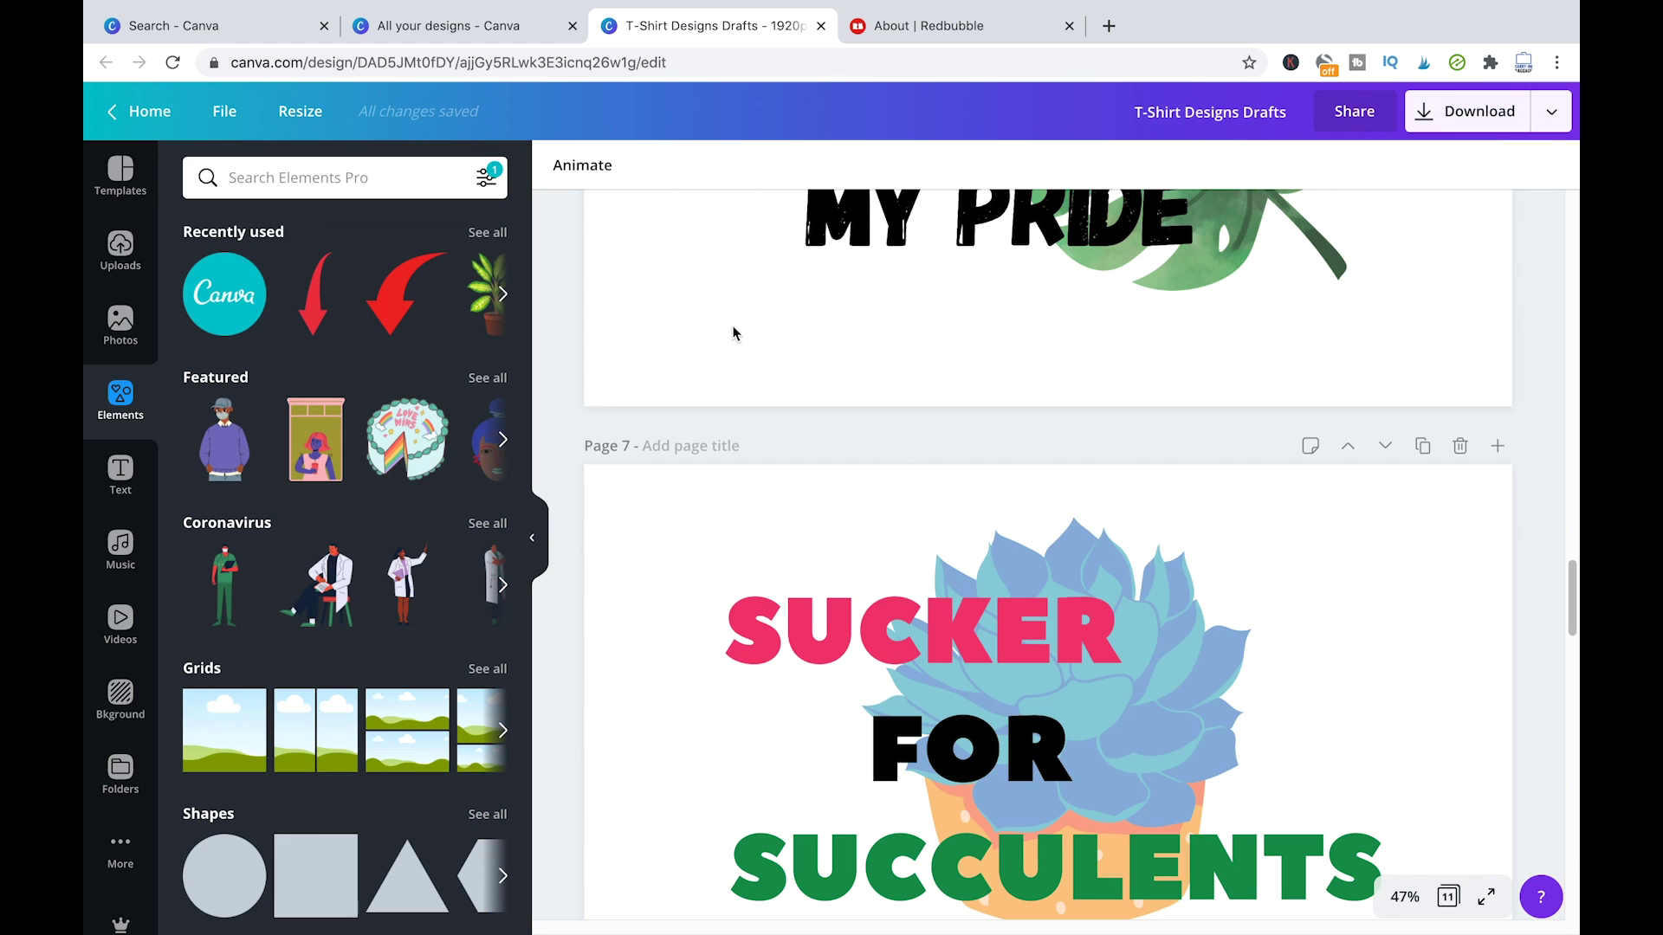
{"action": "scroll", "coordinate": [902, 367], "scroll_direction": "up", "scroll_amount": 8}
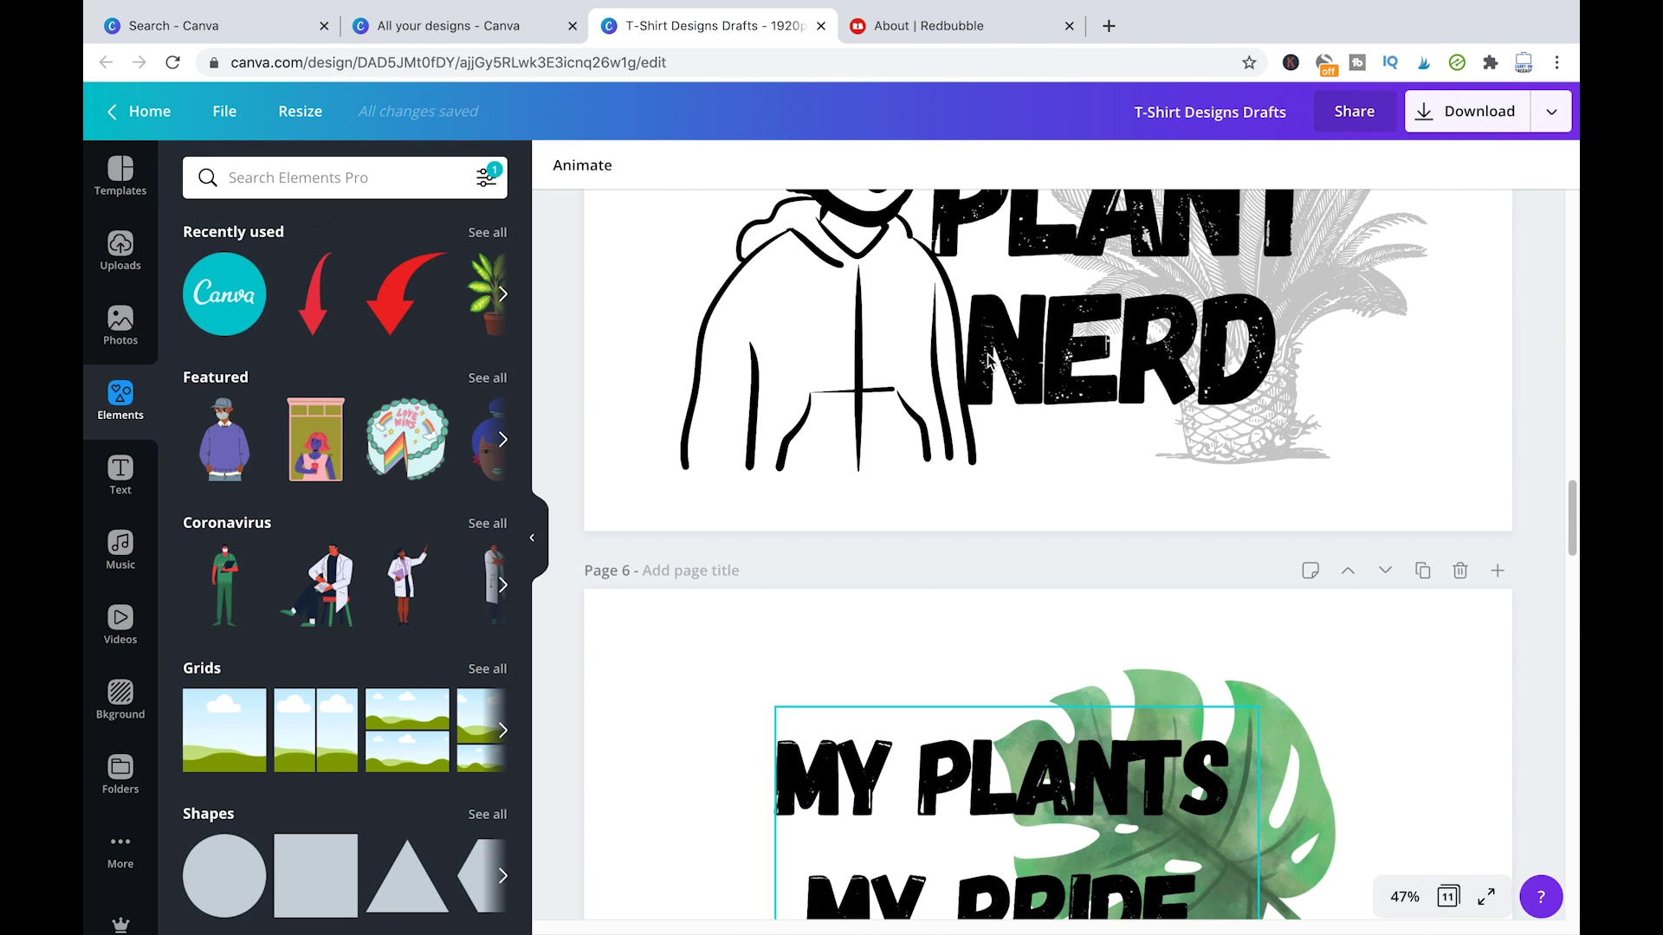
{"action": "scroll", "coordinate": [988, 359], "scroll_direction": "down", "scroll_amount": 1}
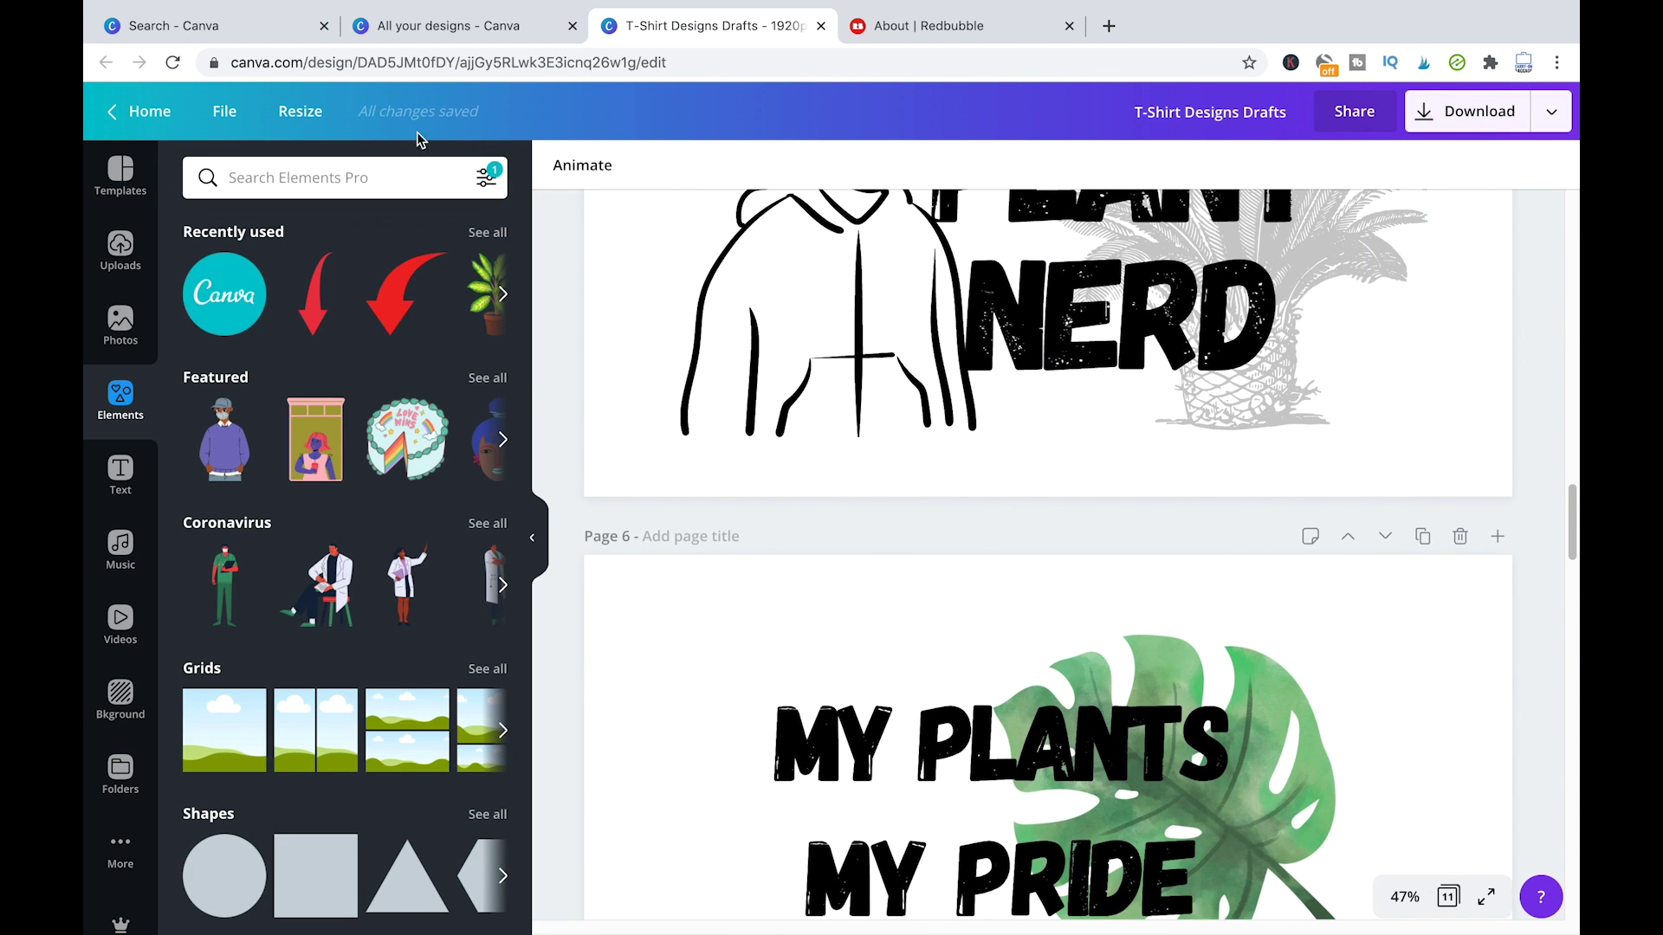
{"action": "scroll", "coordinate": [1092, 322], "scroll_direction": "up", "scroll_amount": 3}
Select and then deselect the palm-tree image on Page 5.
{"action": "left_click", "coordinate": [1154, 329]}
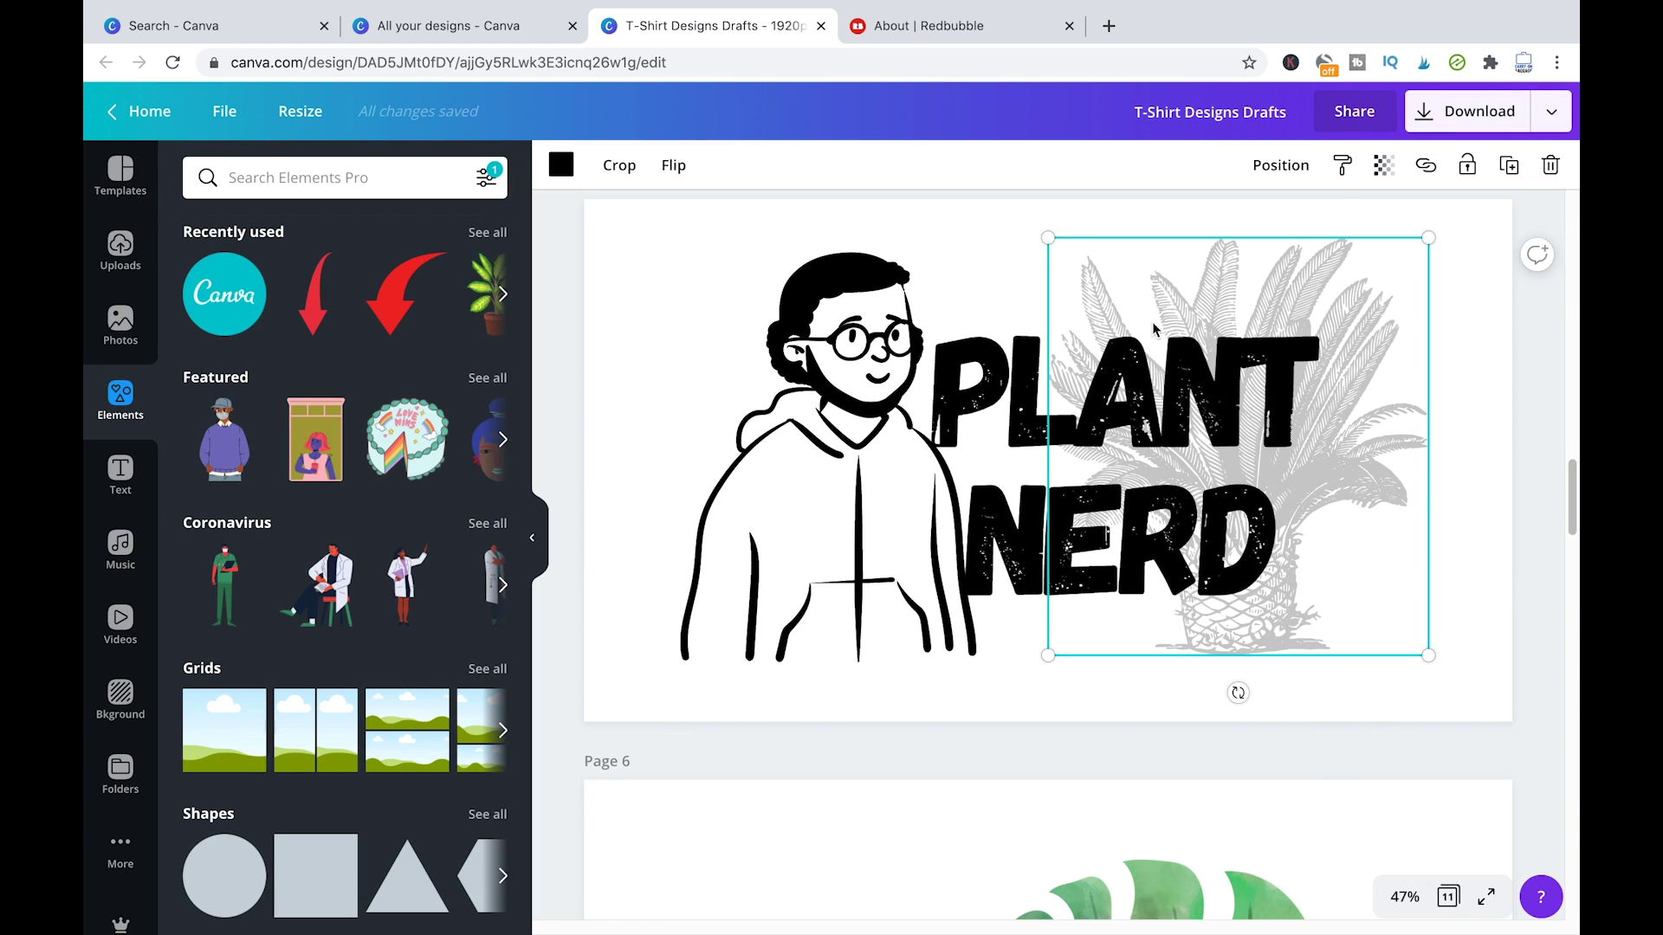
{"action": "scroll", "coordinate": [1154, 329], "scroll_direction": "up", "scroll_amount": 1}
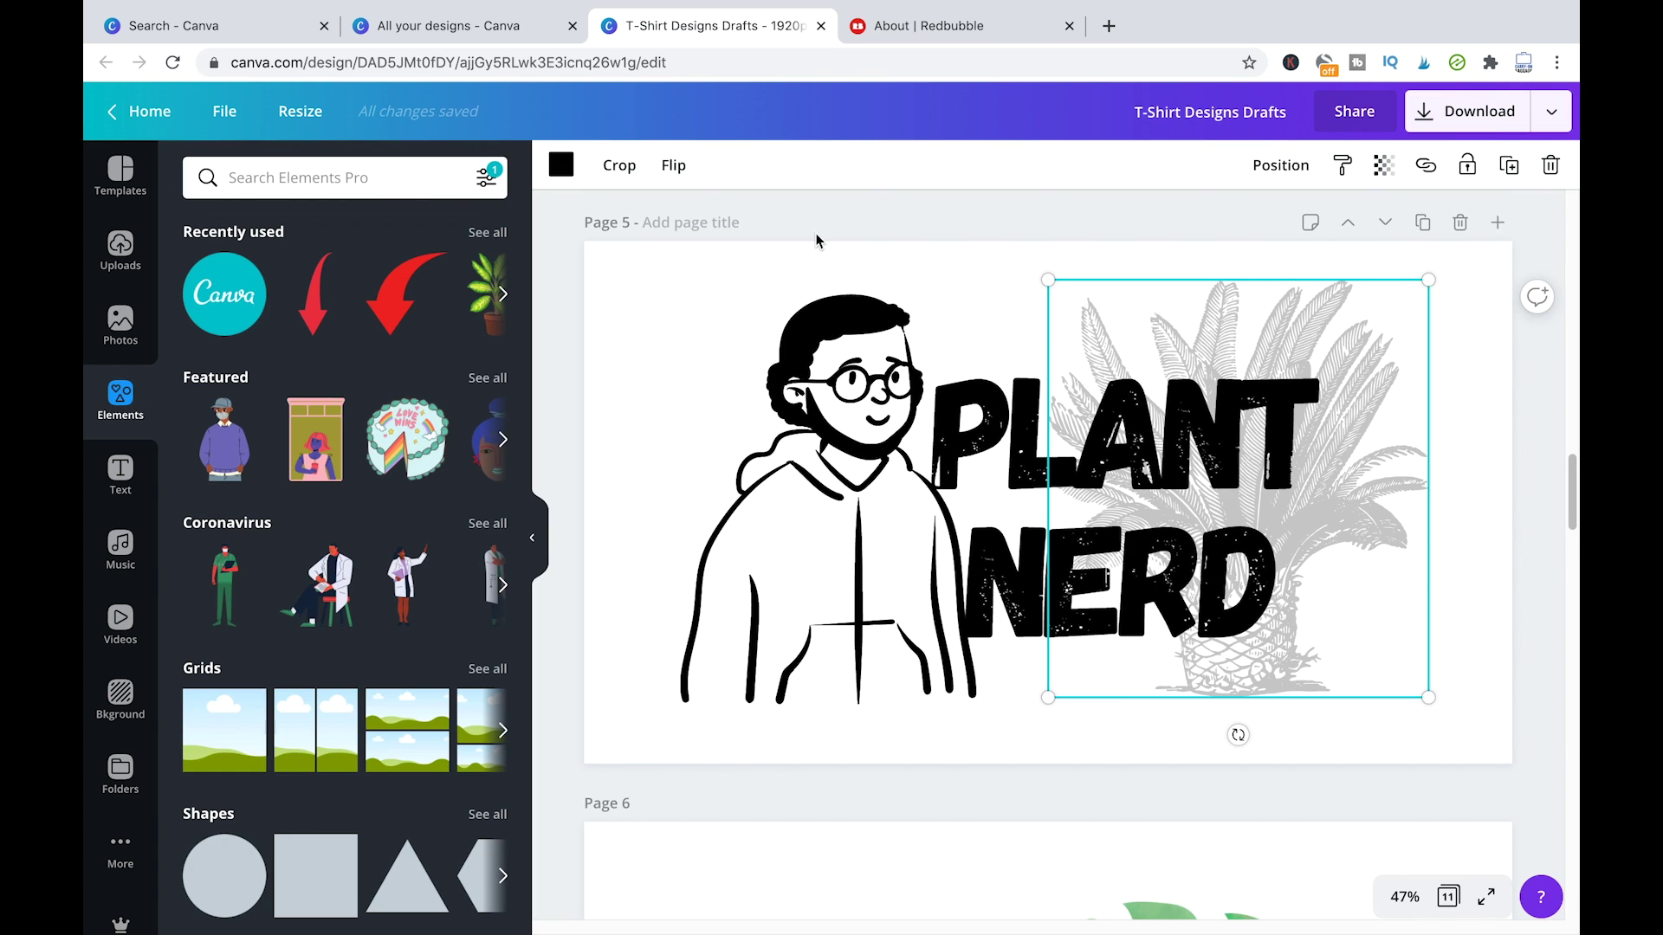
{"action": "left_click", "coordinate": [856, 251]}
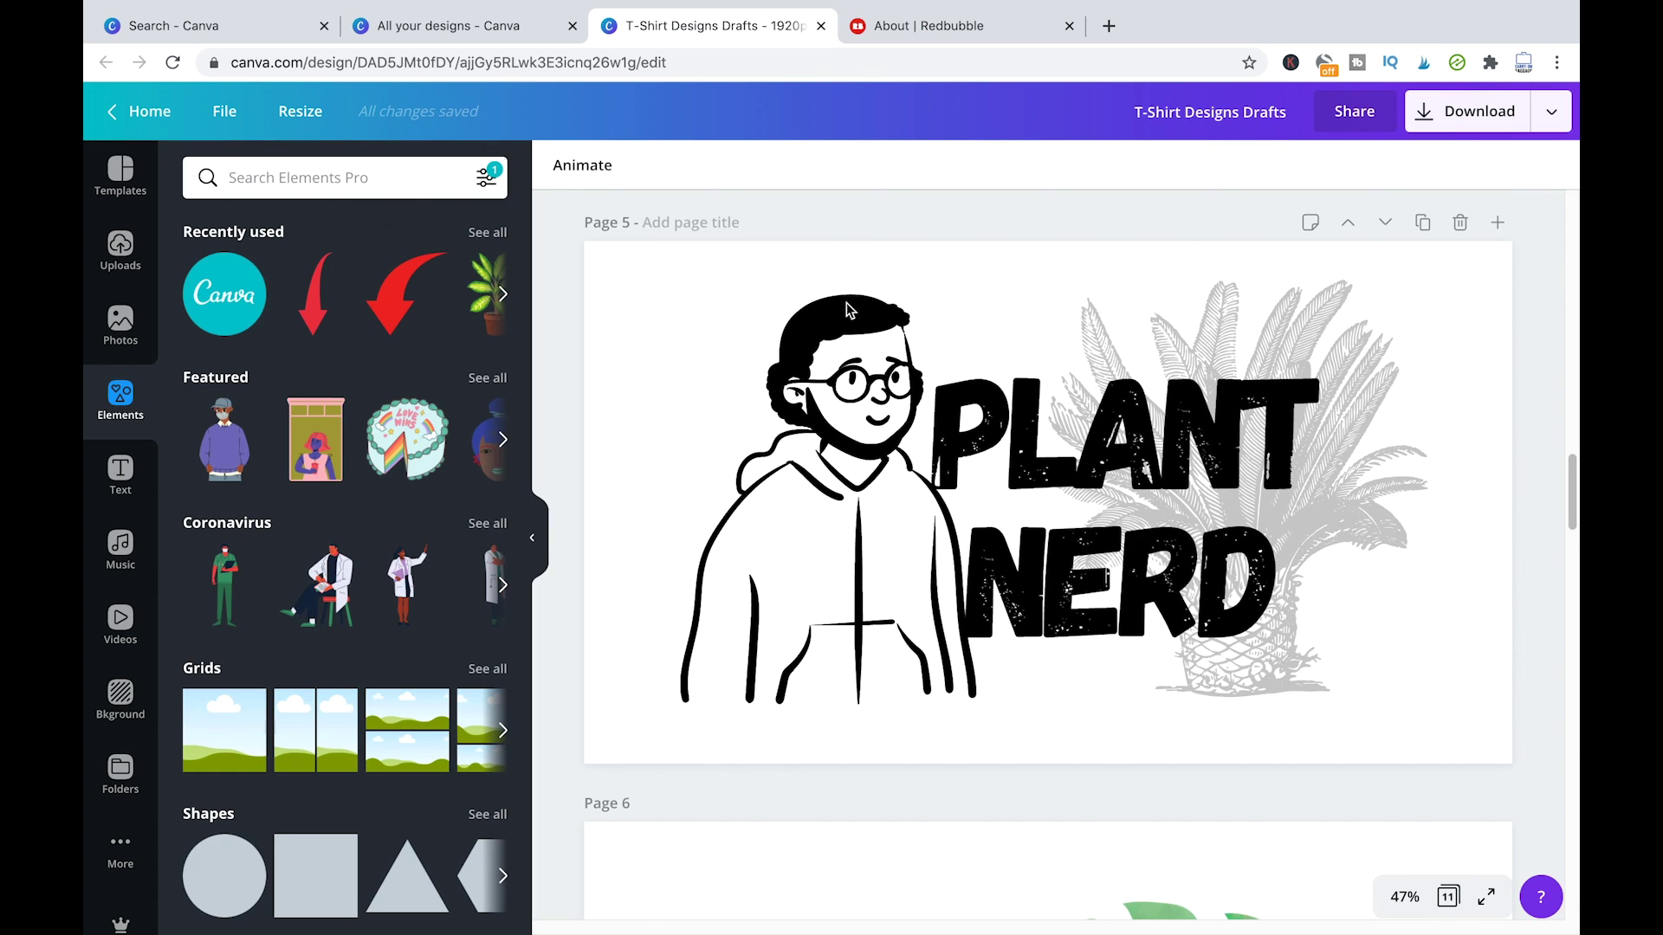
{"action": "left_click", "coordinate": [680, 286]}
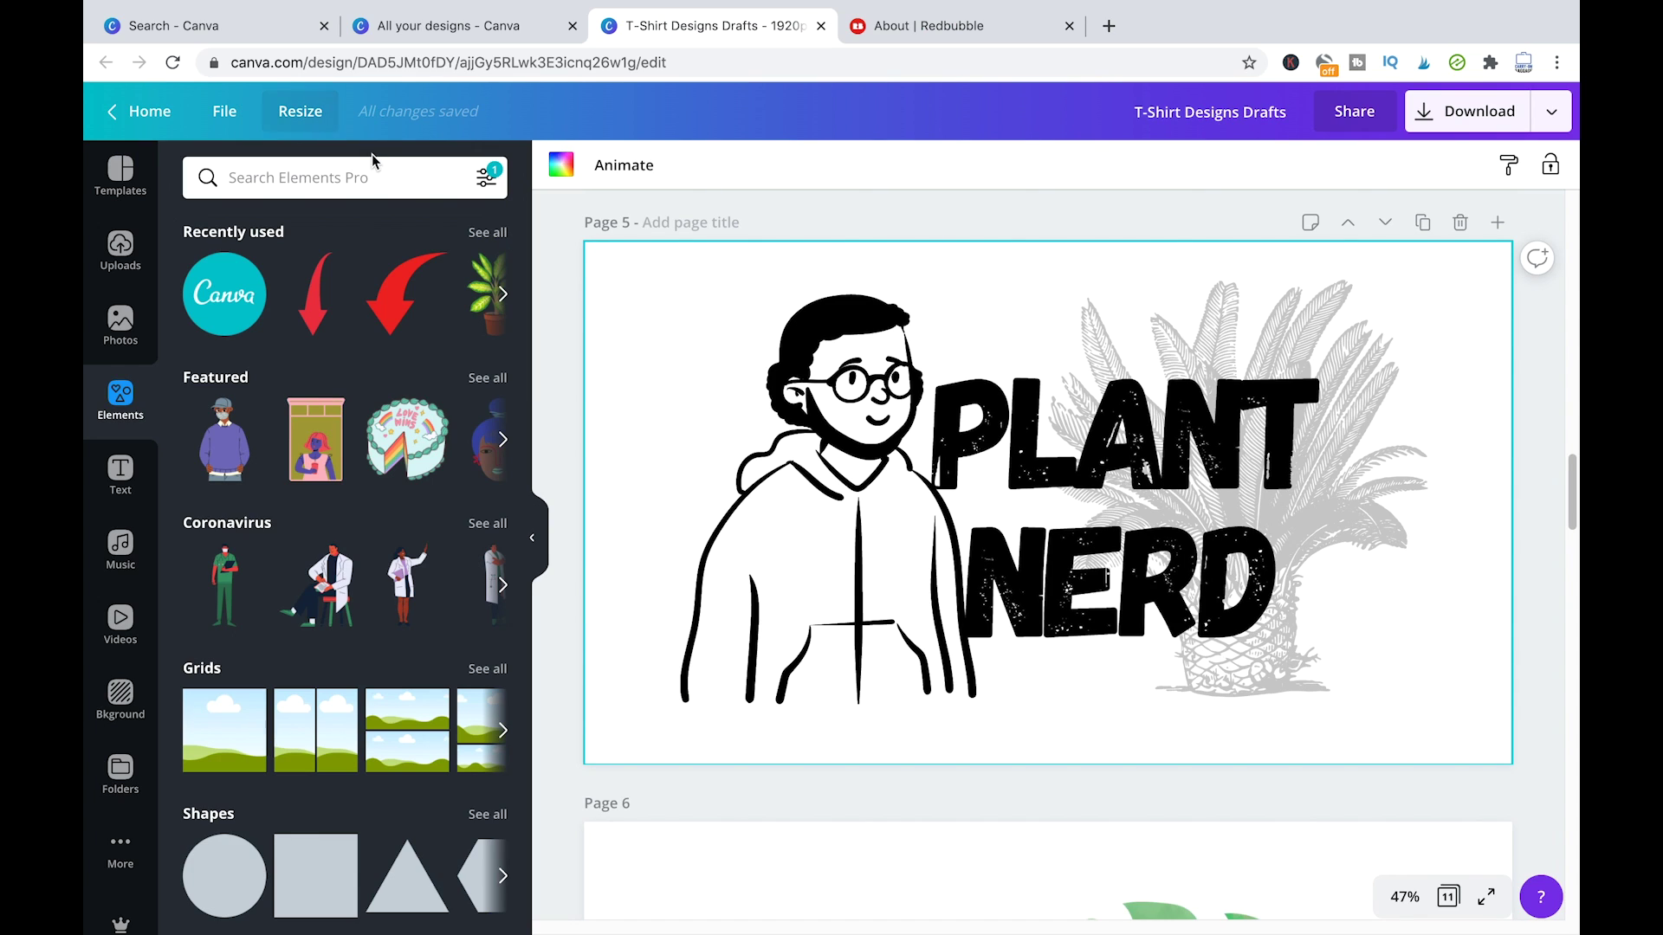
{"action": "left_click", "coordinate": [302, 120]}
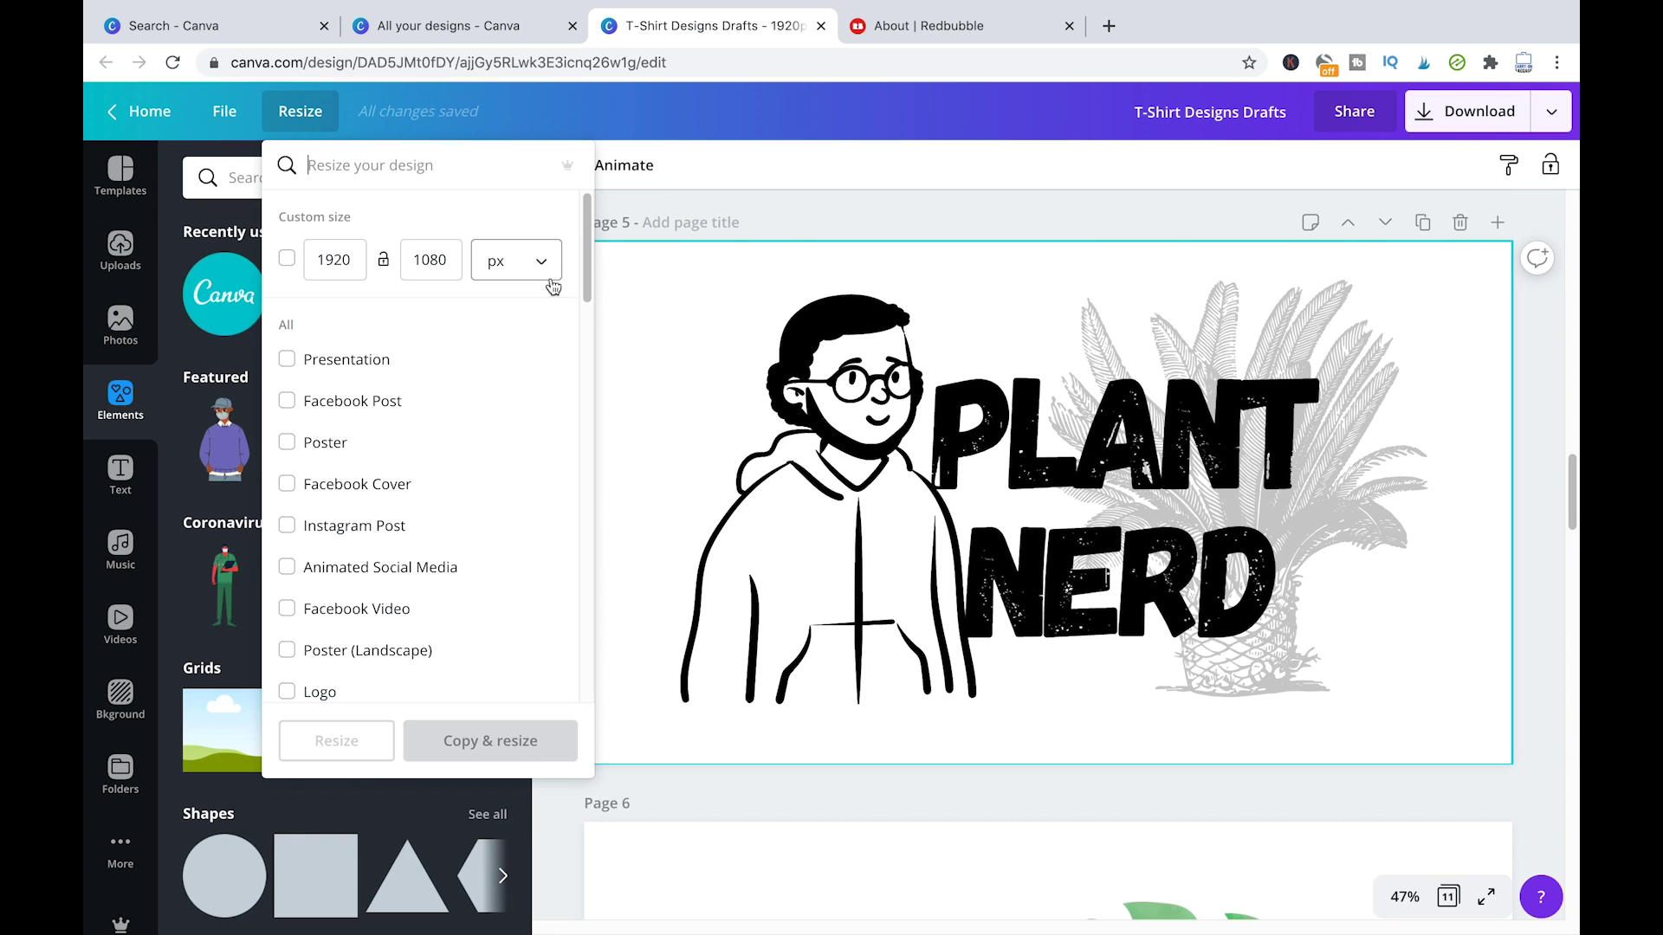
{"action": "left_click", "coordinate": [825, 223]}
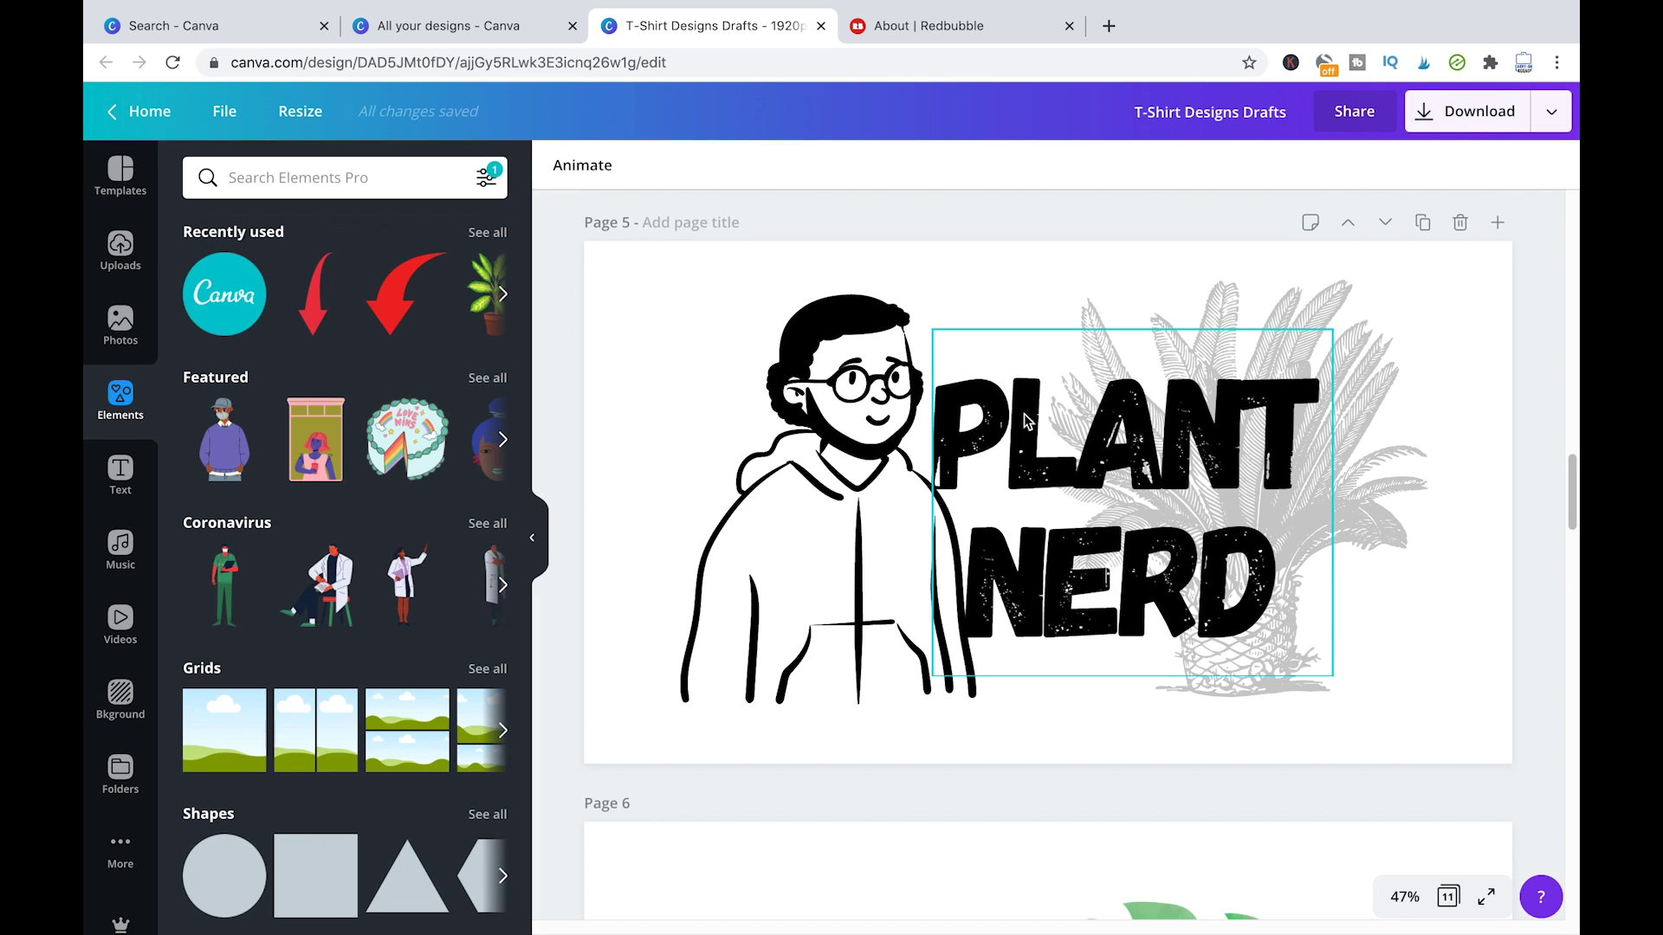
{"action": "left_click", "coordinate": [693, 299]}
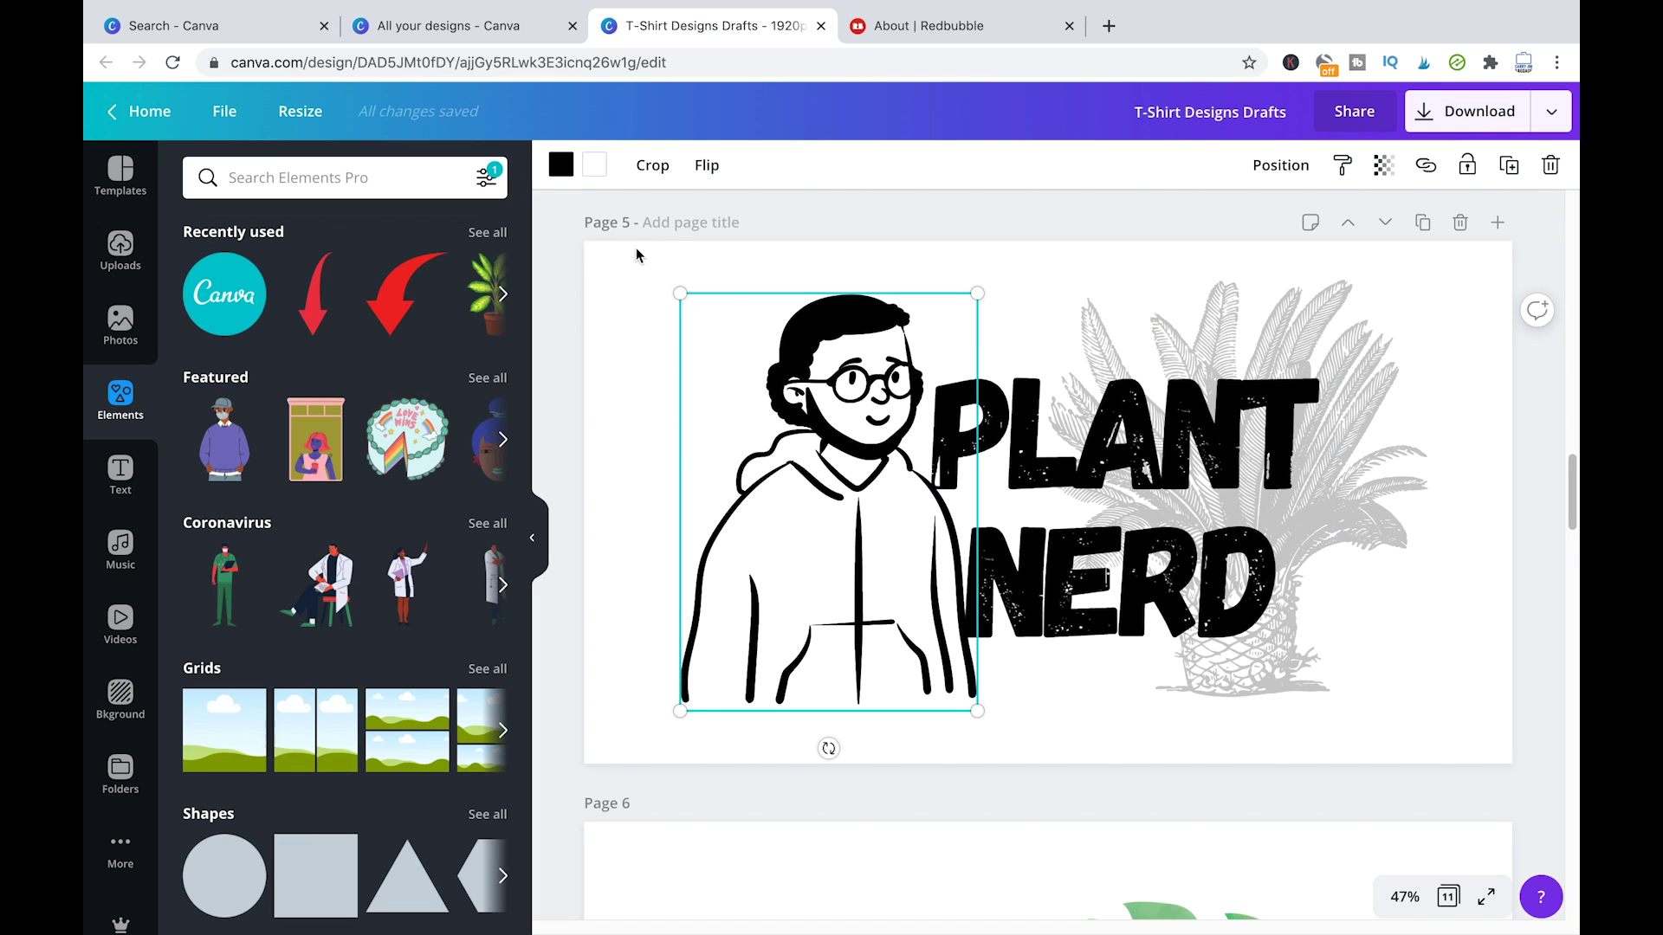
{"action": "left_click", "coordinate": [651, 268]}
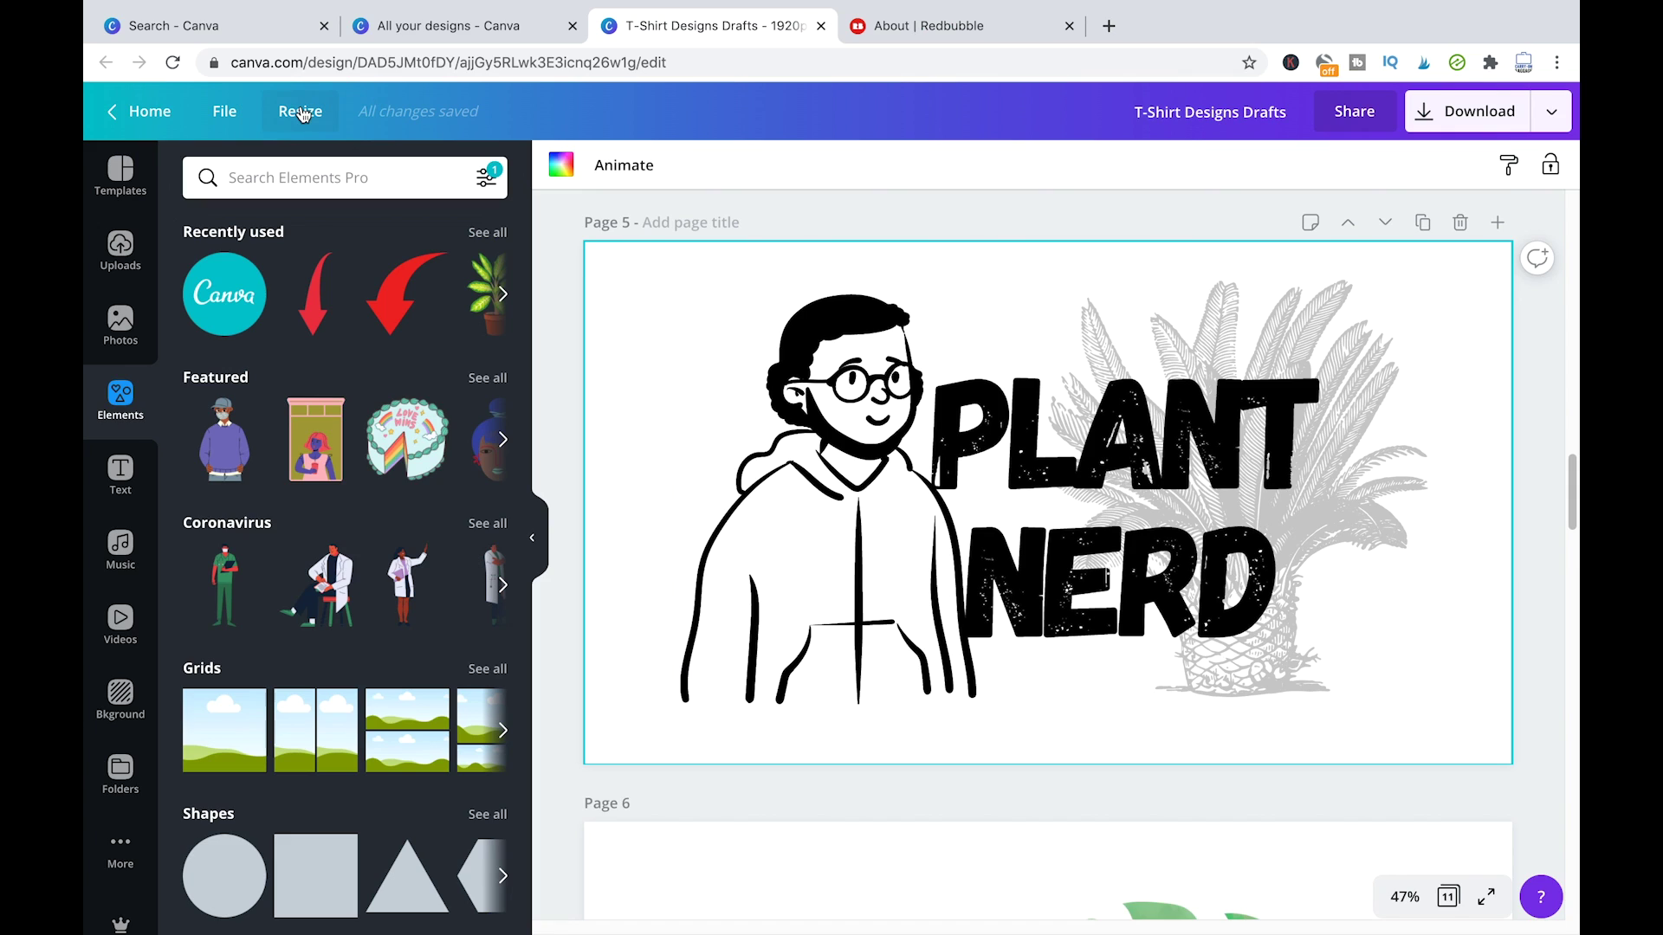
{"action": "left_click", "coordinate": [303, 117]}
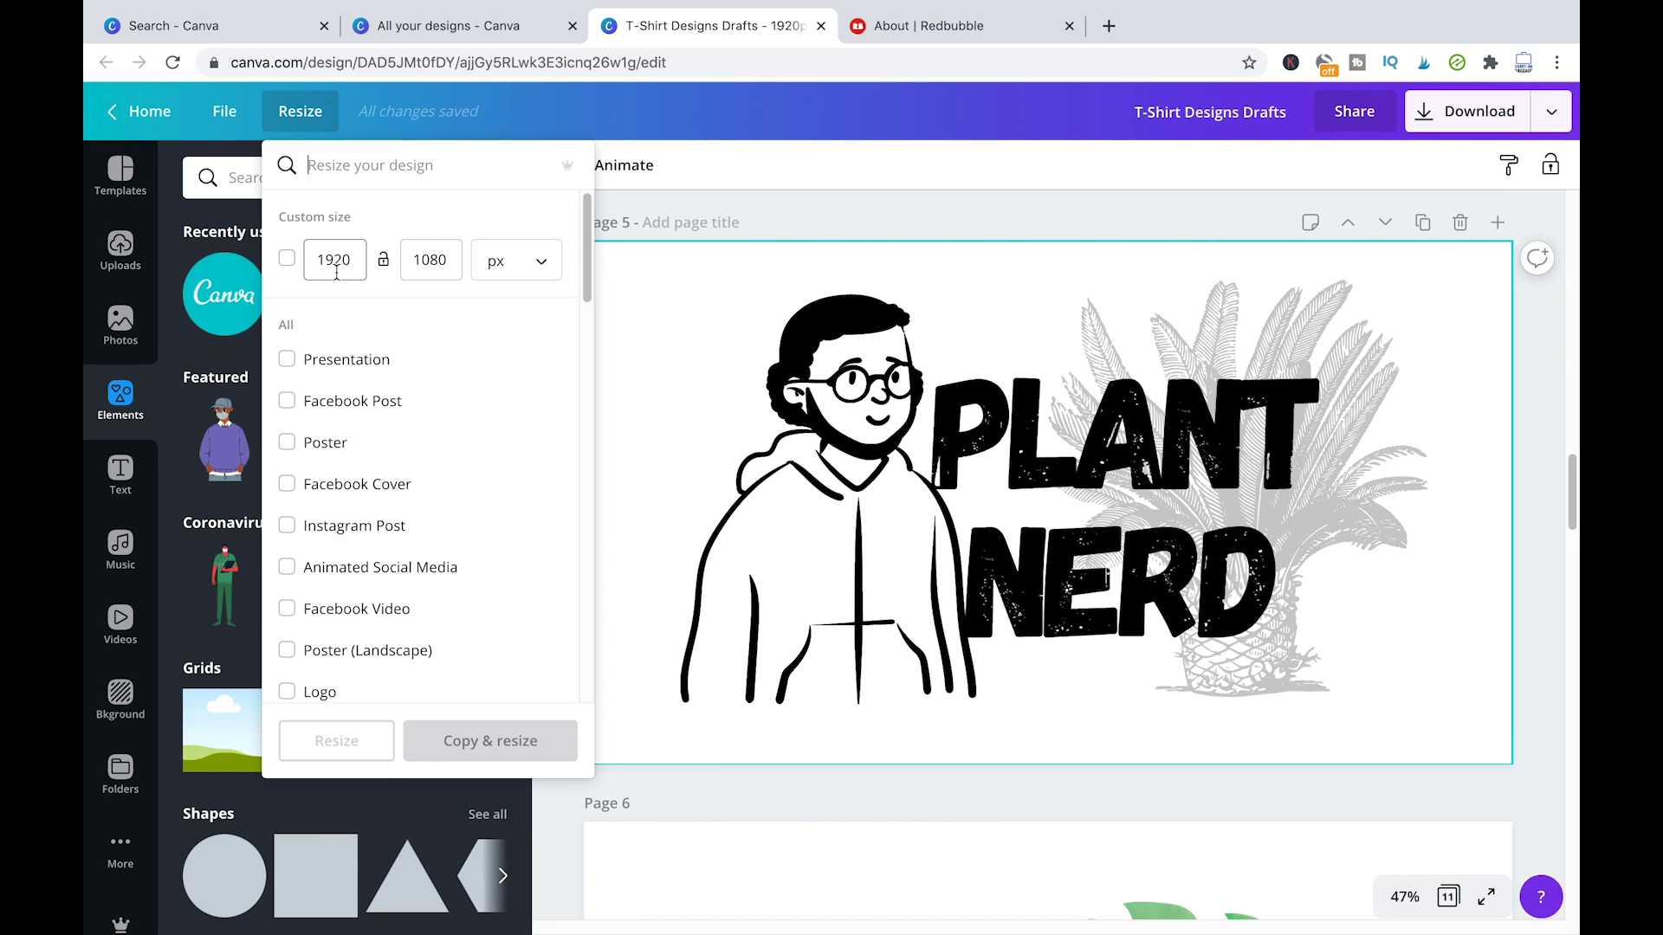
{"action": "left_click", "coordinate": [961, 247]}
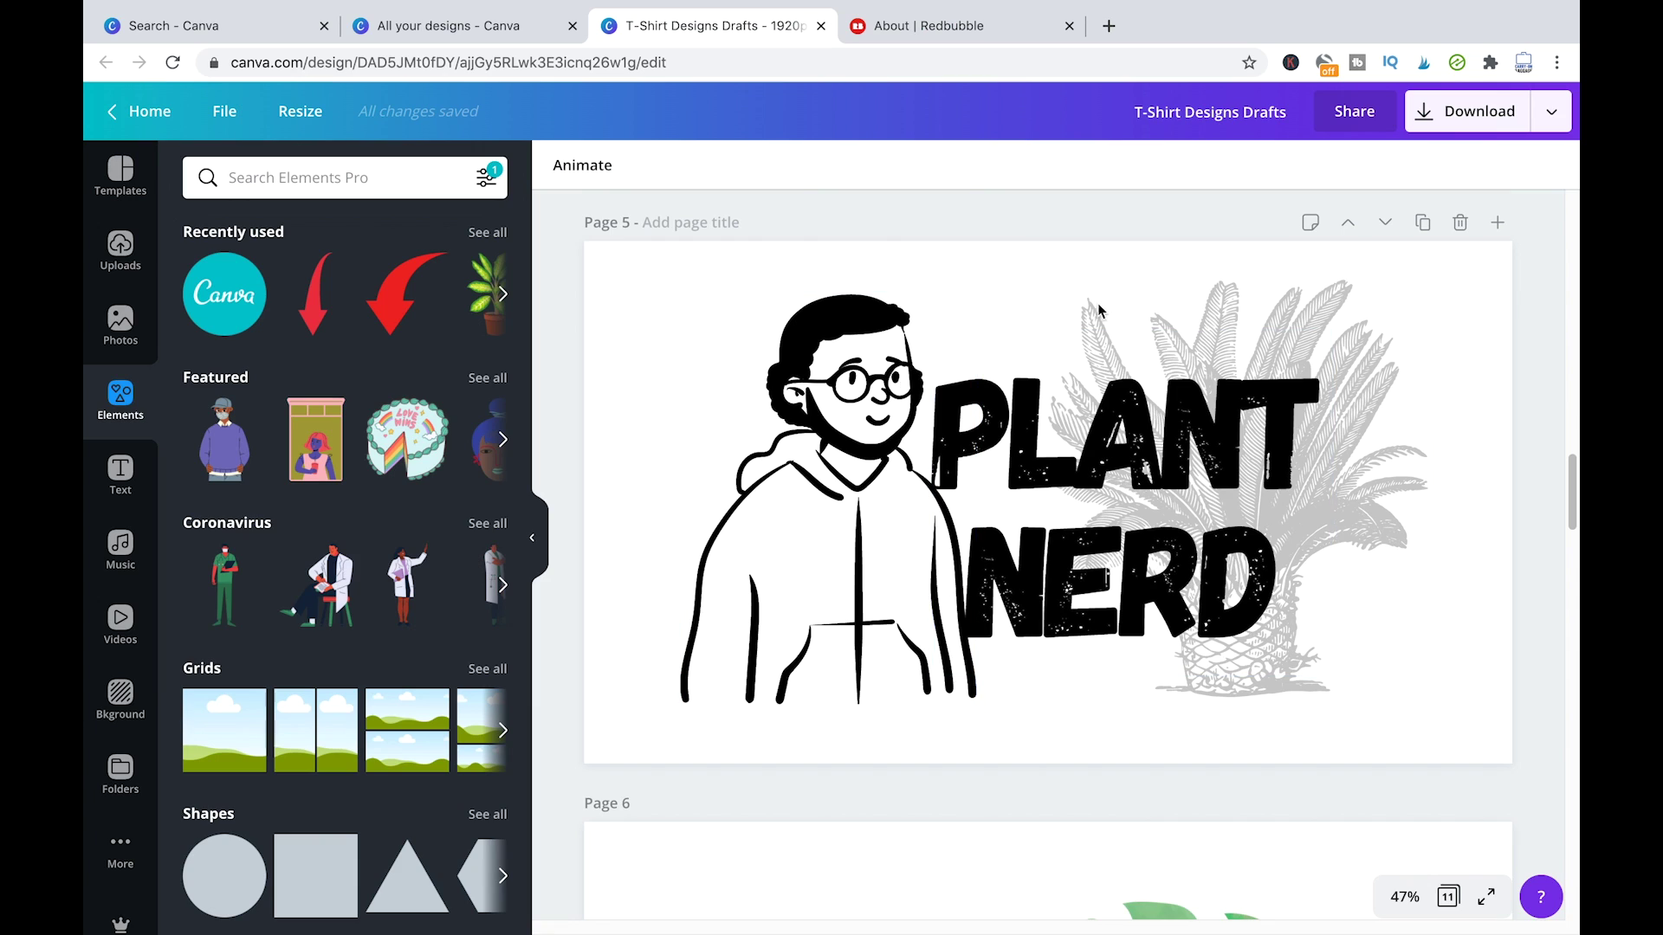
{"action": "left_click", "coordinate": [1484, 117]}
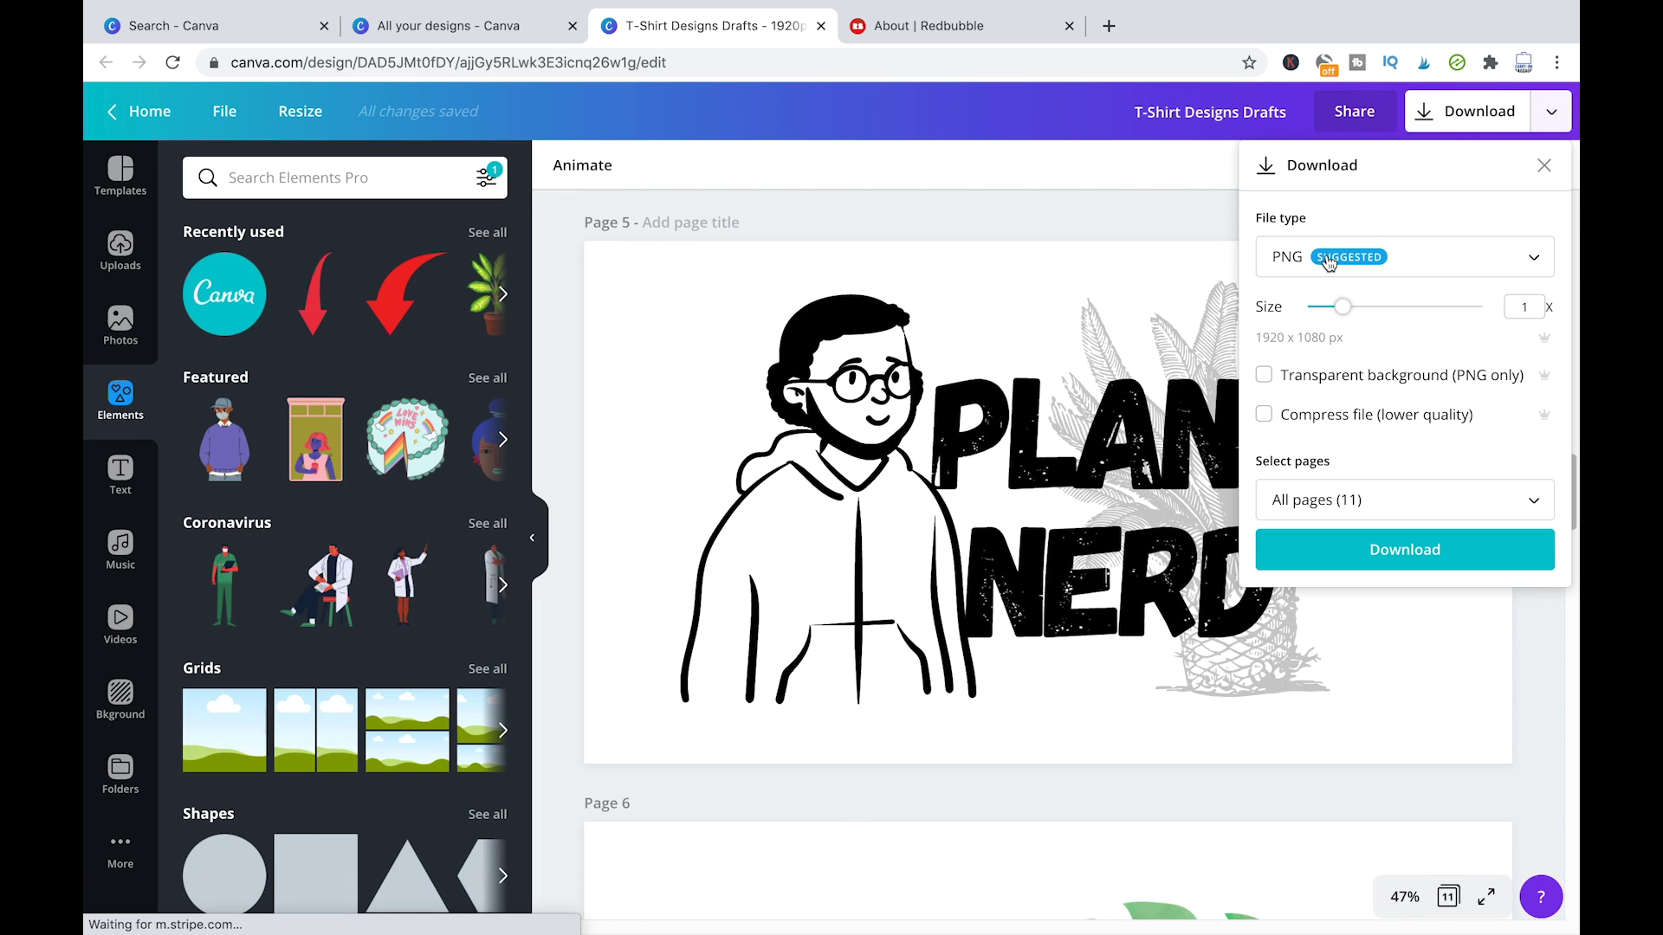
{"action": "left_click", "coordinate": [1380, 263]}
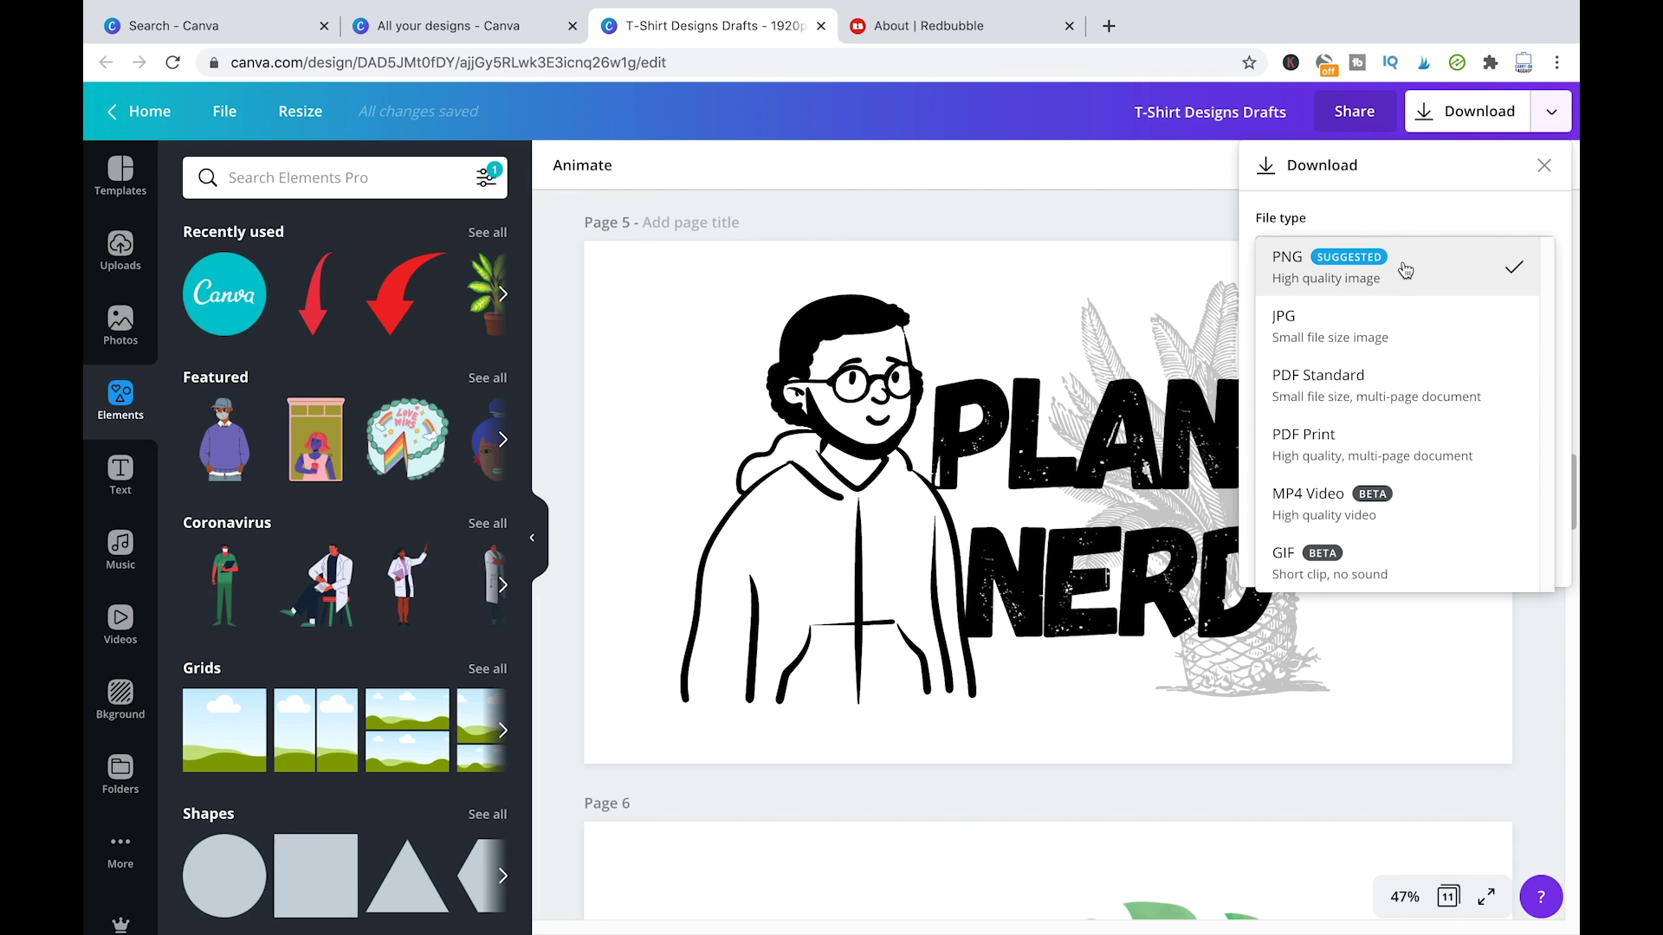
{"action": "left_click", "coordinate": [1406, 271]}
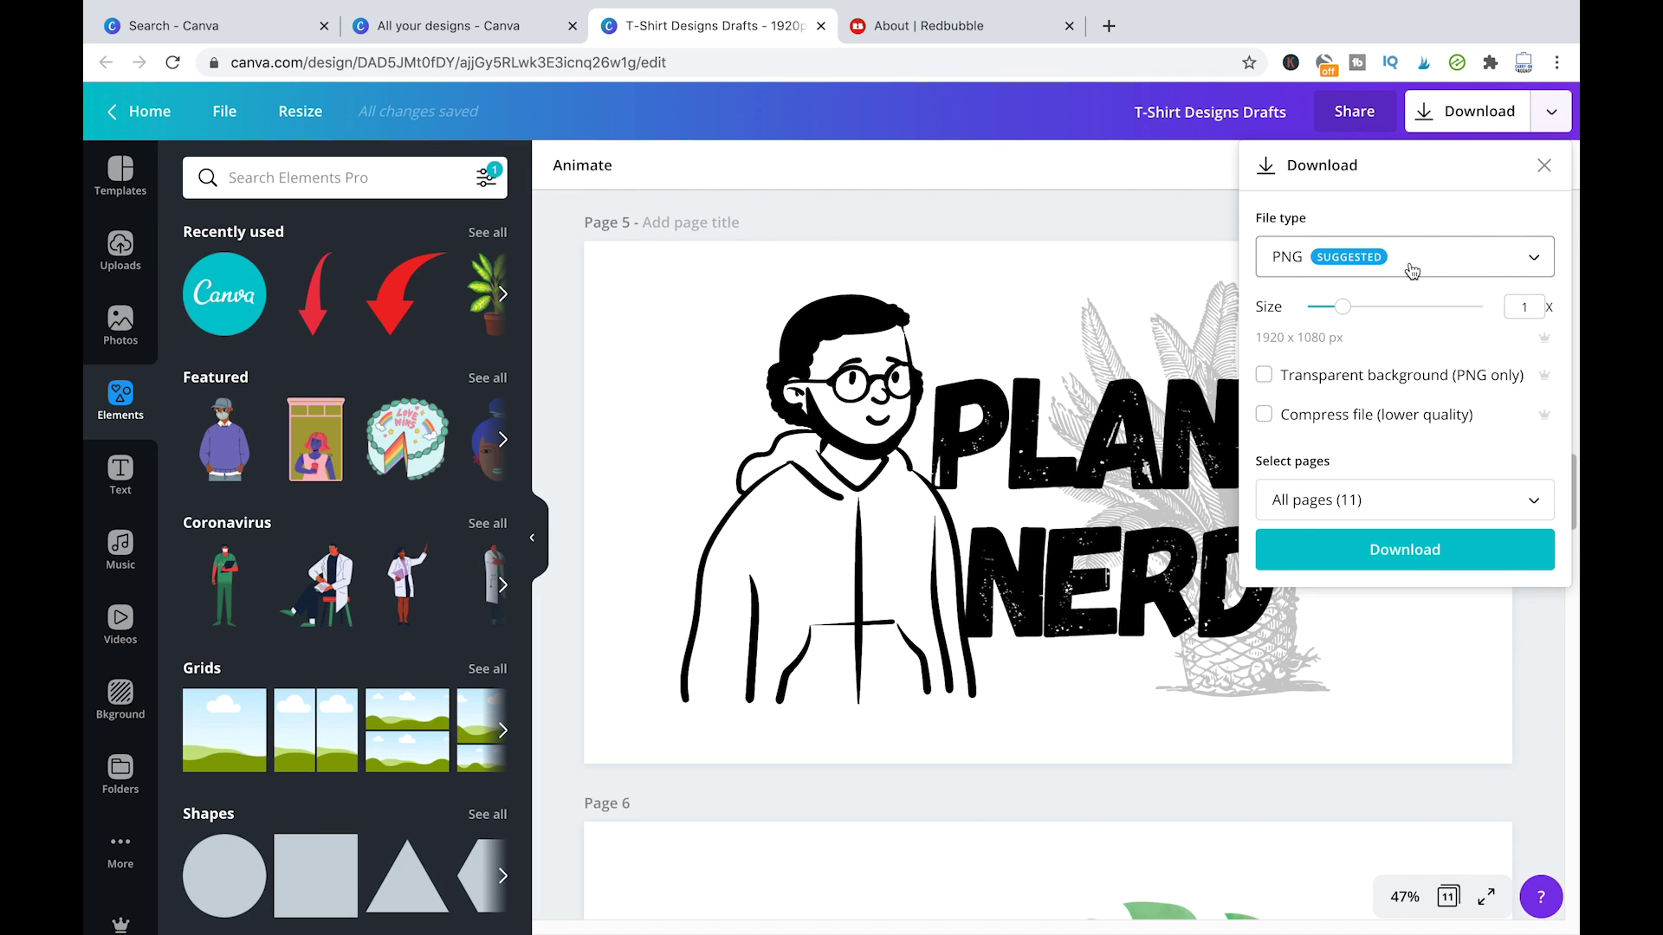
{"action": "left_click", "coordinate": [1412, 271]}
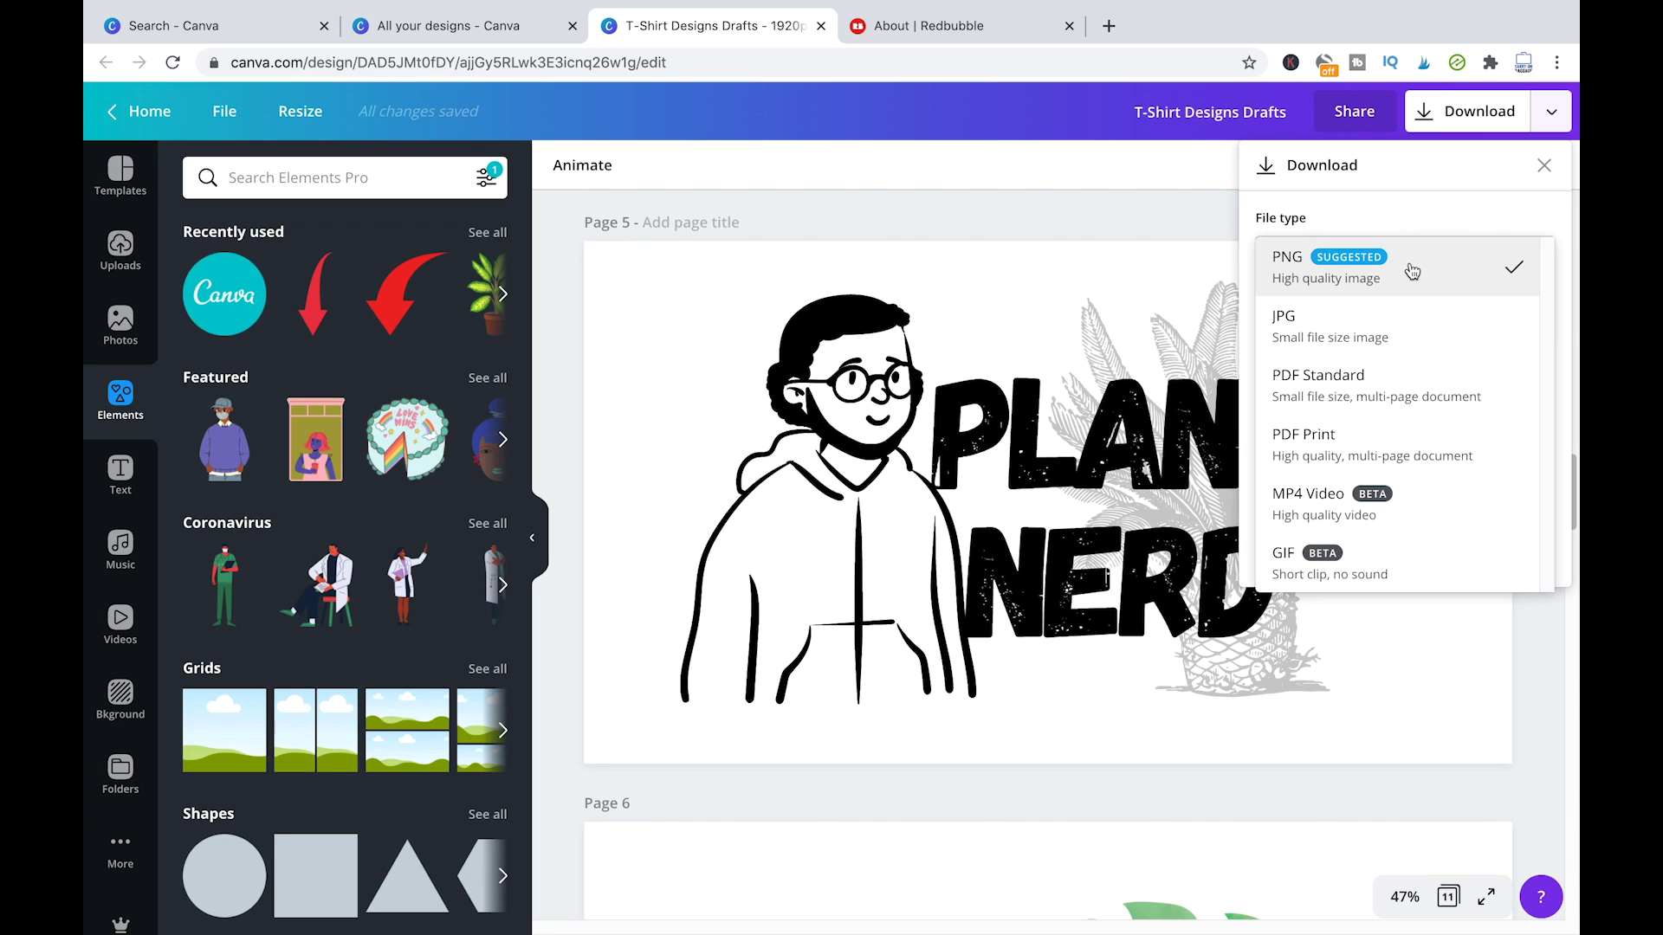
{"action": "left_click", "coordinate": [1413, 271]}
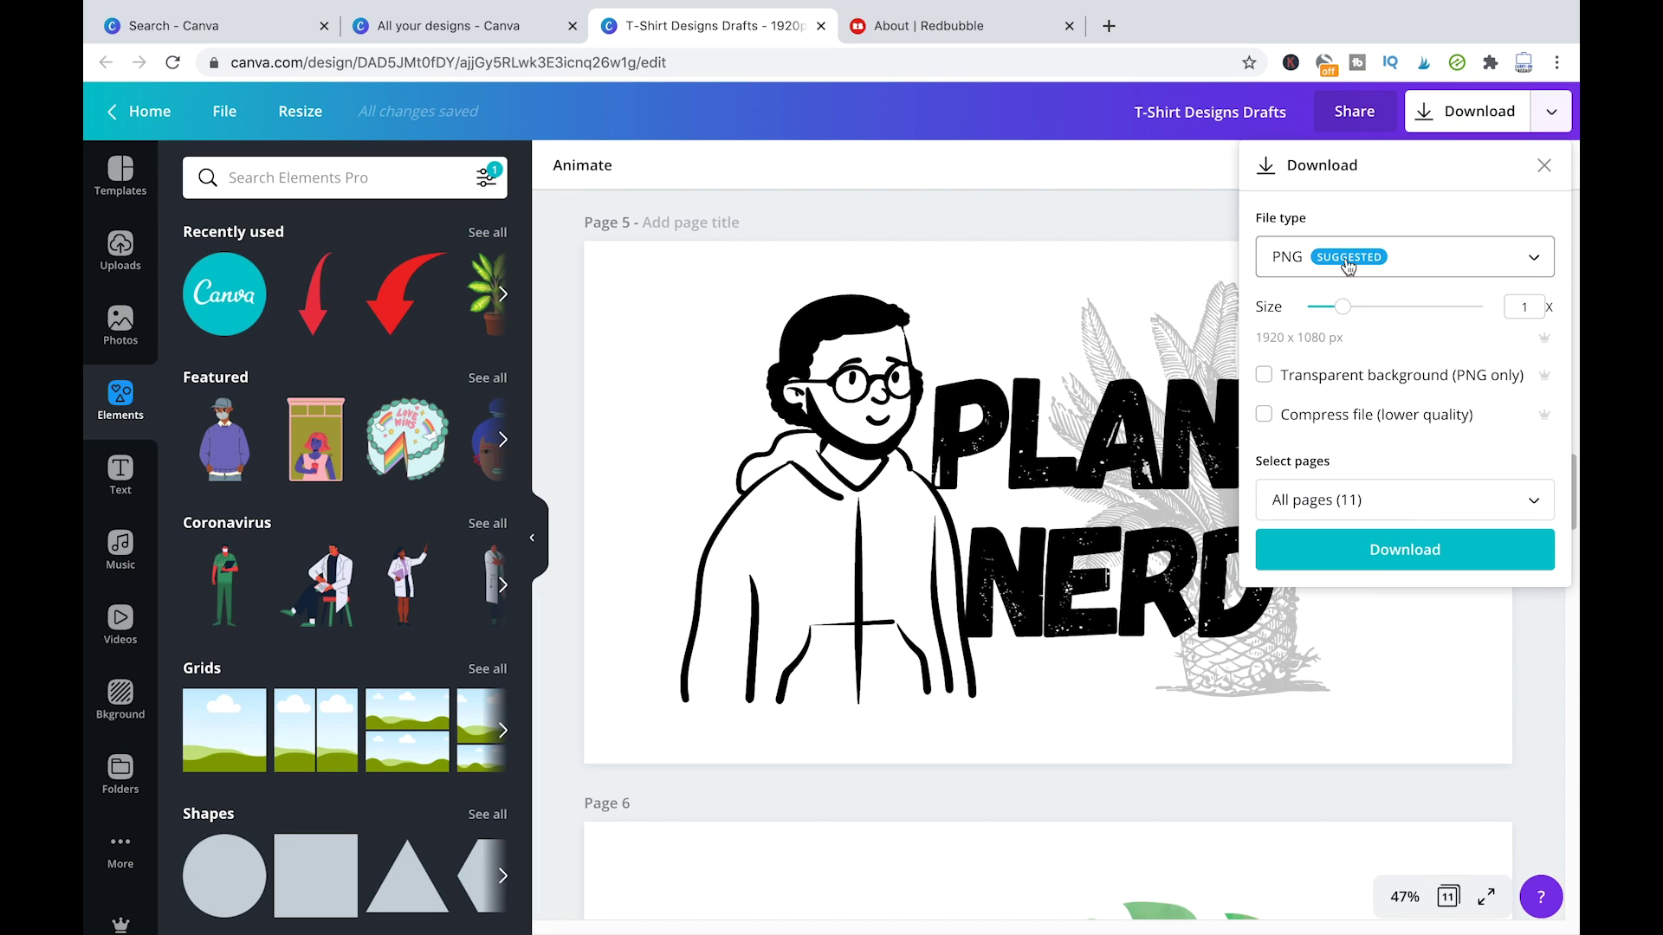
{"action": "left_click", "coordinate": [1202, 304]}
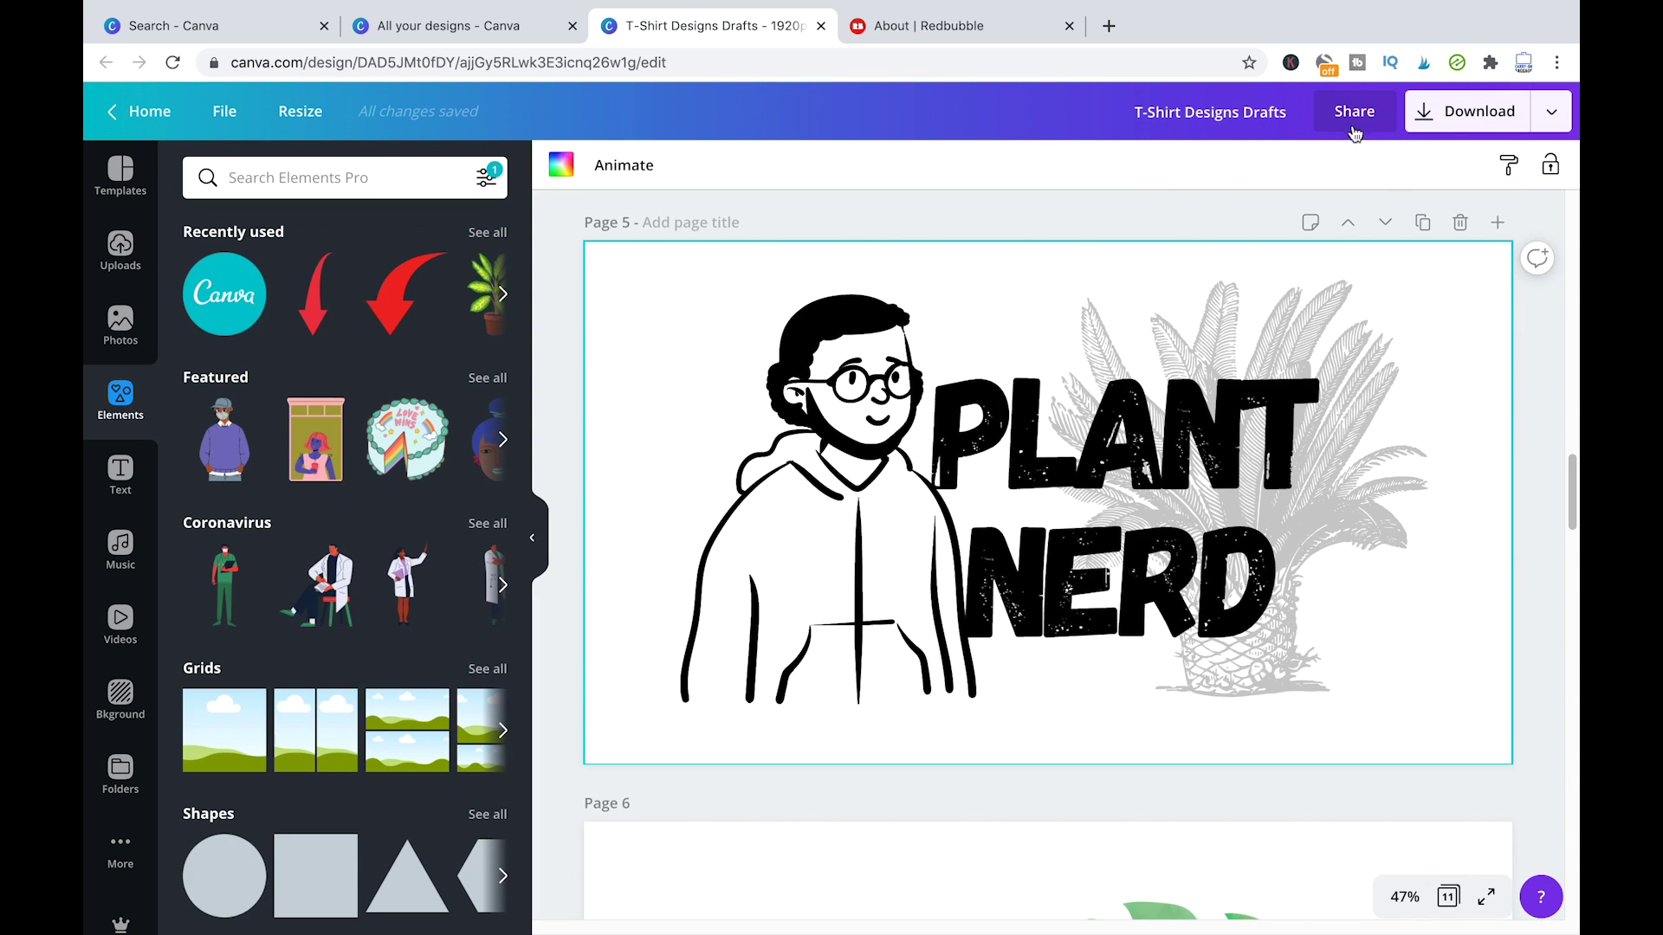
{"action": "left_click", "coordinate": [1461, 128]}
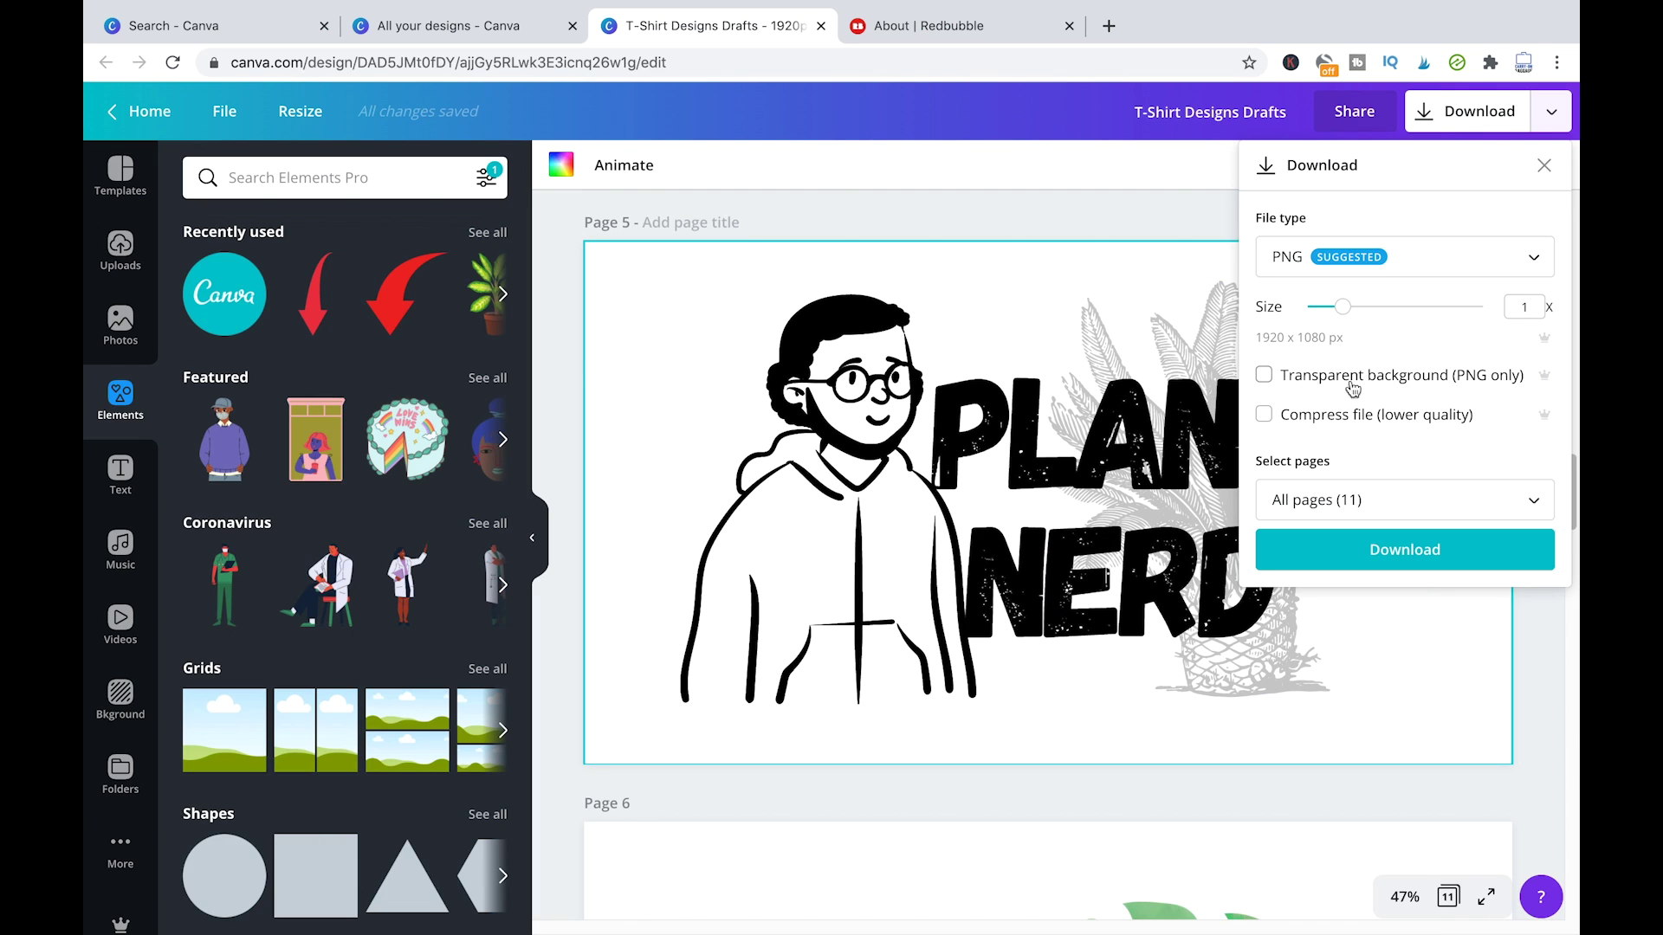
Leave Transparent background off, close export settings, and reselect page 5.
{"action": "left_click", "coordinate": [1265, 375]}
{"action": "left_click", "coordinate": [1265, 375]}
{"action": "left_click", "coordinate": [988, 258]}
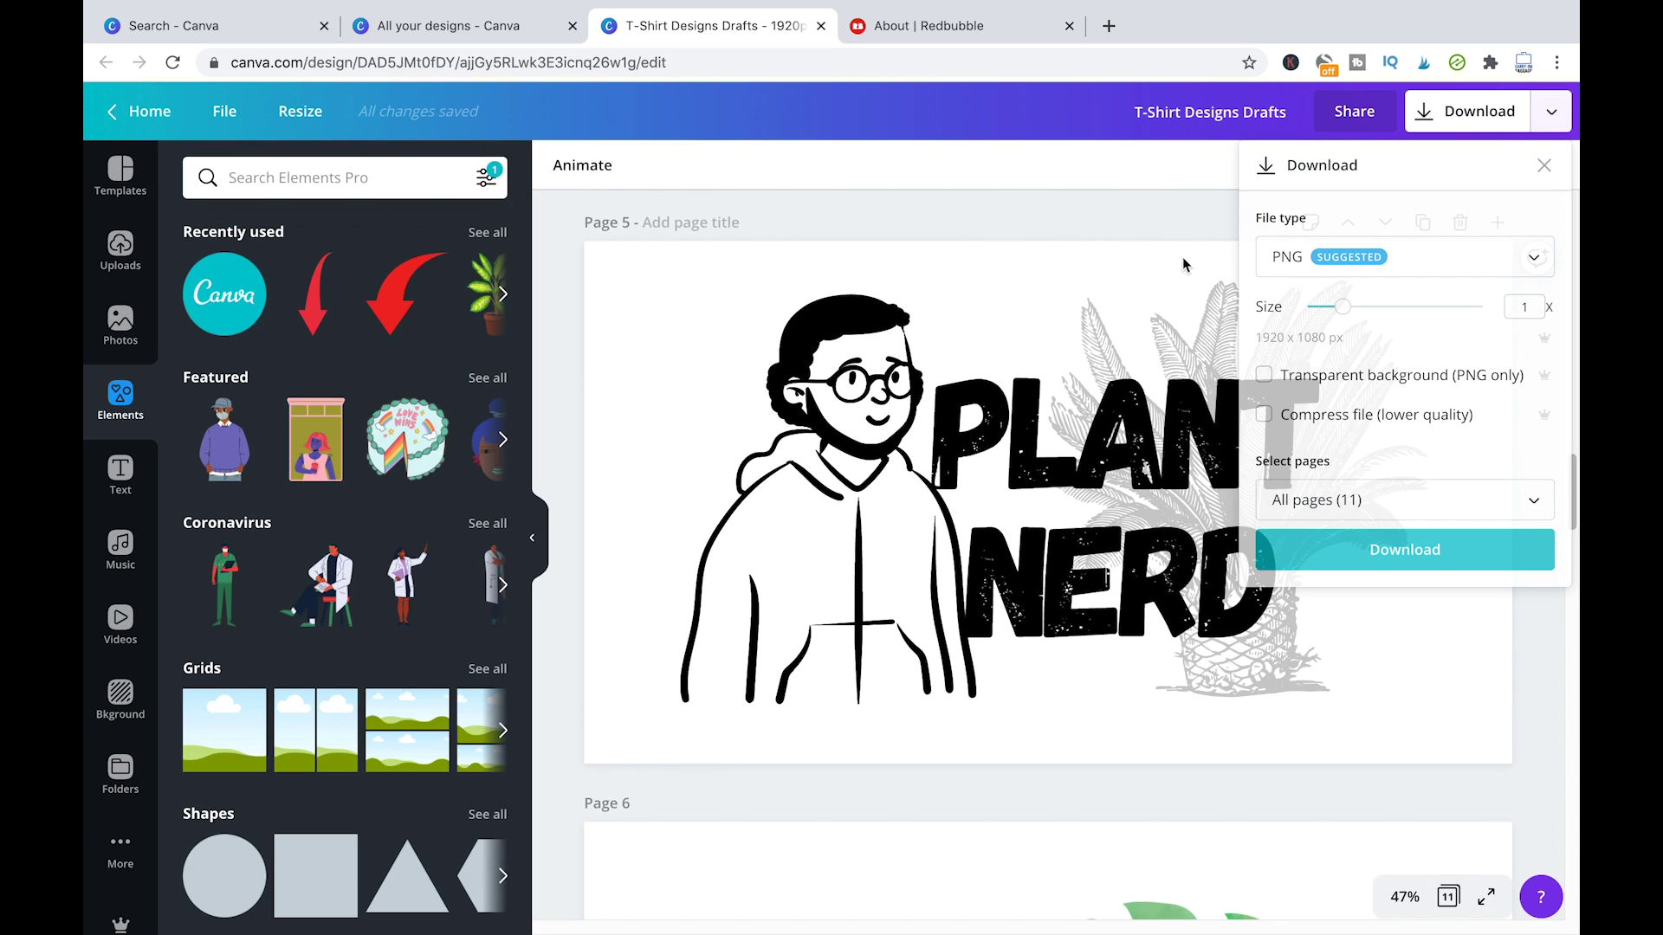
{"action": "key", "text": "Escape"}
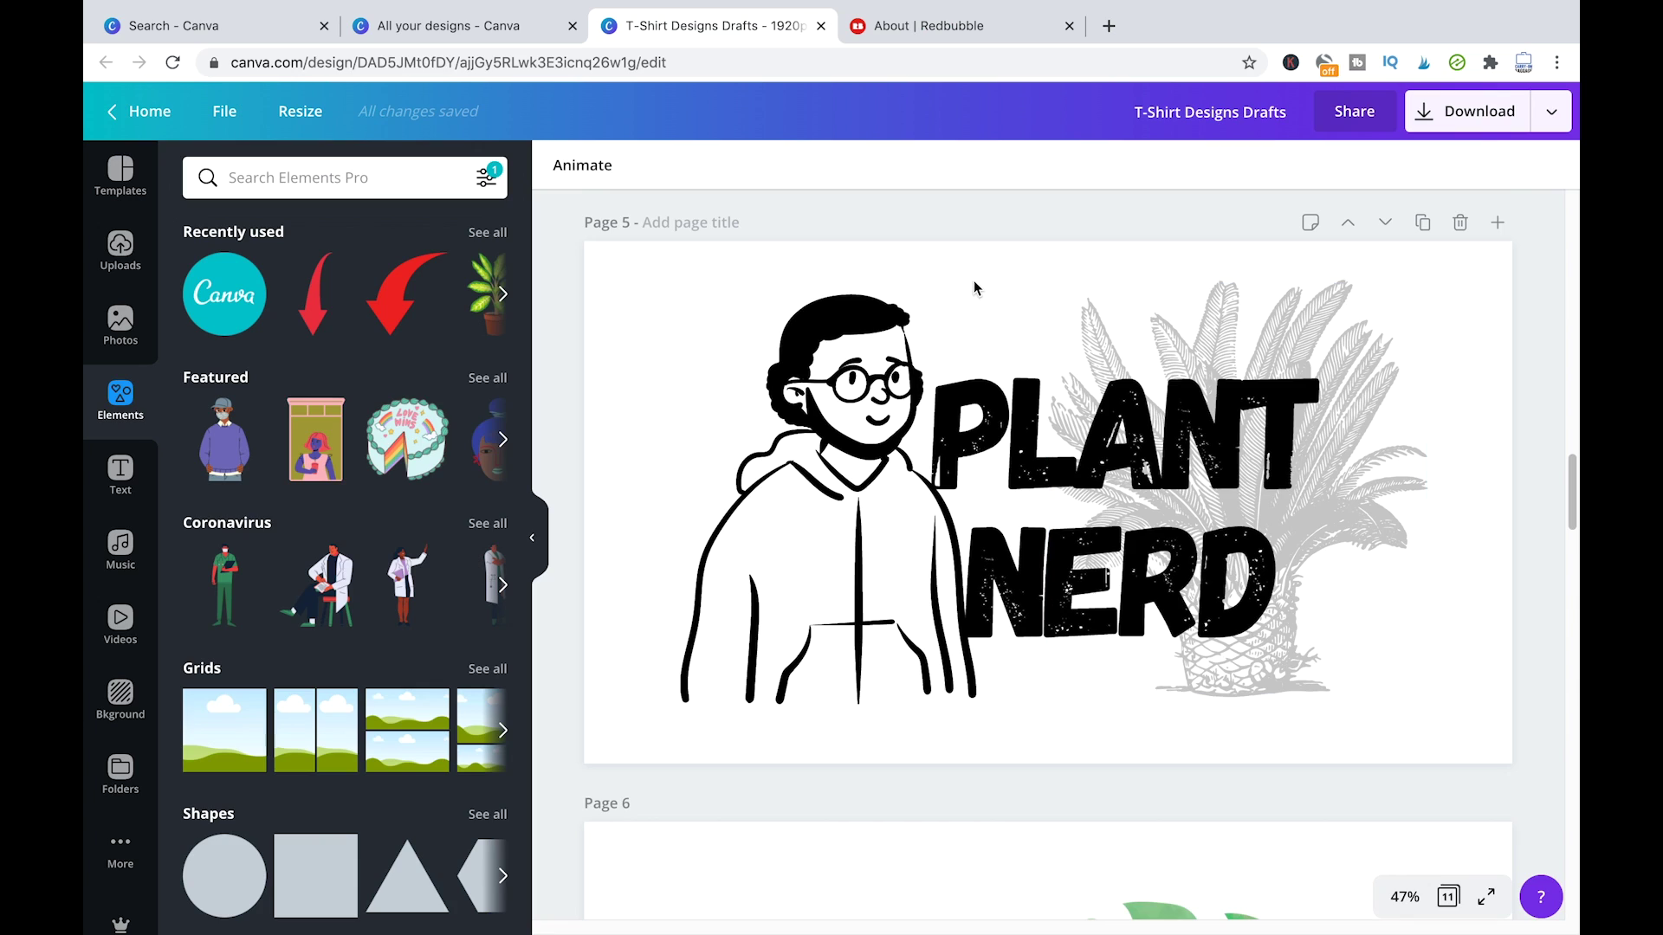
{"action": "left_click", "coordinate": [973, 282]}
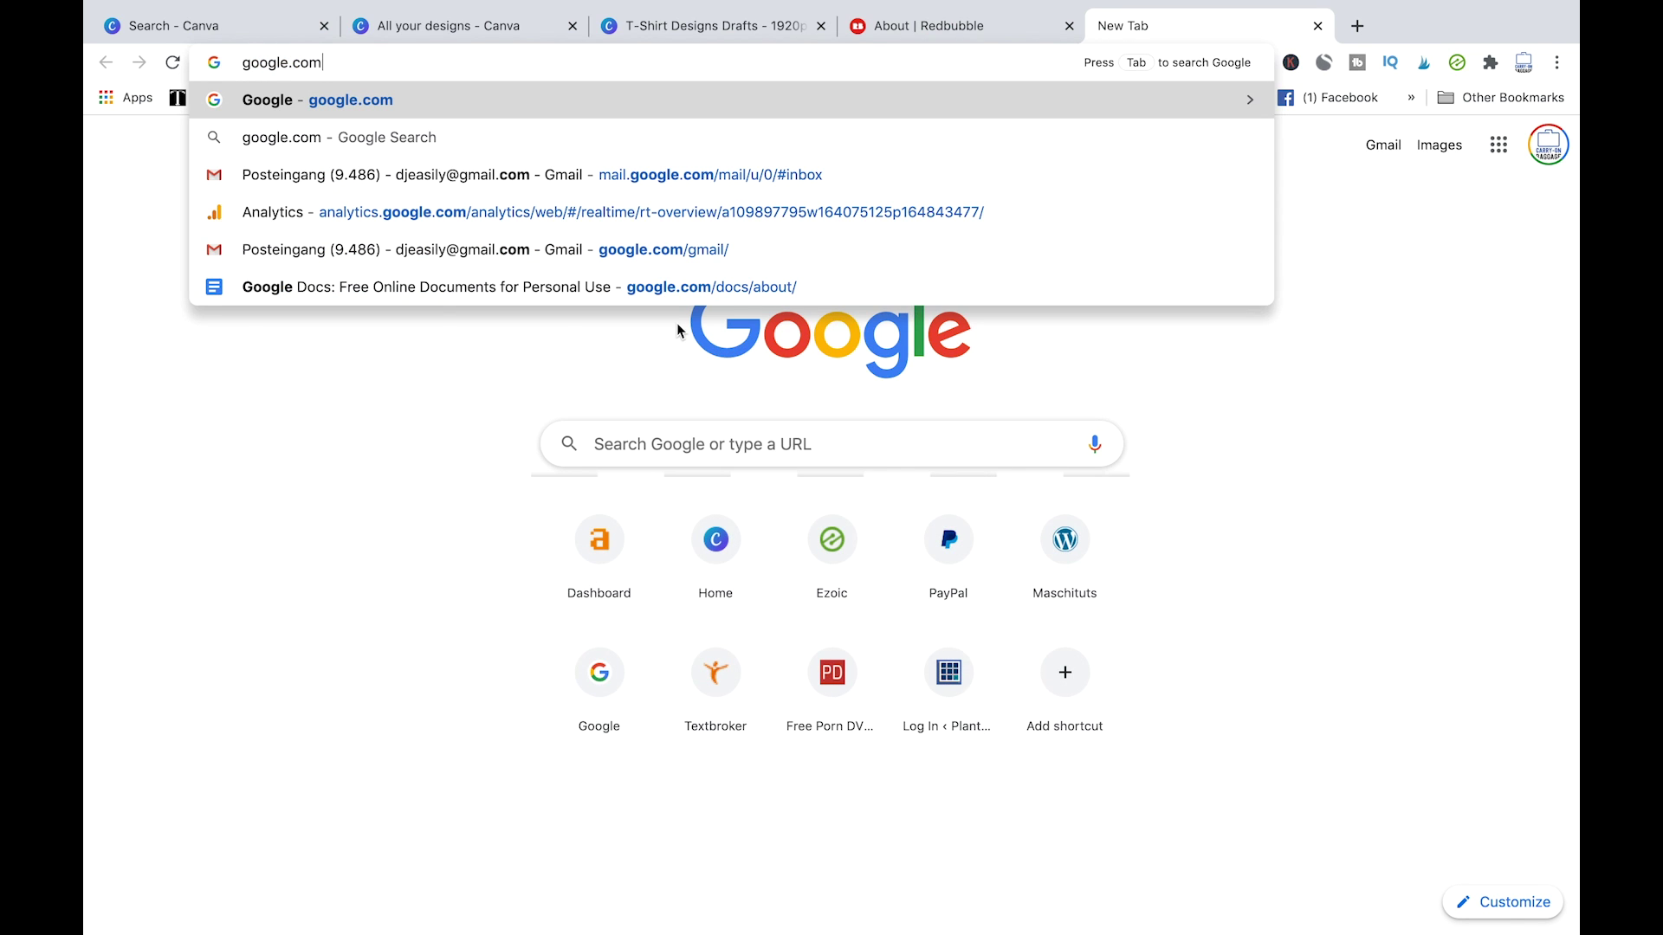
Load google.com and search for 'make picture transparent online'.
{"action": "key", "text": "Return"}
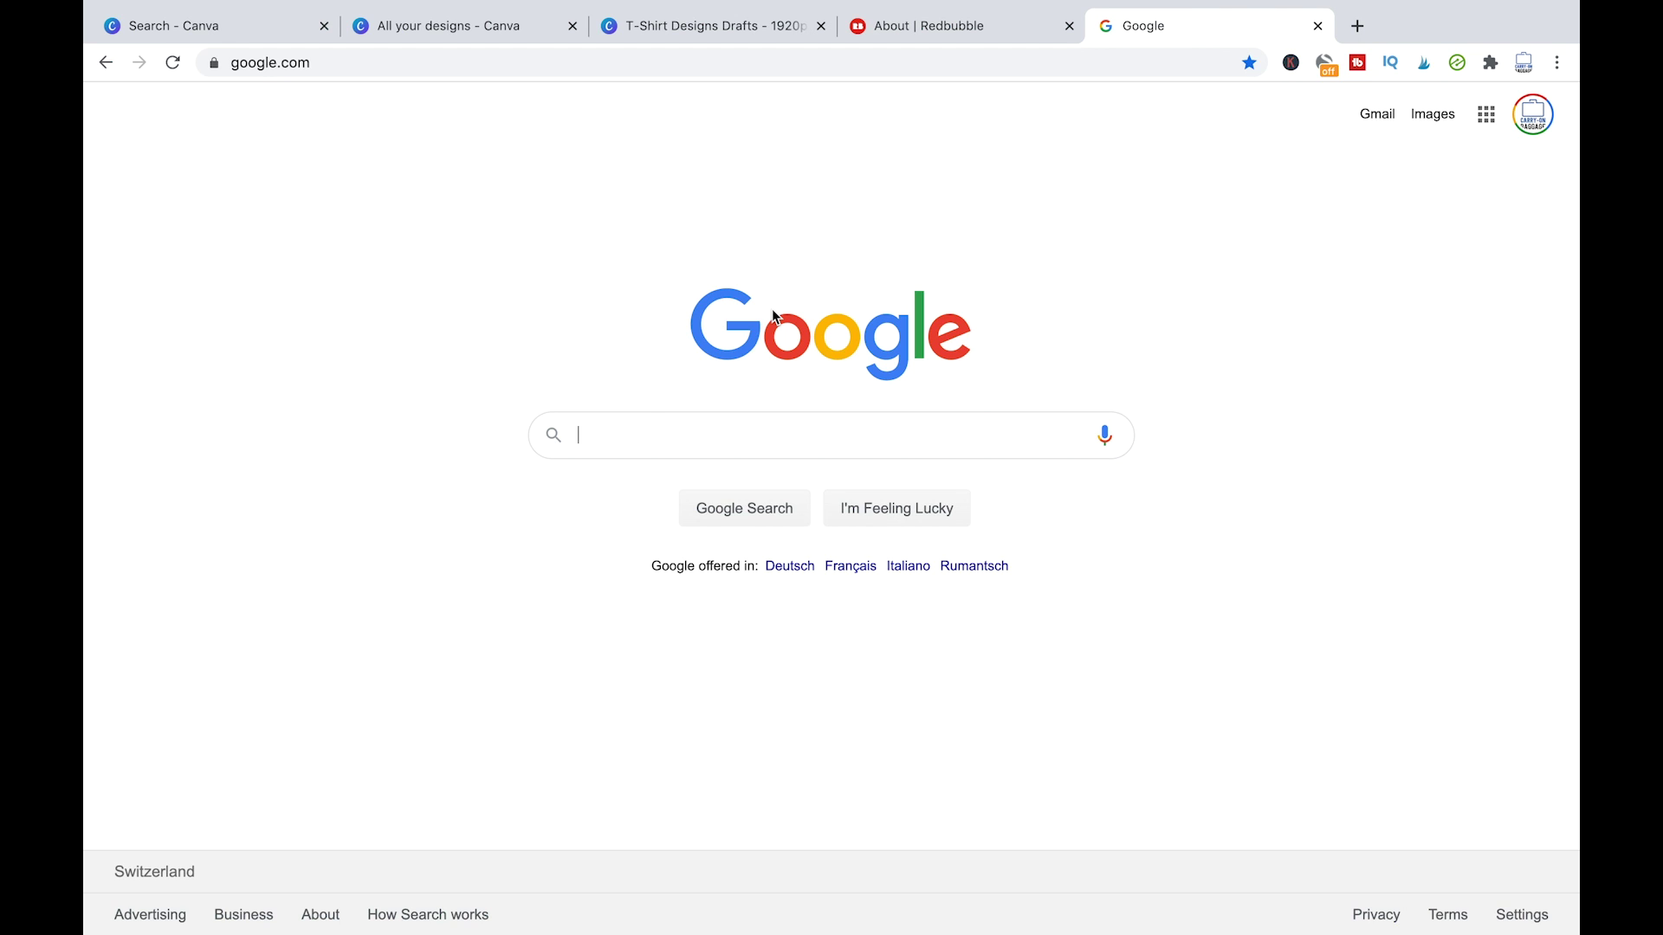
{"action": "left_click", "coordinate": [703, 433]}
{"action": "left_click", "coordinate": [1296, 431]}
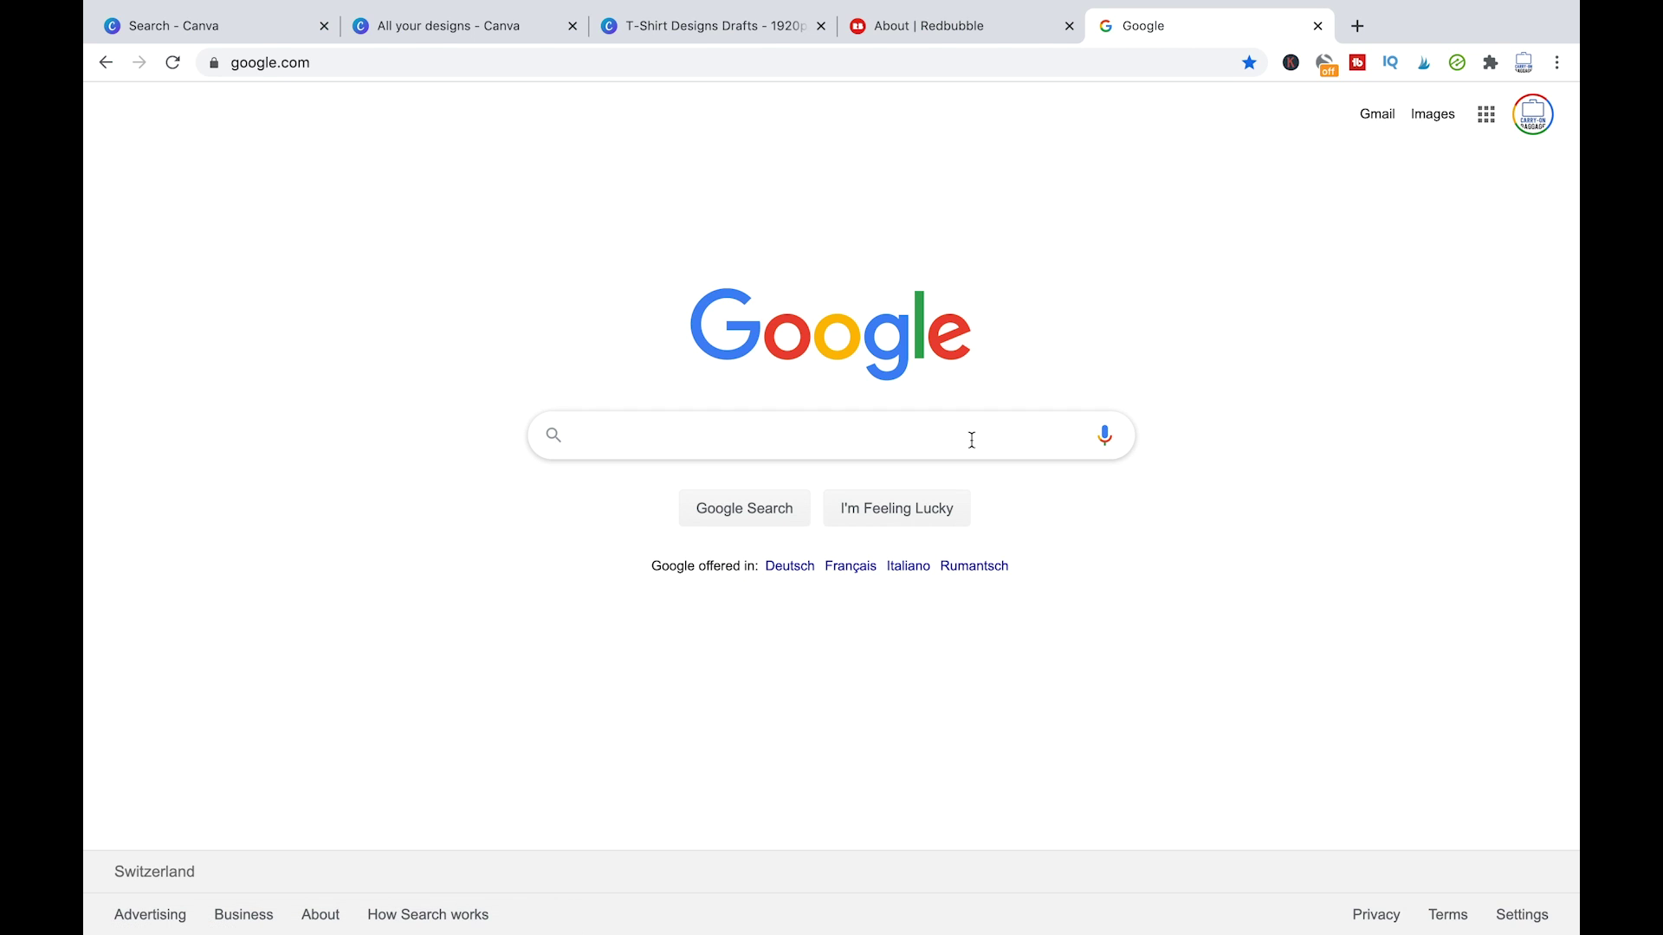
{"action": "left_click", "coordinate": [892, 451]}
{"action": "type", "text": "make"}
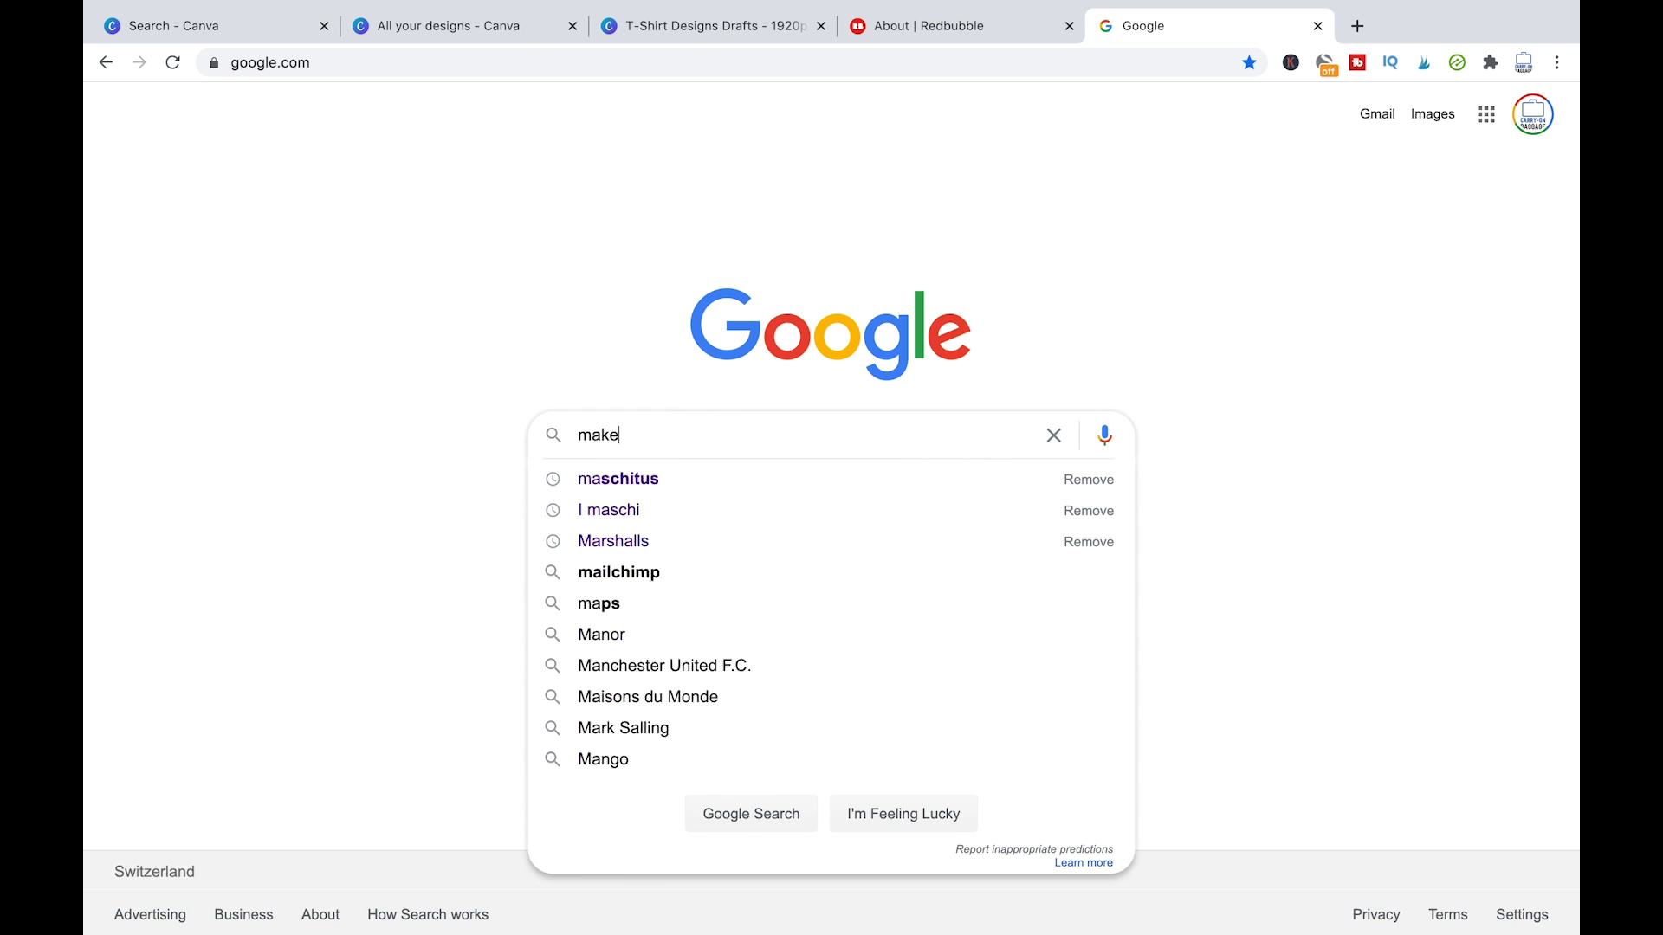
{"action": "type", "text": " picture transparent online"}
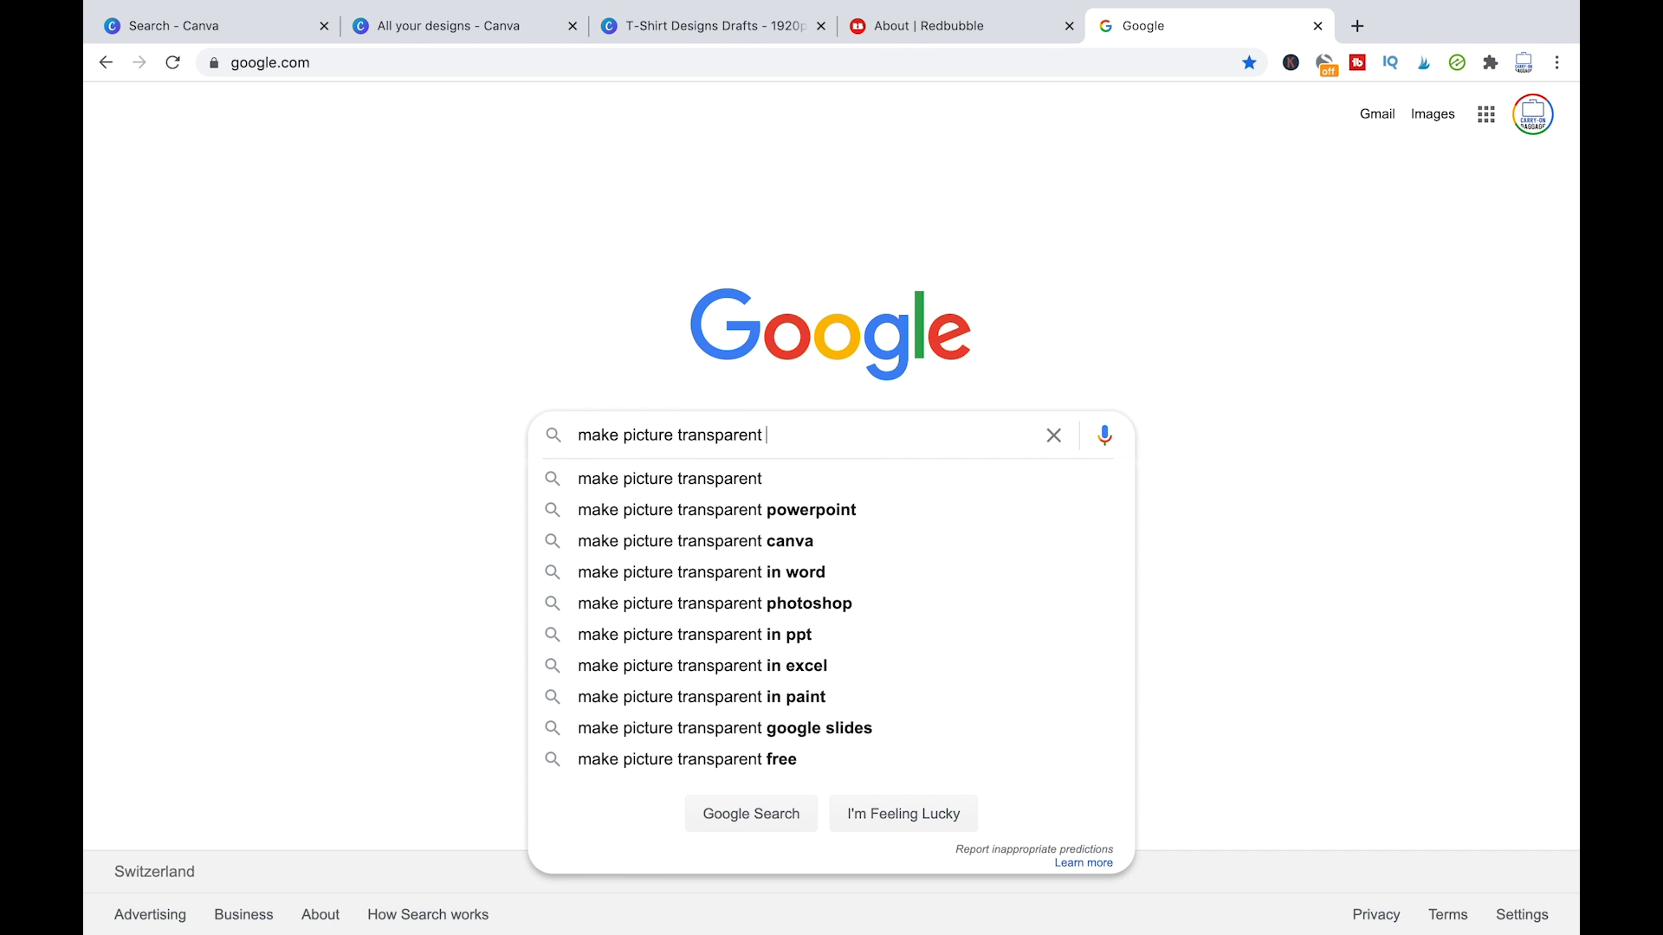
{"action": "key", "text": "Return"}
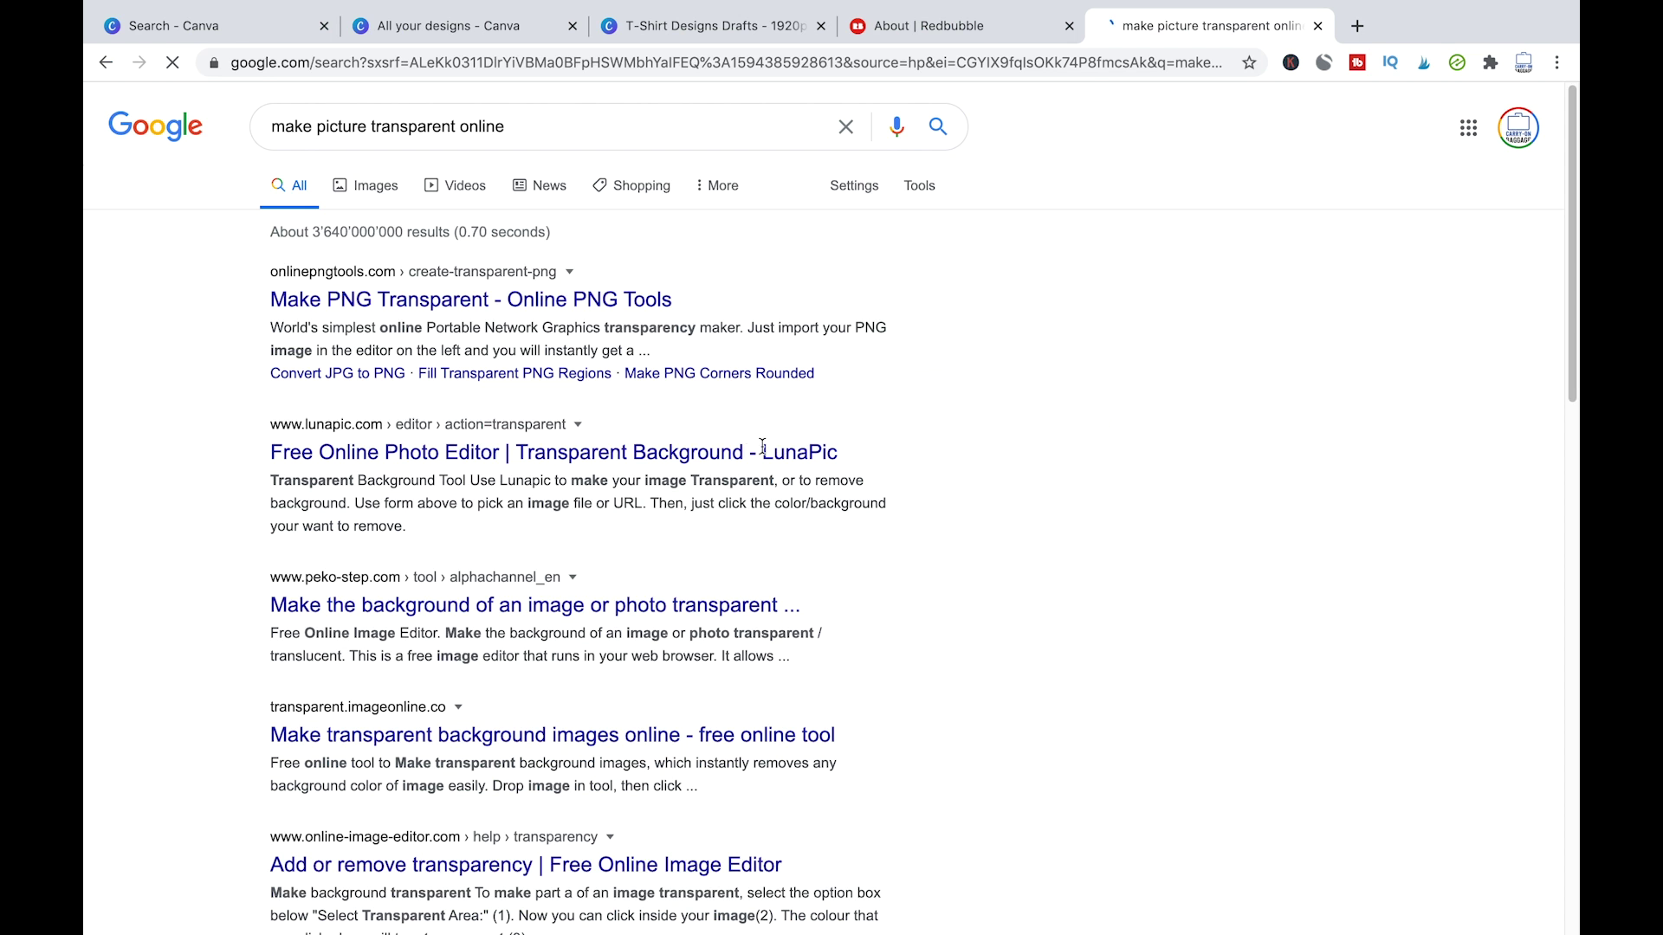
Open the 'Free Online Photo Editor | Transparent Background - LunaPic' result.
{"action": "scroll", "coordinate": [490, 305], "scroll_direction": "down", "scroll_amount": 1}
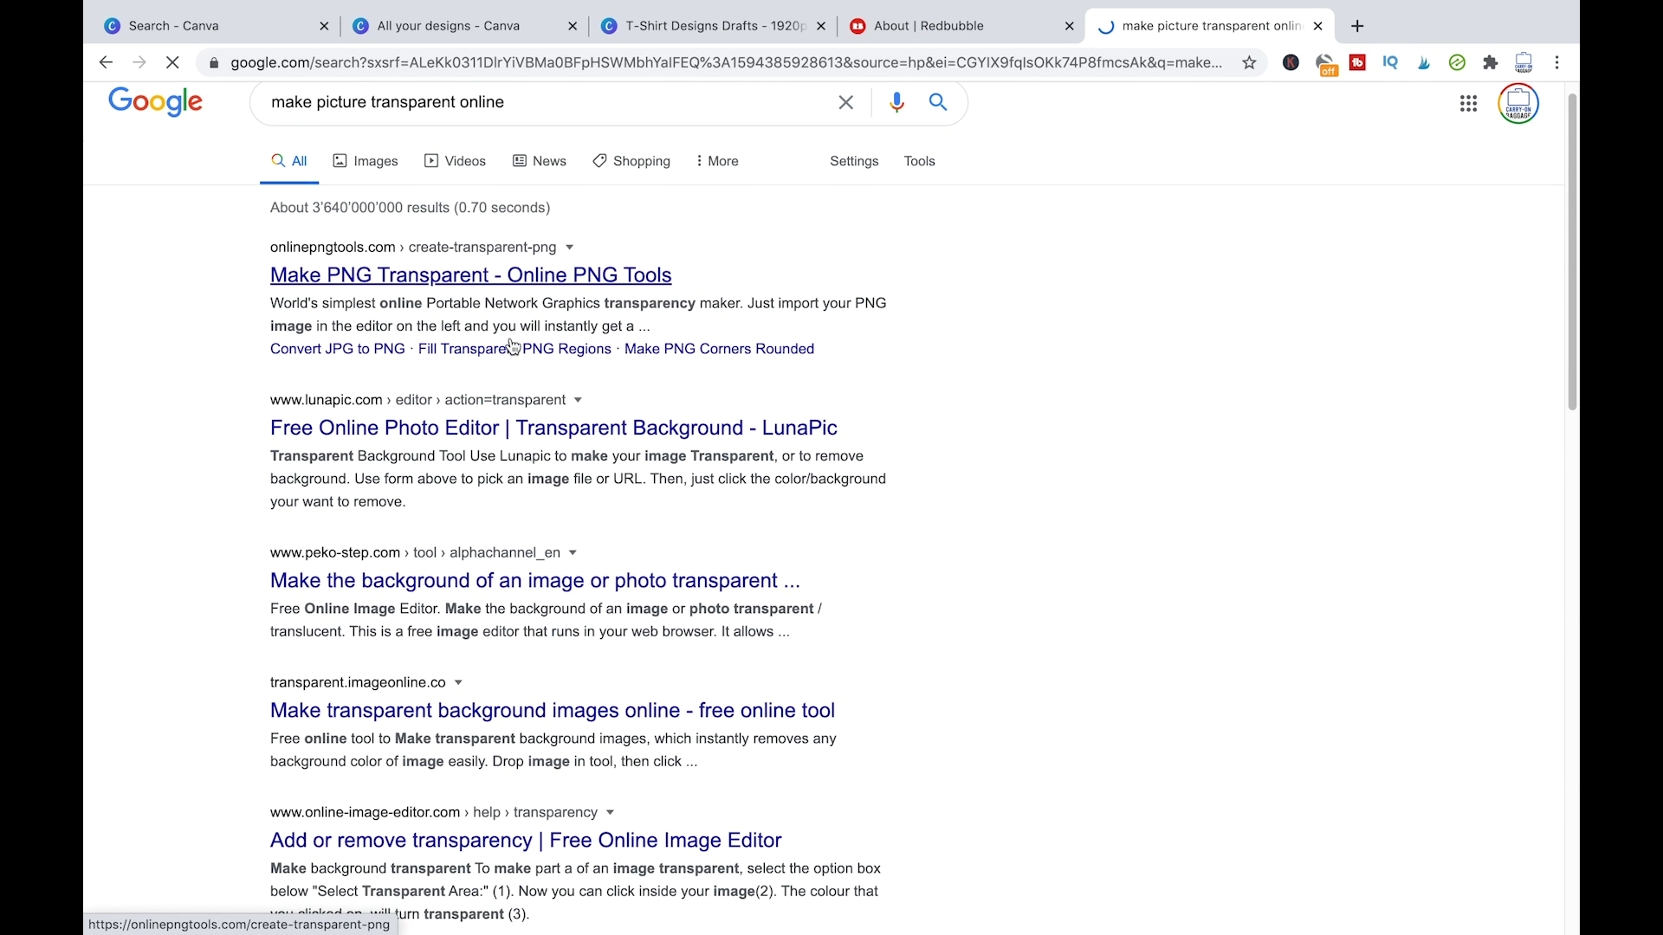
{"action": "left_click", "coordinate": [667, 433]}
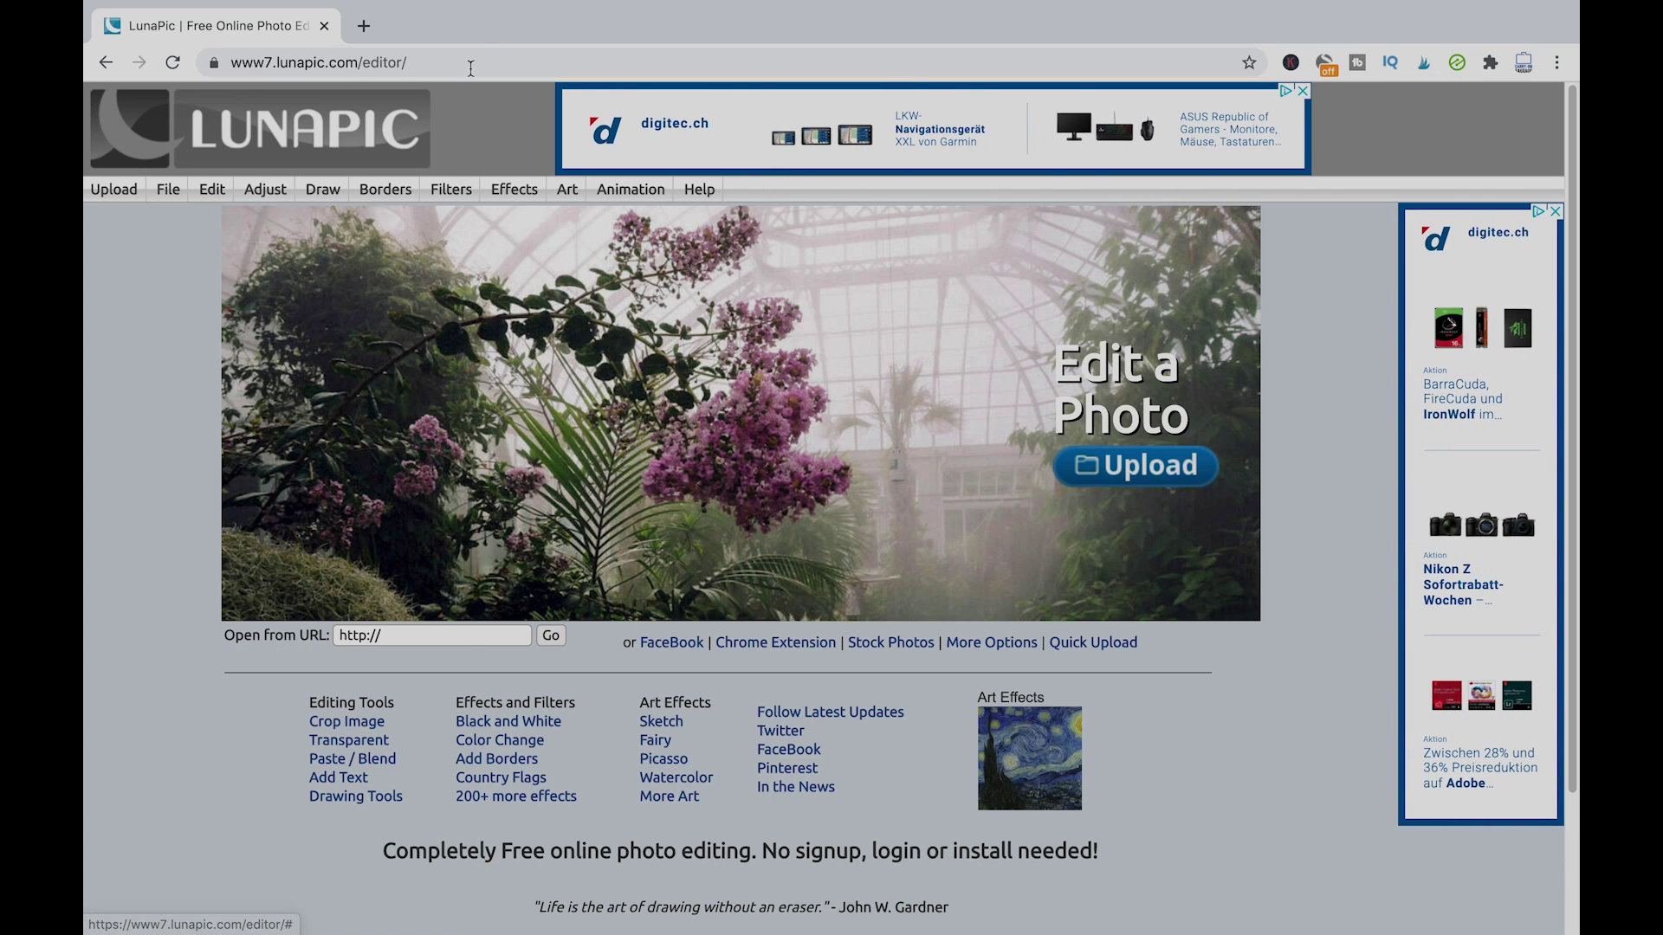
Upload houseplants.png from the computer into LunaPic.
{"action": "left_click", "coordinate": [114, 189]}
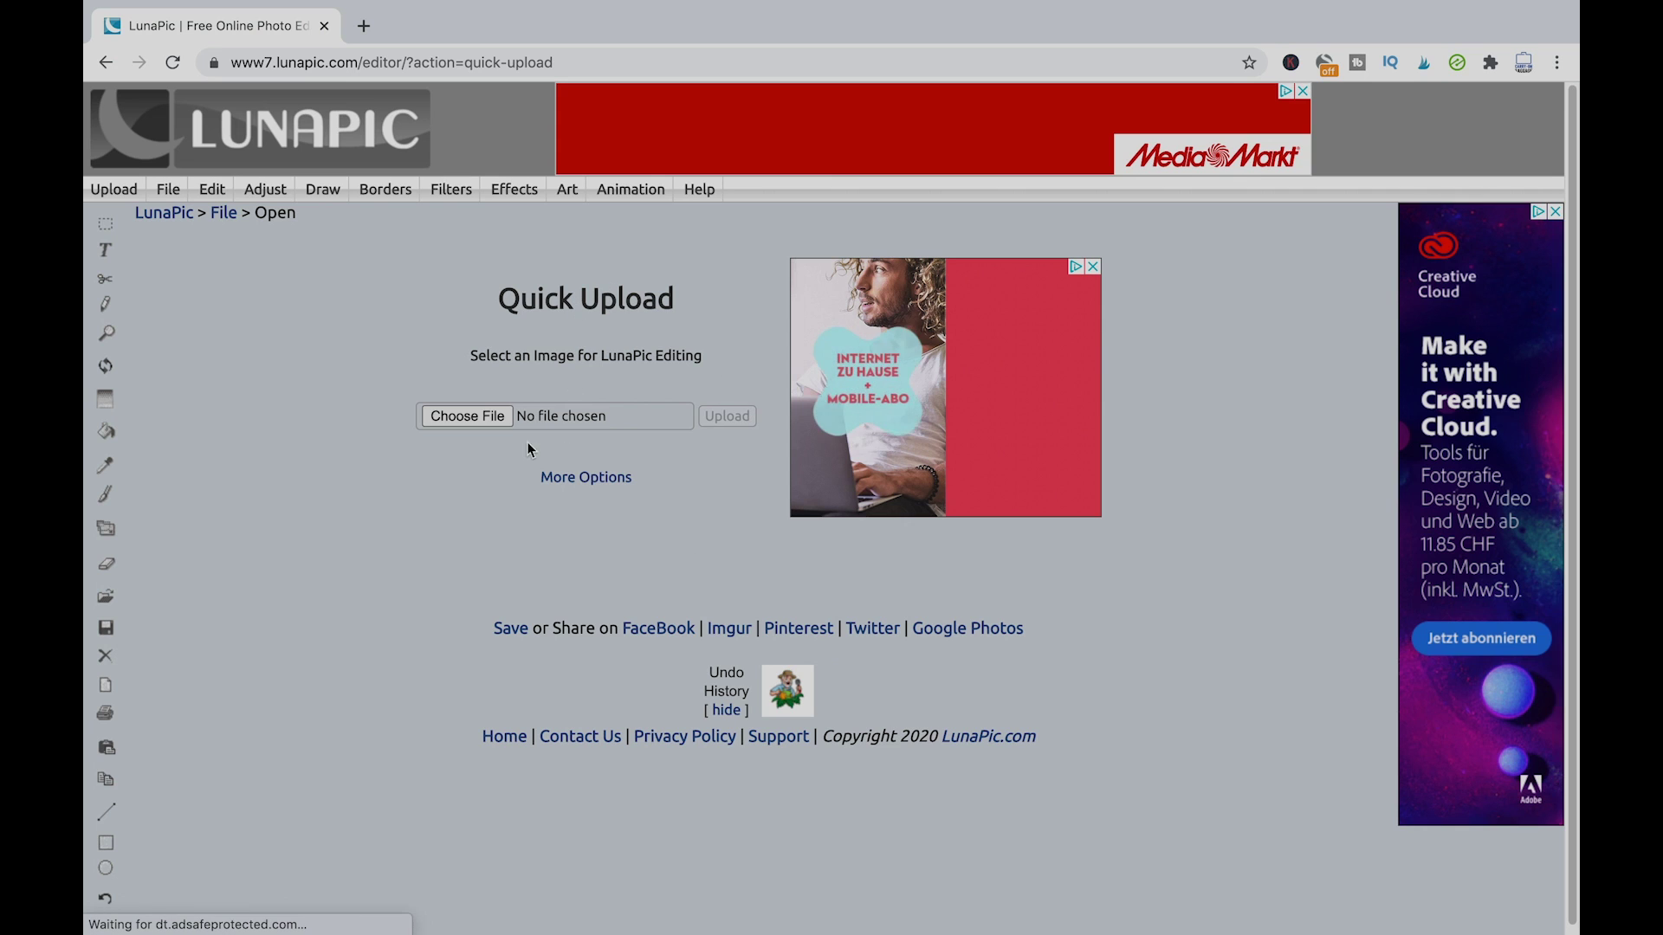
{"action": "left_click", "coordinate": [476, 415]}
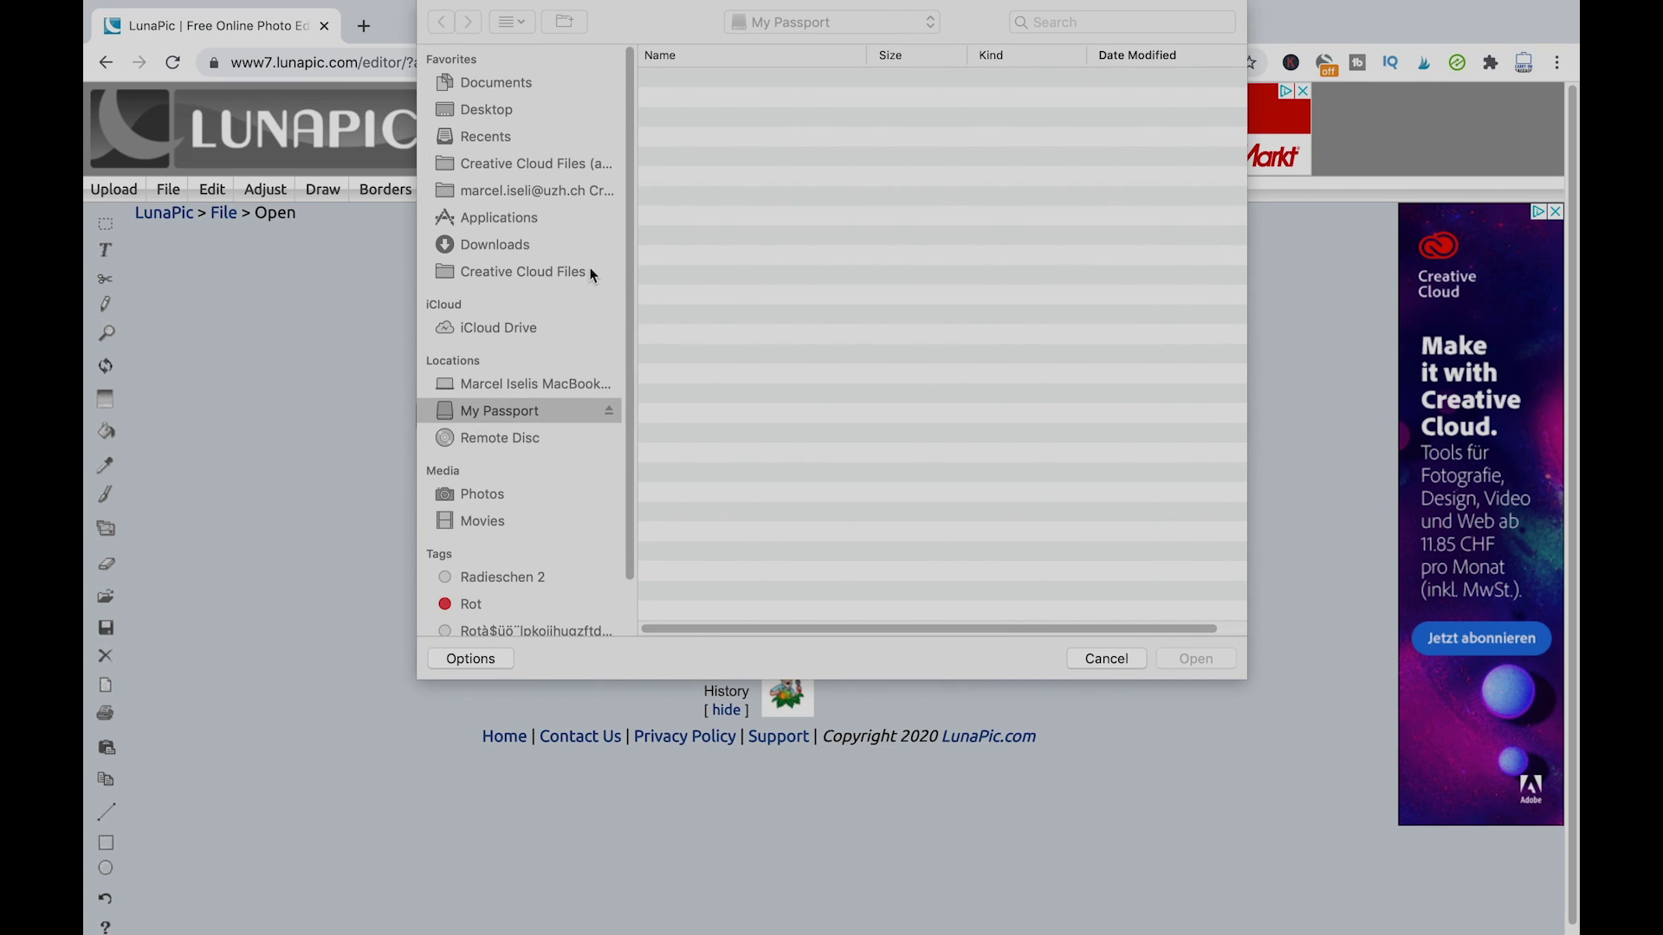
{"action": "left_click", "coordinate": [741, 80]}
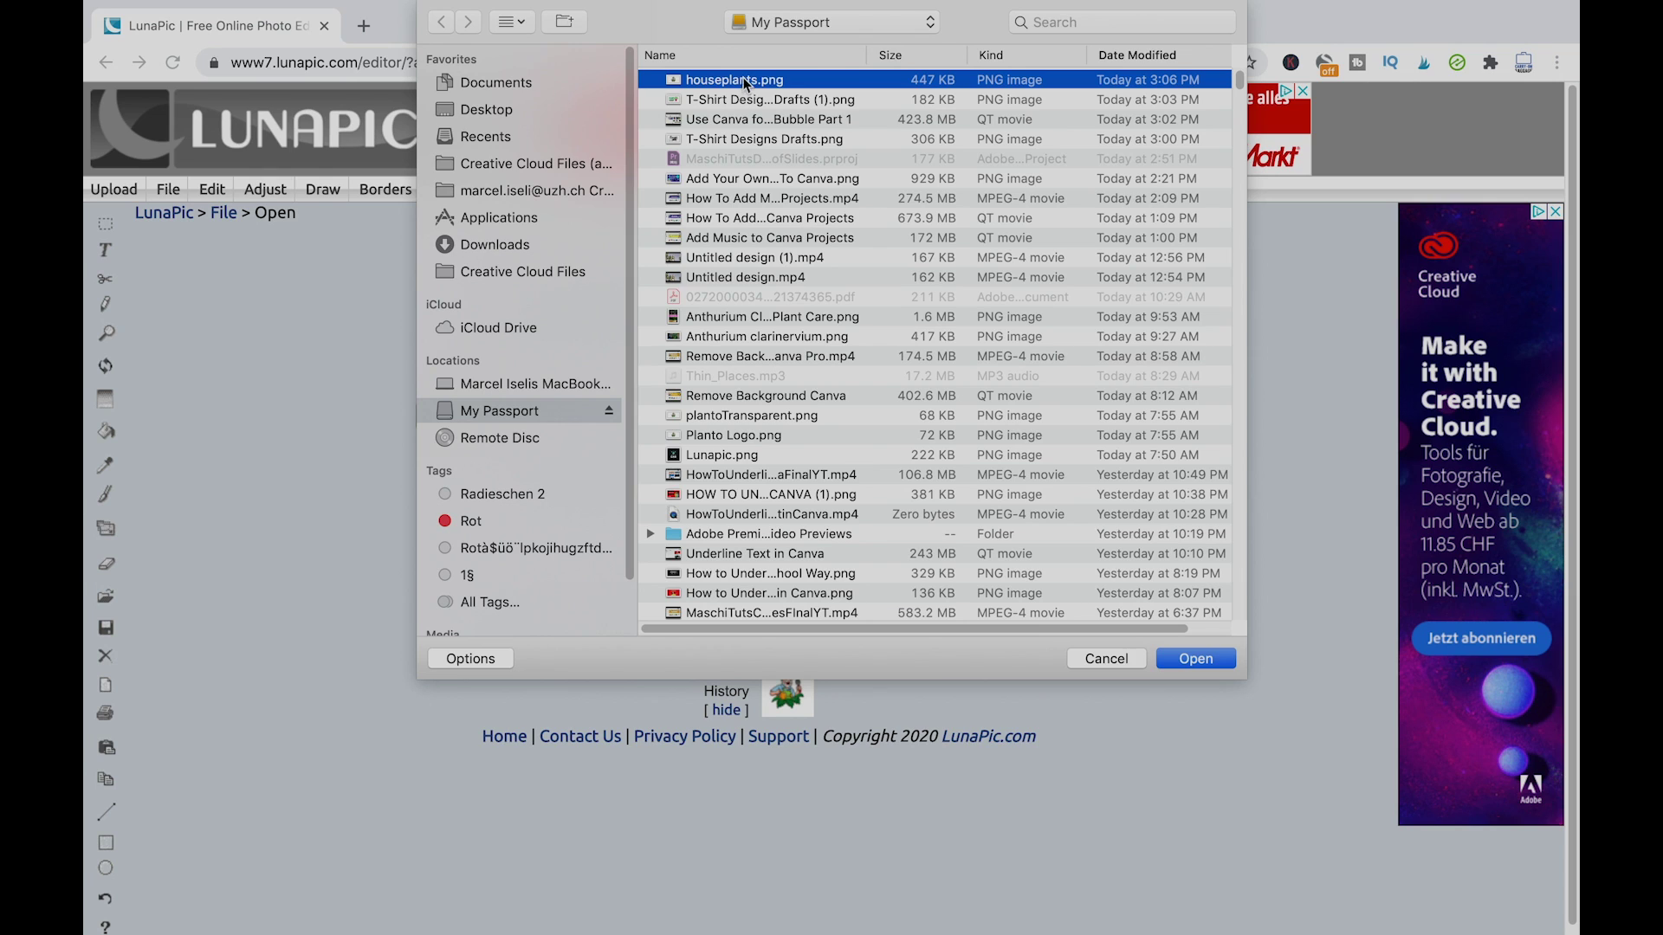
{"action": "left_click", "coordinate": [1201, 659]}
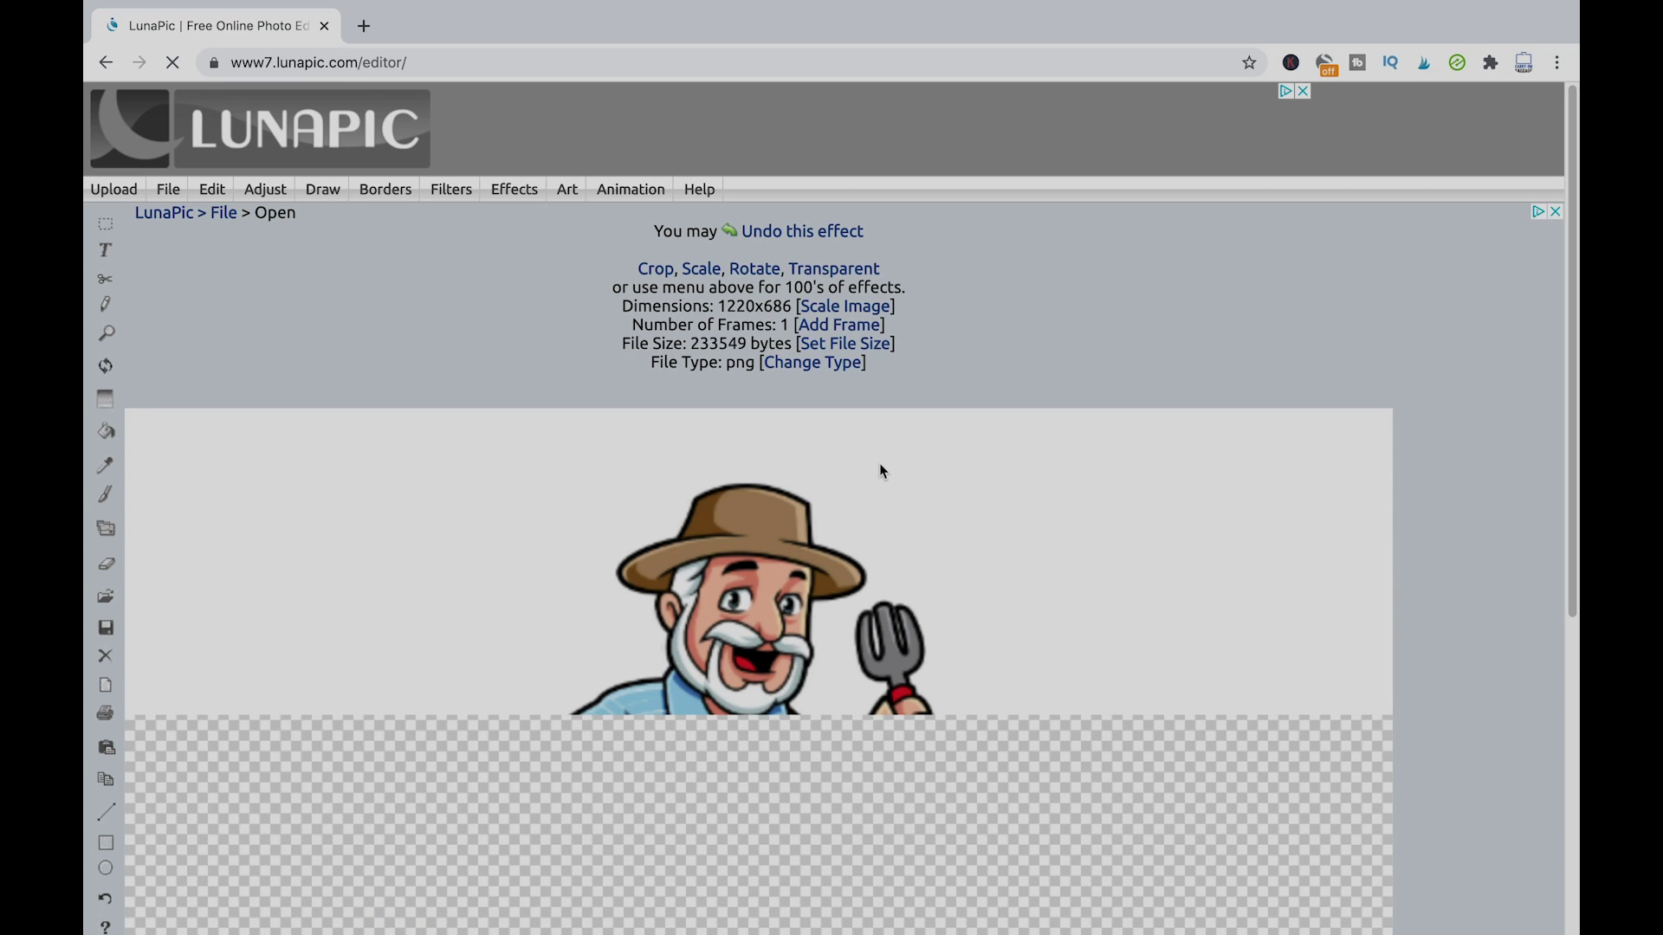
Apply LunaPic's Transparent tool to the image's white background.
{"action": "scroll", "coordinate": [881, 468], "scroll_direction": "down", "scroll_amount": 2}
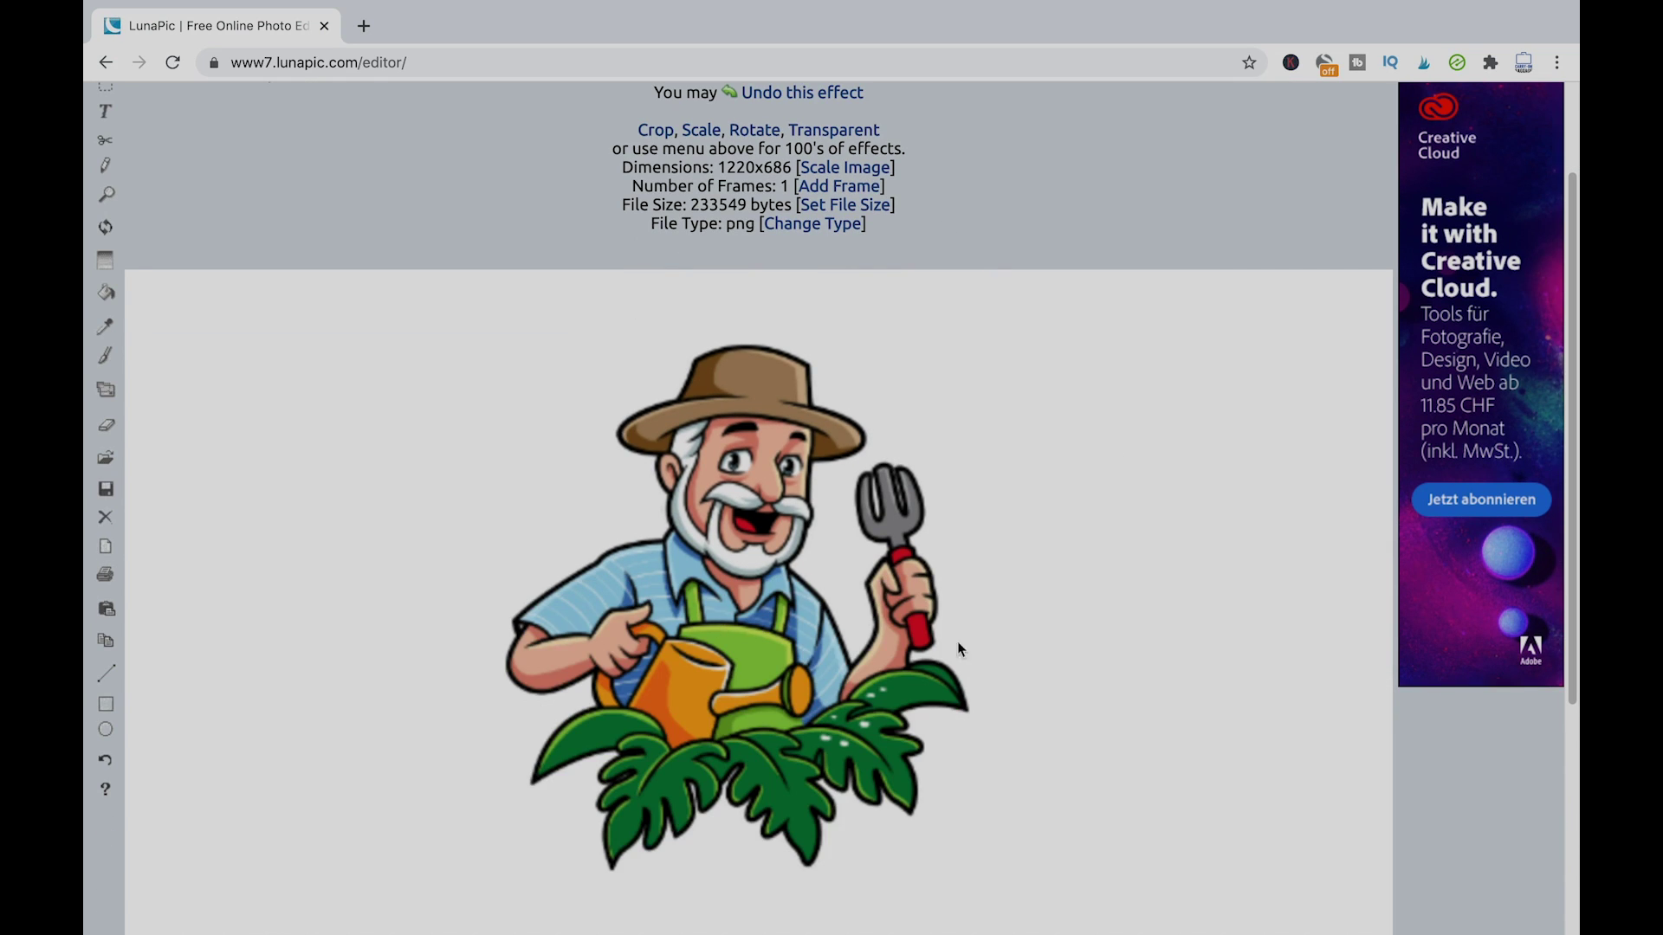
{"action": "scroll", "coordinate": [390, 521], "scroll_direction": "down", "scroll_amount": 1}
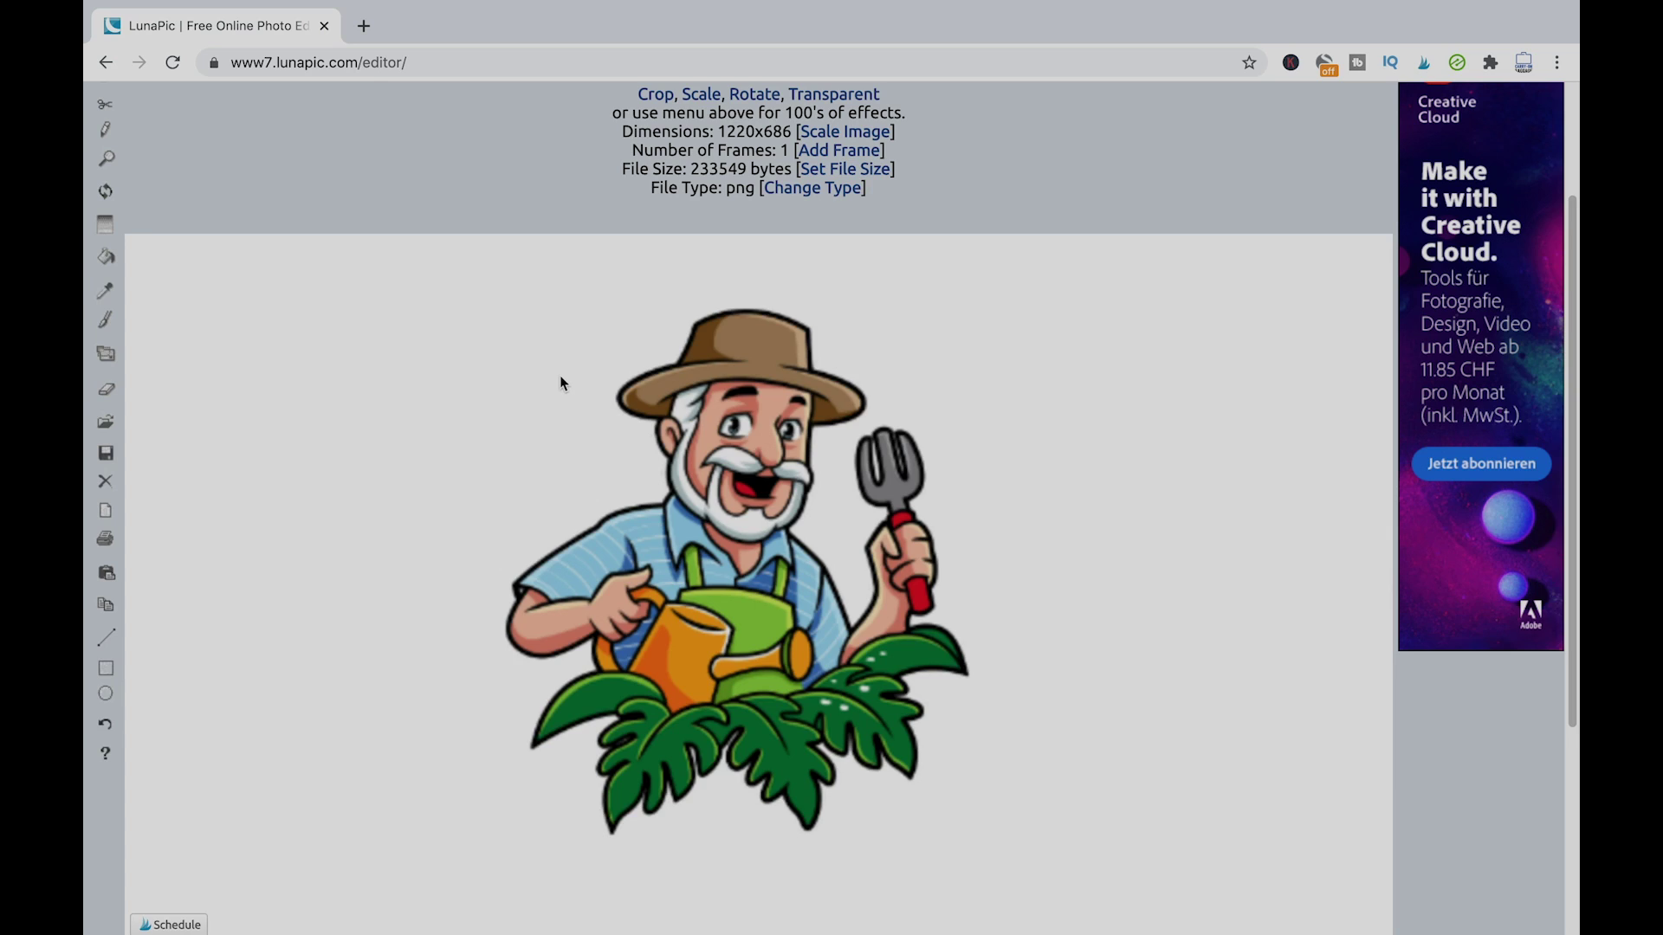
{"action": "scroll", "coordinate": [563, 381], "scroll_direction": "up", "scroll_amount": 3}
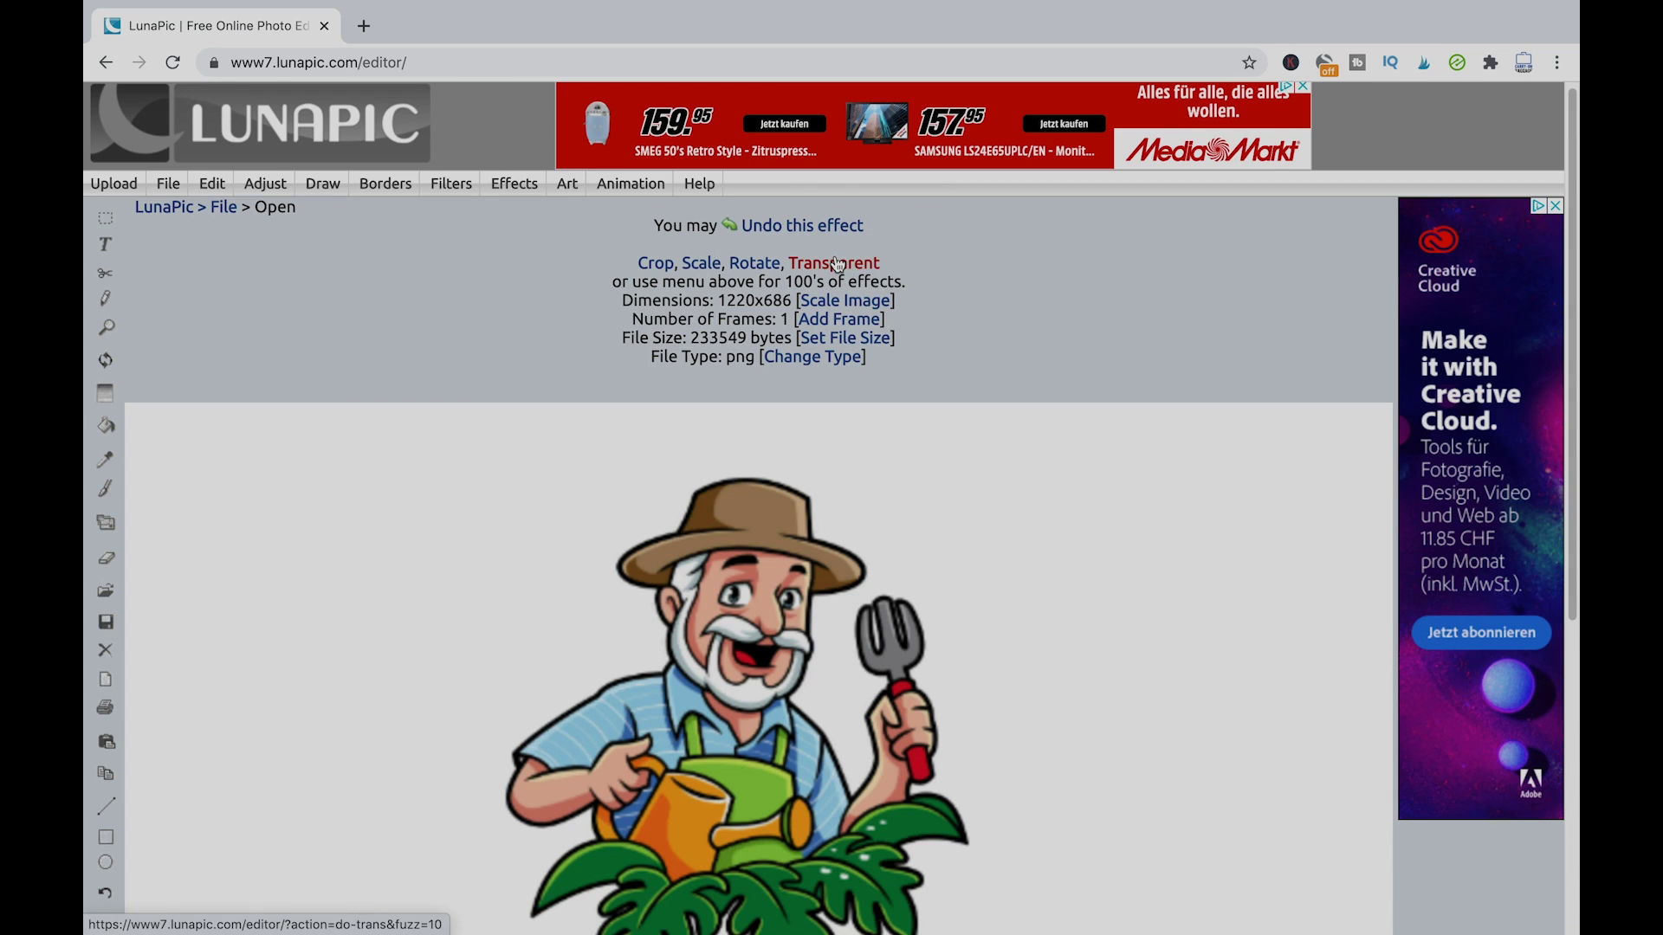
{"action": "left_click", "coordinate": [837, 264]}
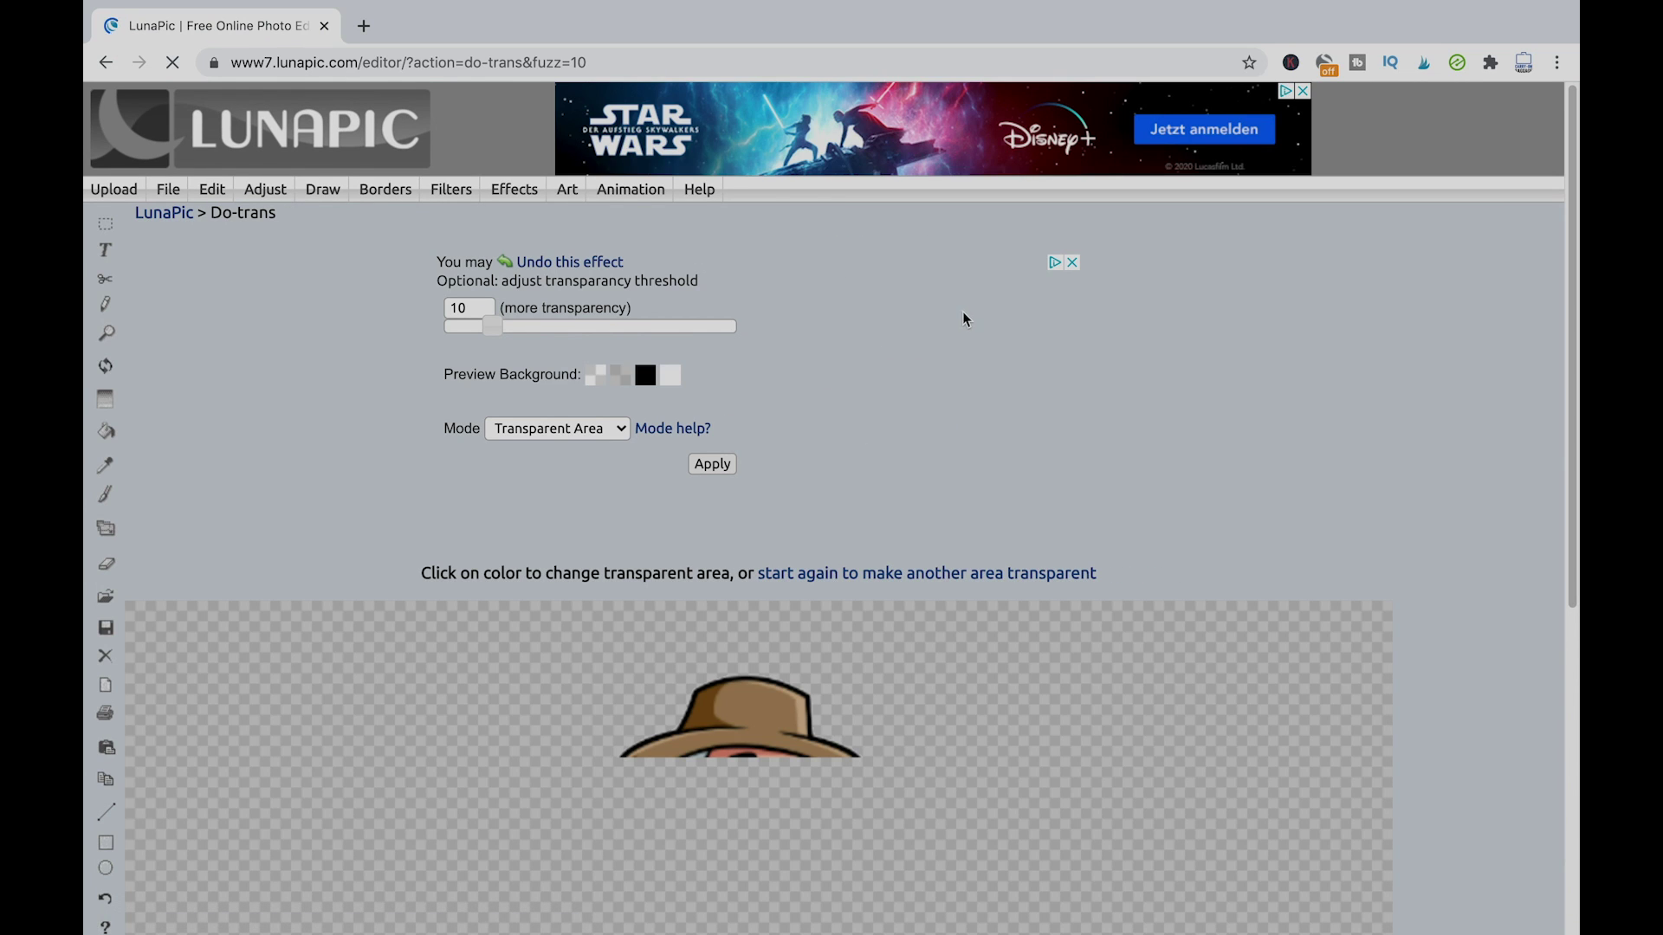
Scroll down to view the gardener illustration with its transparent background.
{"action": "scroll", "coordinate": [963, 310], "scroll_direction": "down", "scroll_amount": 3}
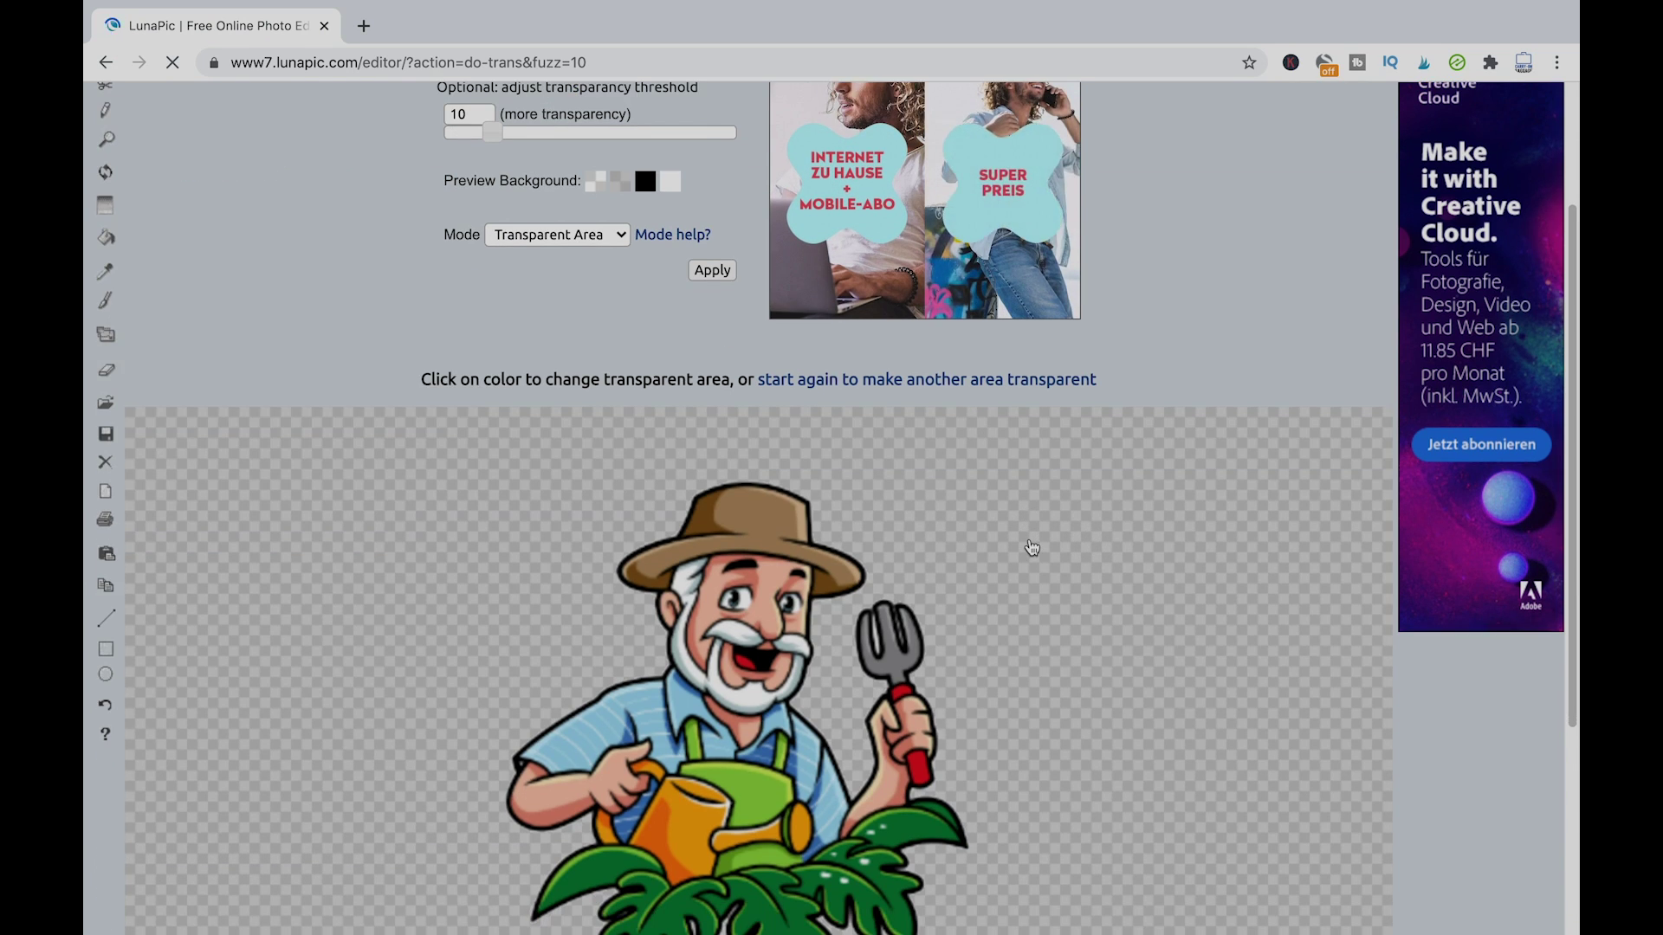
{"action": "scroll", "coordinate": [1032, 548], "scroll_direction": "down", "scroll_amount": 2}
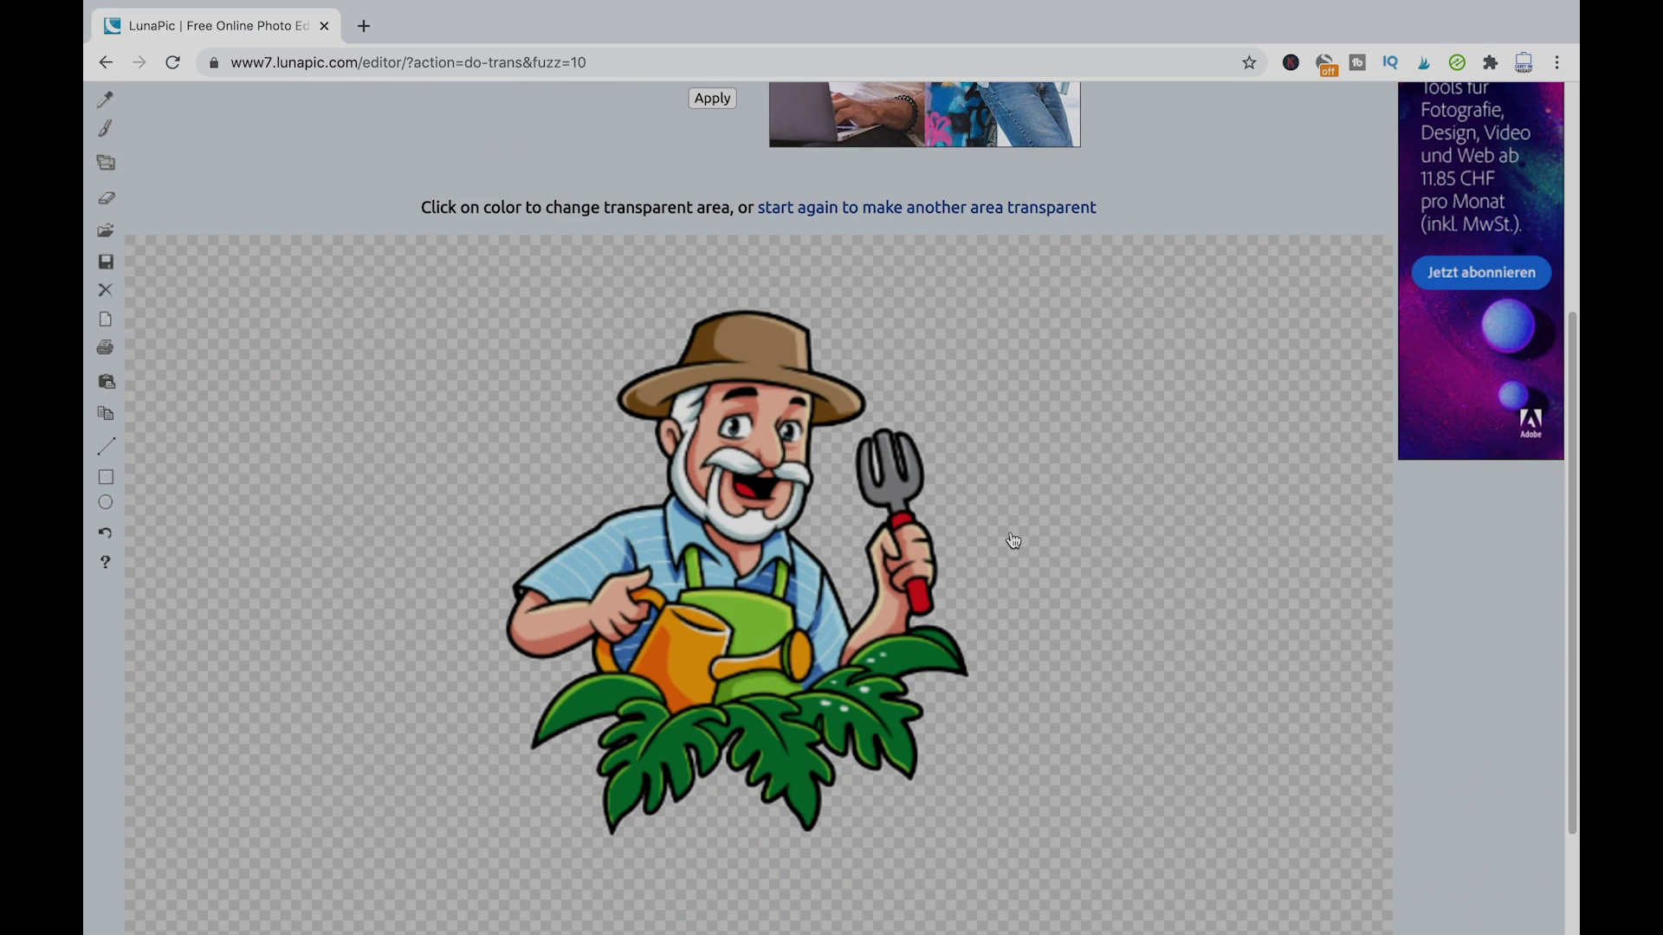